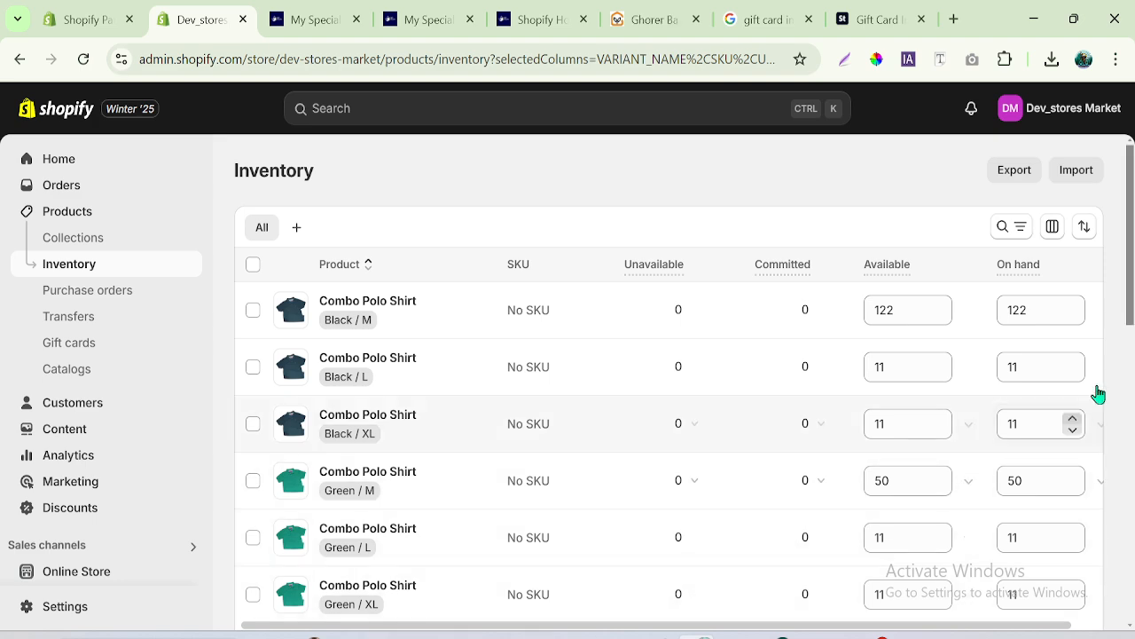
- Set the on-hand quantity of the Combo Polo Shirt (Copy) Red / XL variant to 13
drag(1132, 257, 1125, 562)
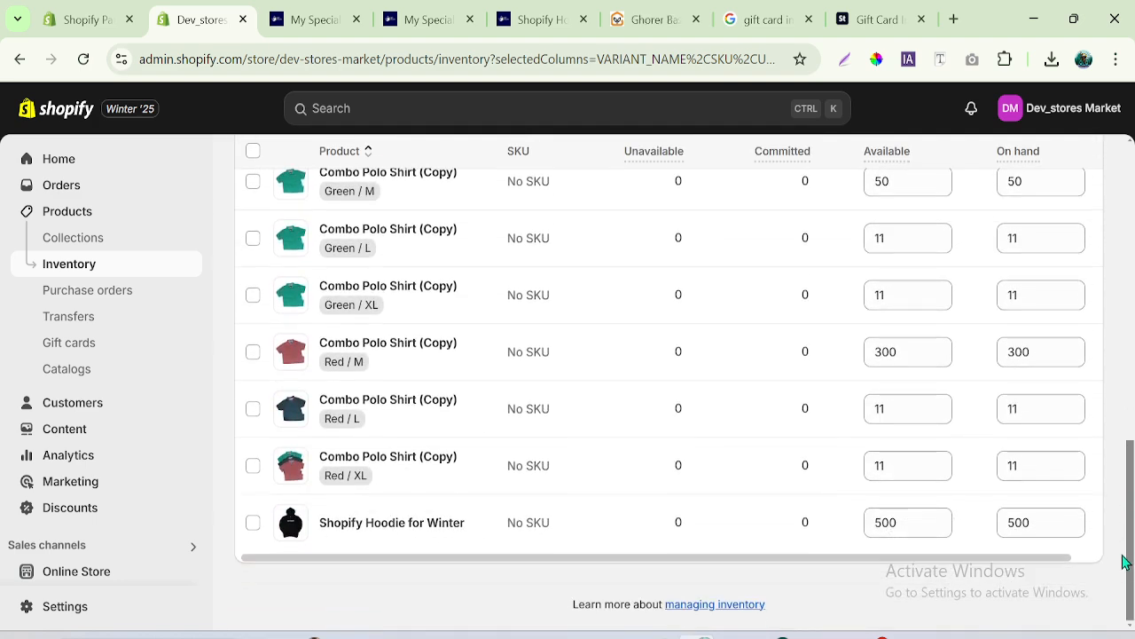
click(1056, 465)
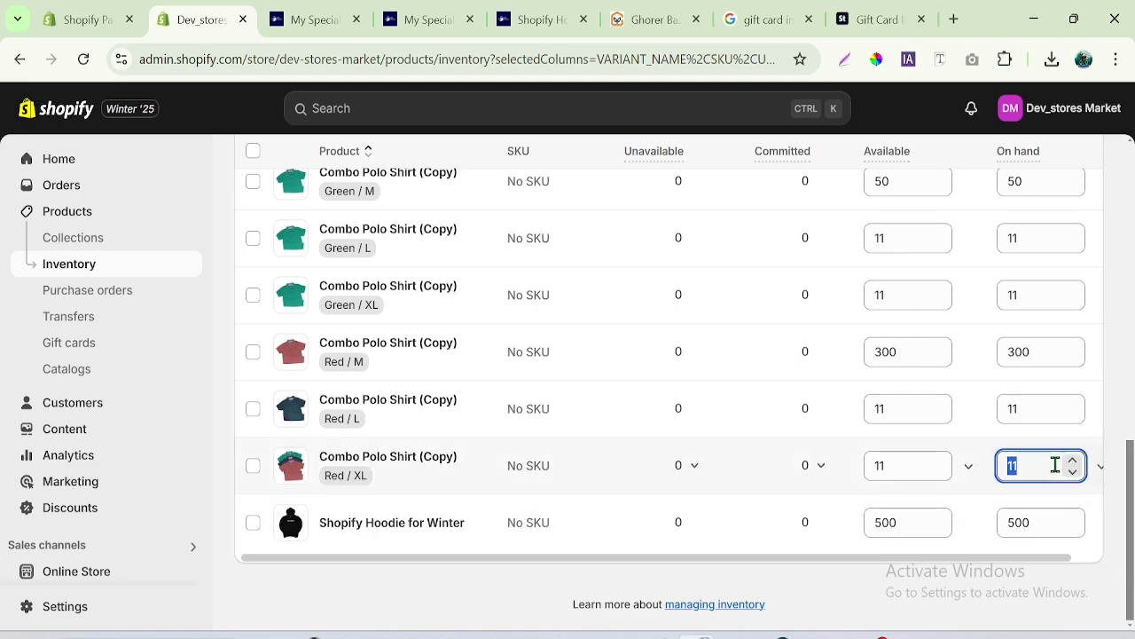
click(1073, 459)
click(1073, 460)
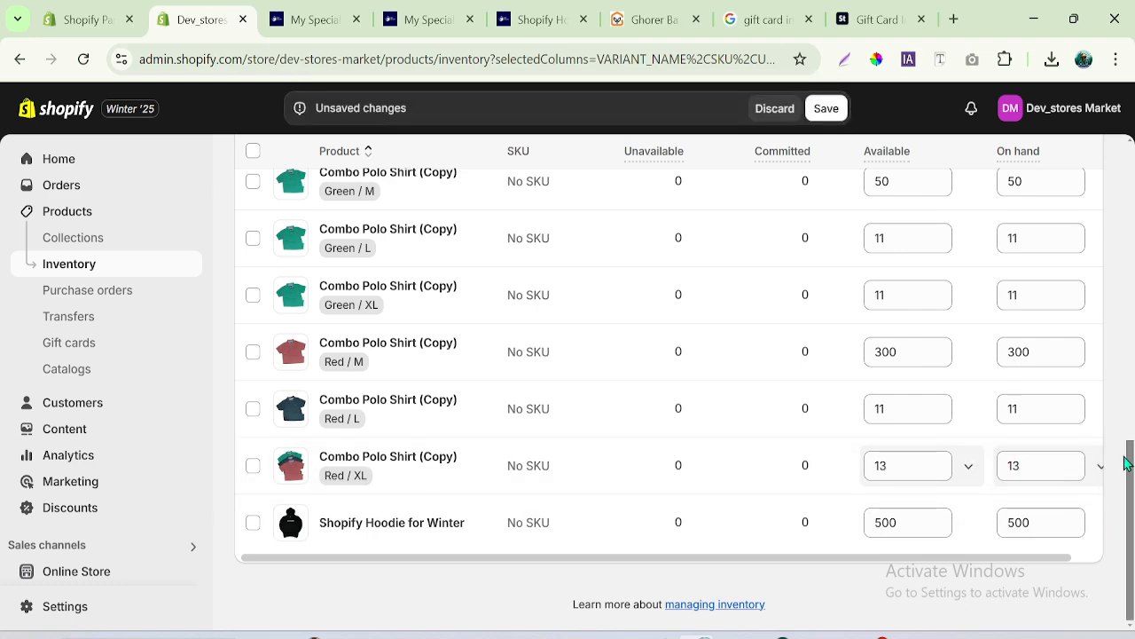
drag(1128, 477, 1134, 177)
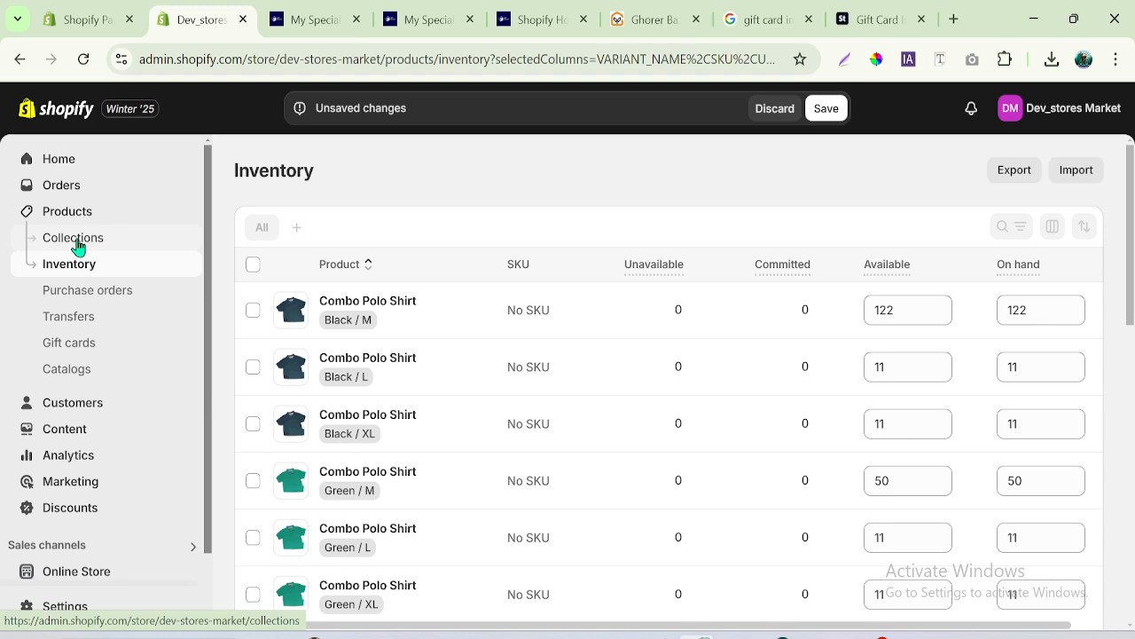
- Leave the inventory for the product list, discarding the unsaved quantity changes
click(77, 213)
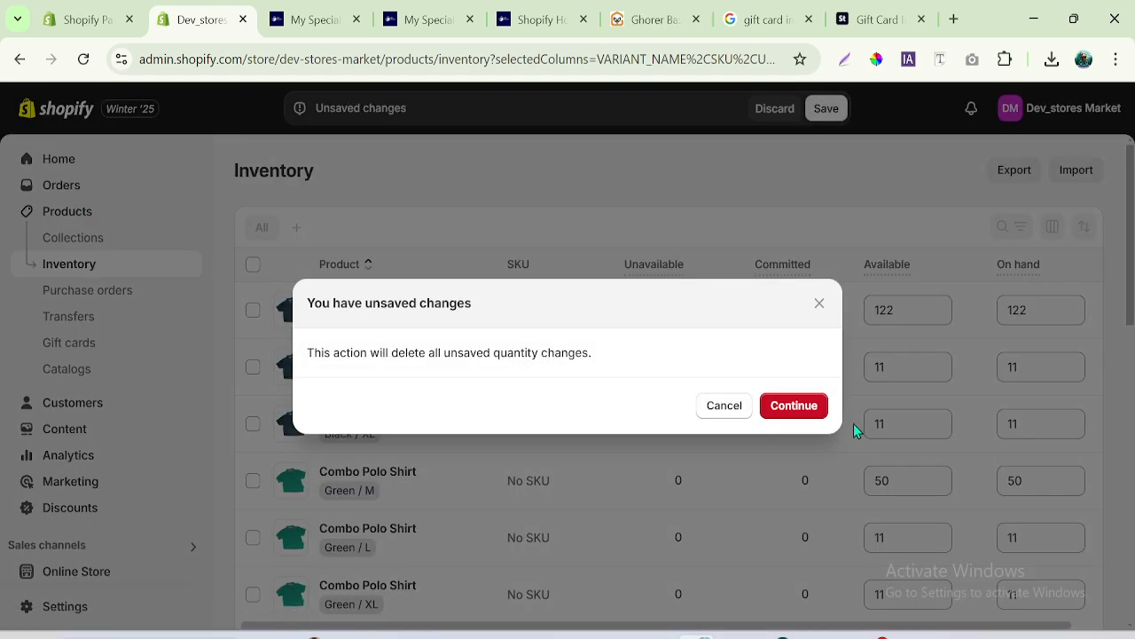
click(801, 407)
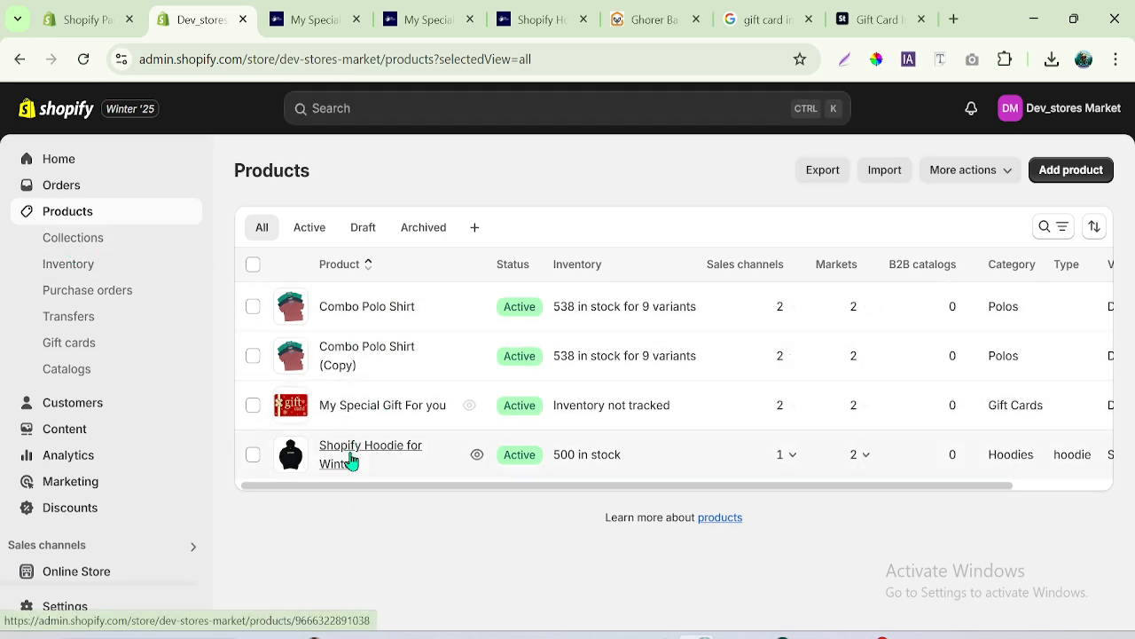
- Delete the Home page collection from the store's collections and confirm the deletion
click(104, 244)
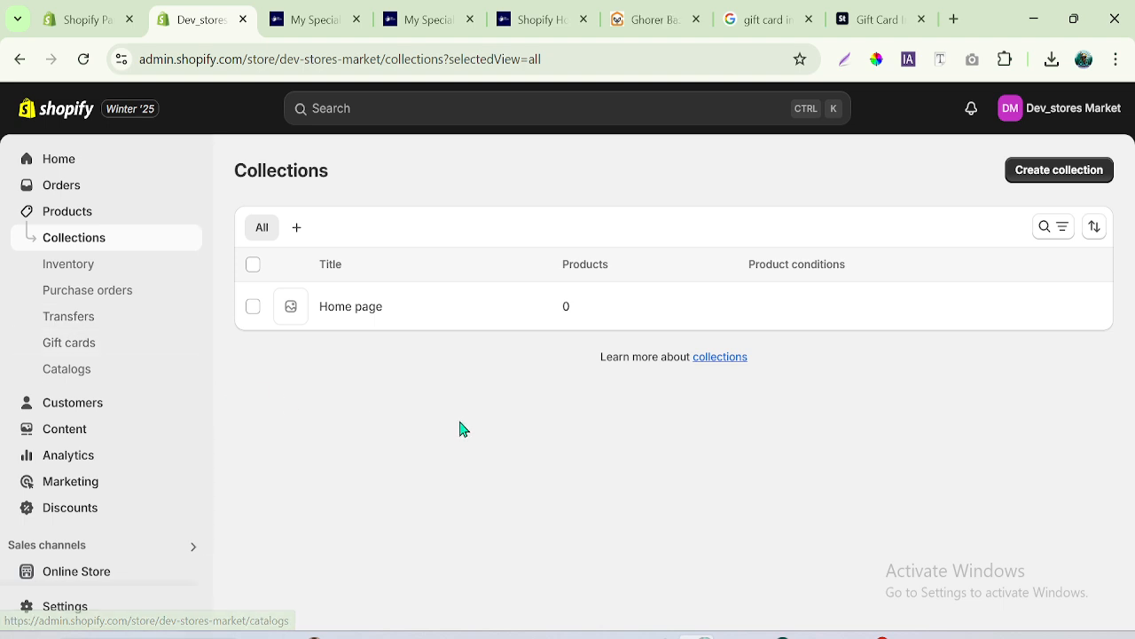
click(387, 324)
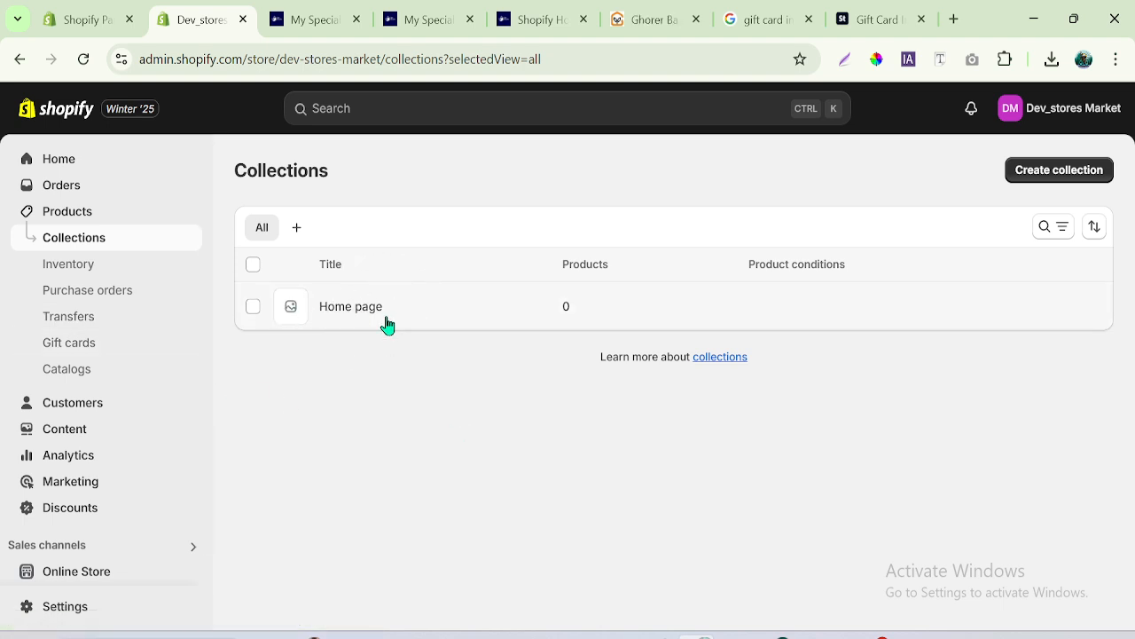
click(253, 307)
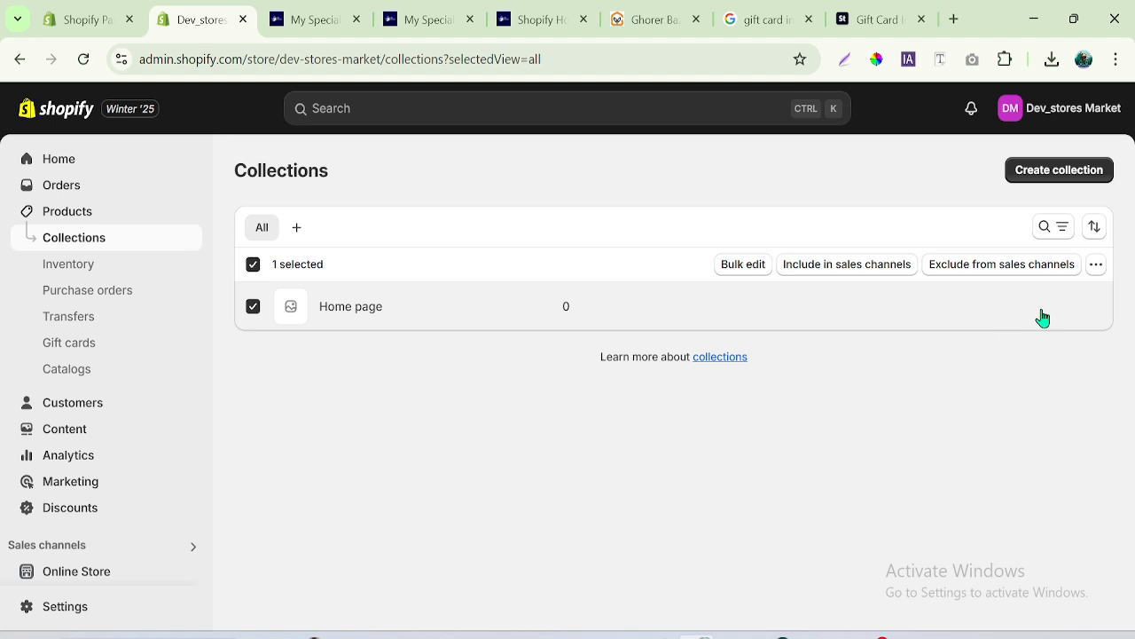
click(1097, 271)
click(1036, 310)
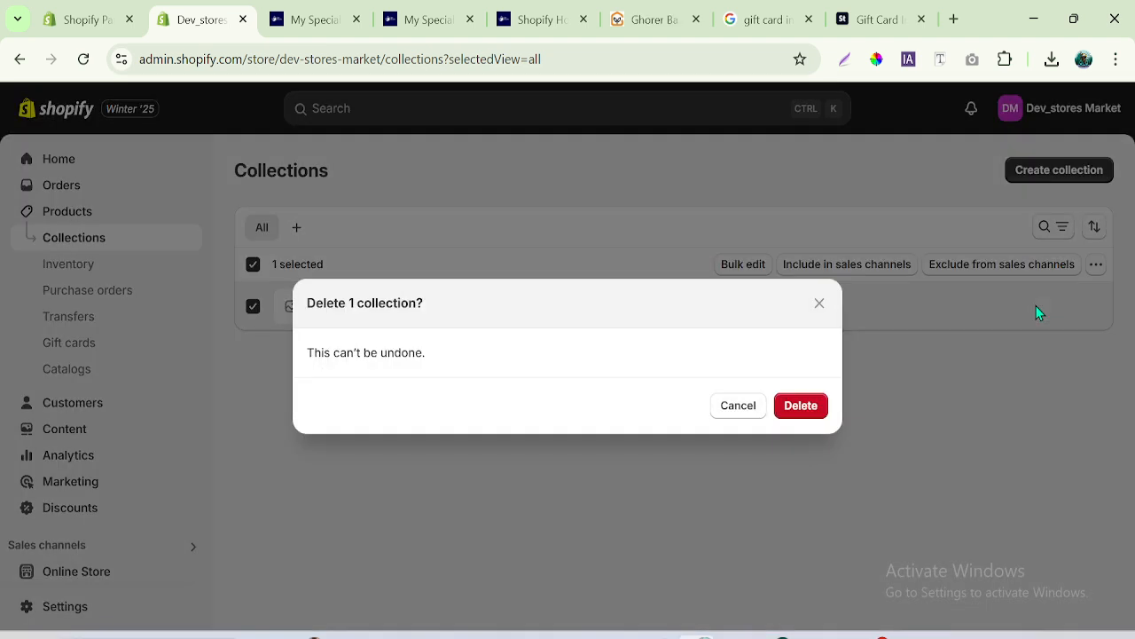
click(803, 410)
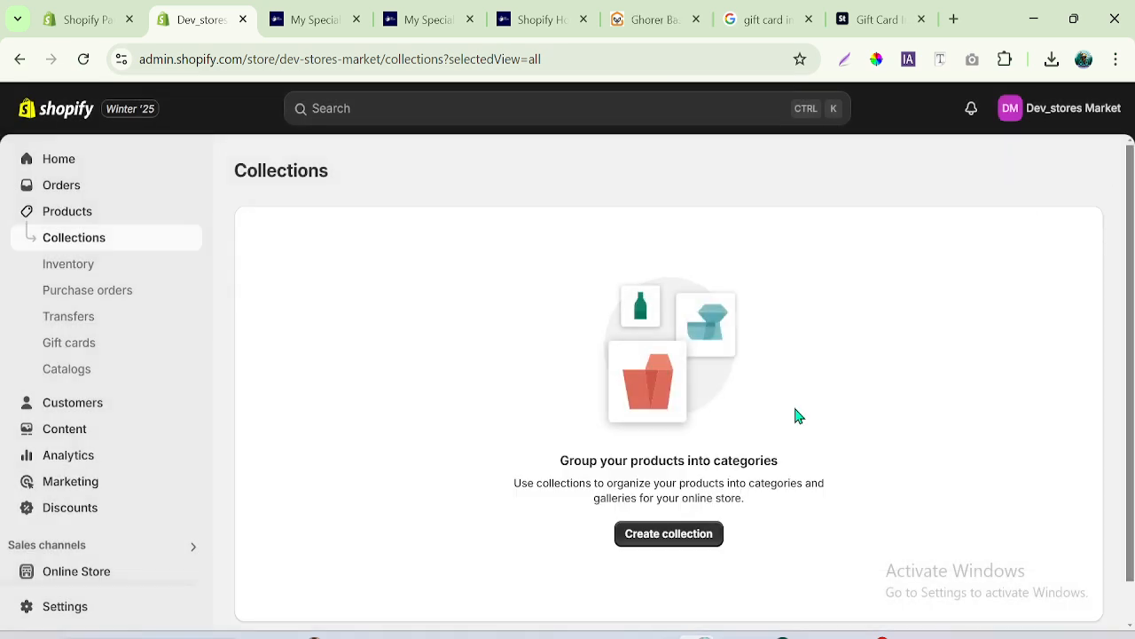
- Start a new collection and give it the title T-shirt
click(670, 536)
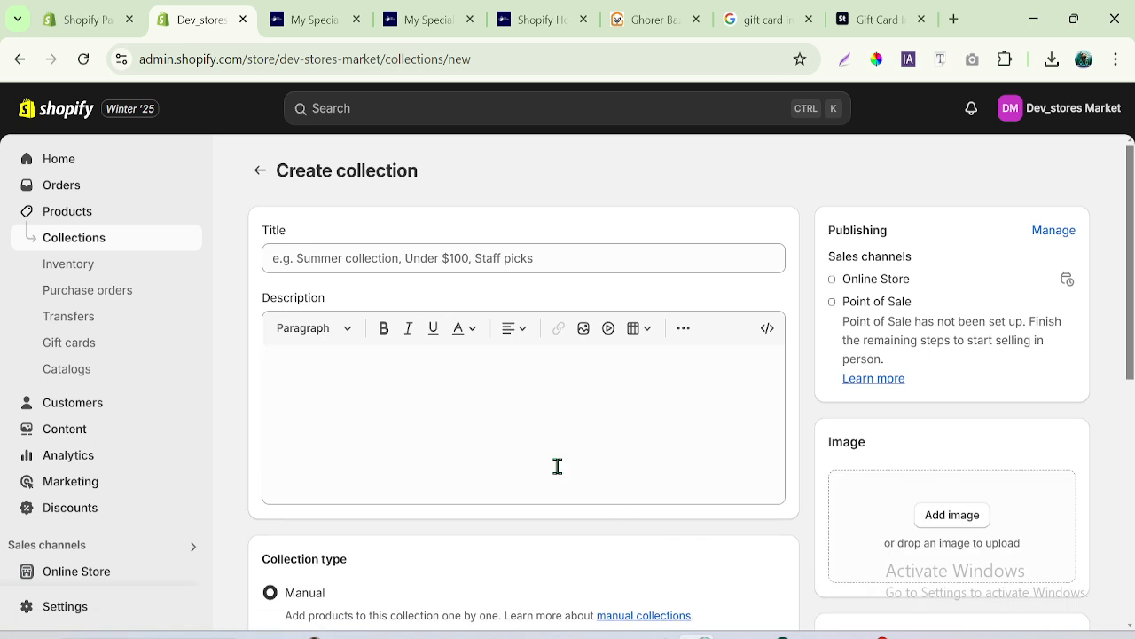
click(321, 254)
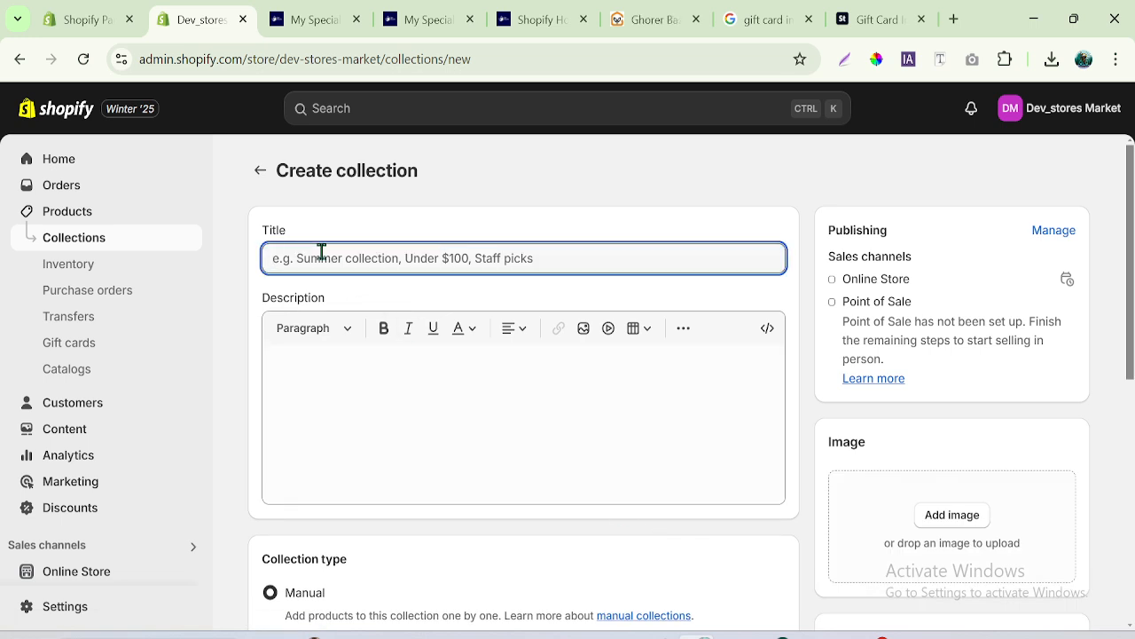
text(T-shirt)
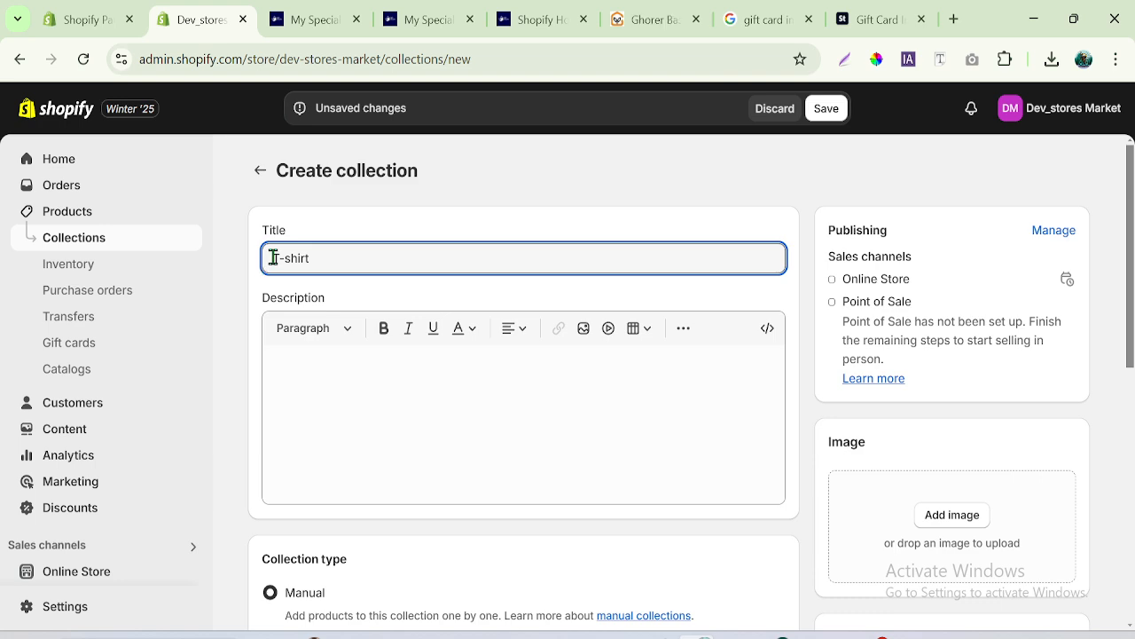
drag(271, 257, 368, 257)
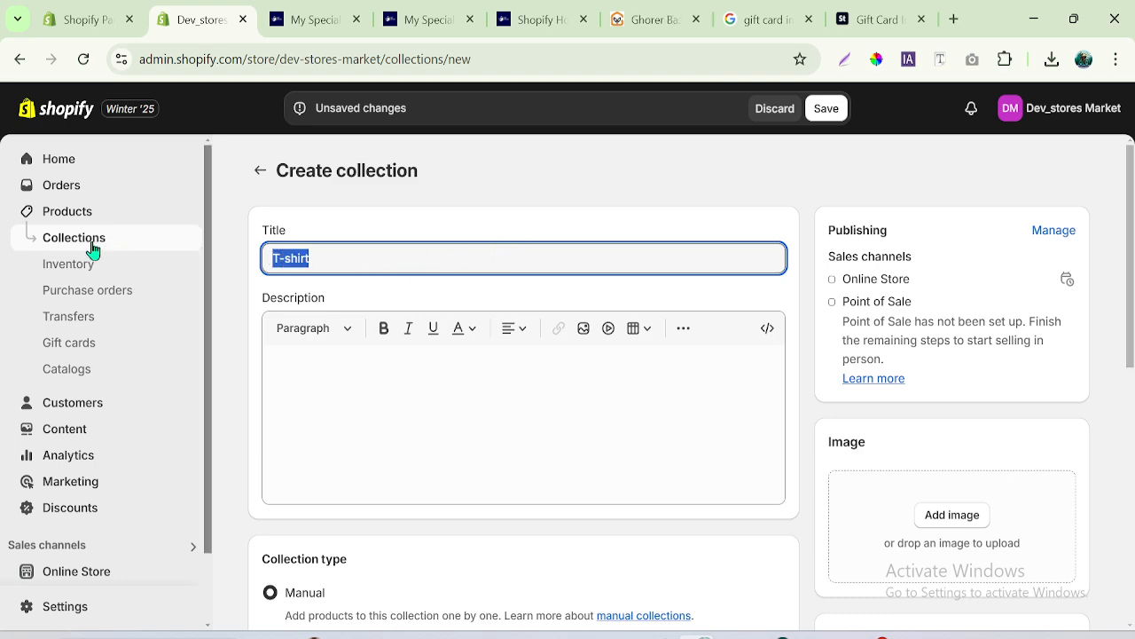
click(341, 257)
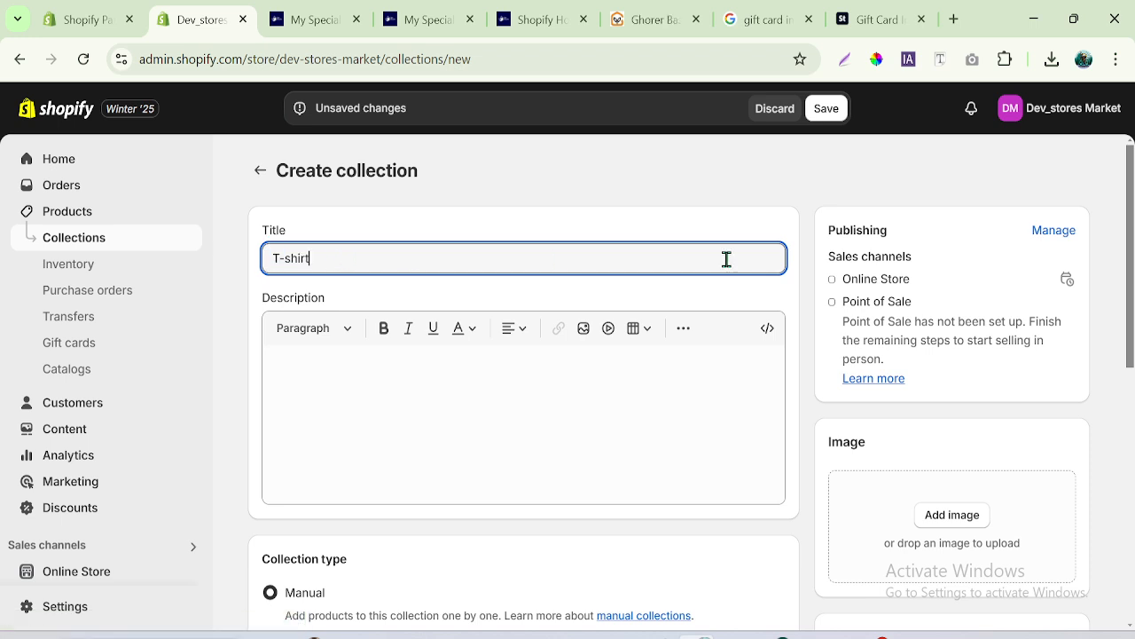
- Add the existing black Shopify hoodie picture as the collection's image, leaving the description empty
scroll(431, 293, down, 1)
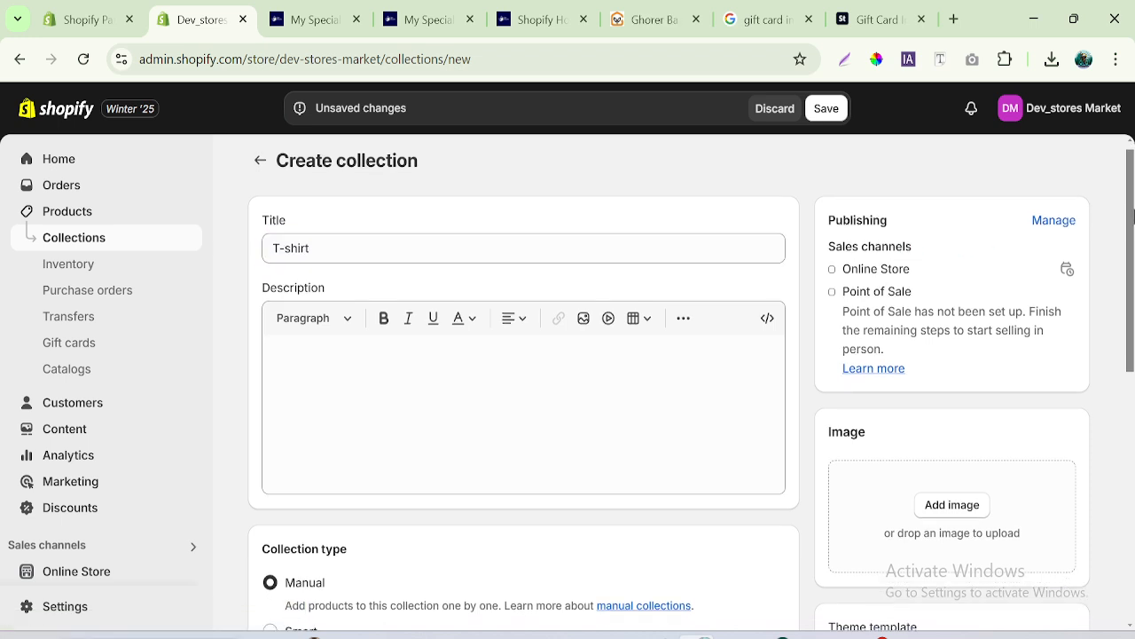
click(337, 343)
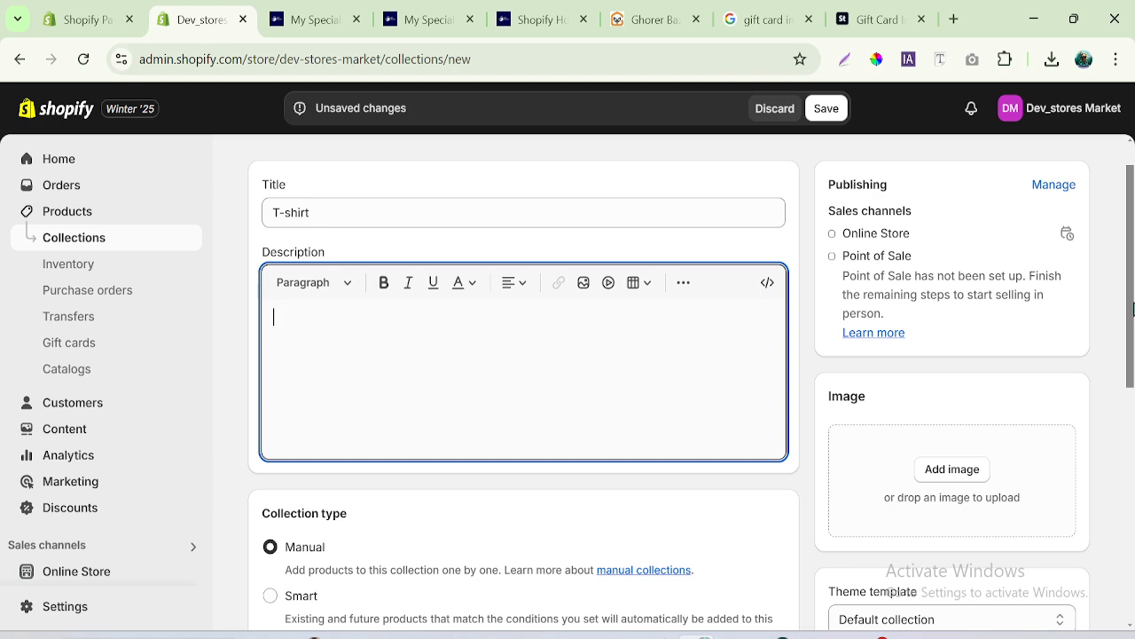
drag(1133, 308, 1133, 377)
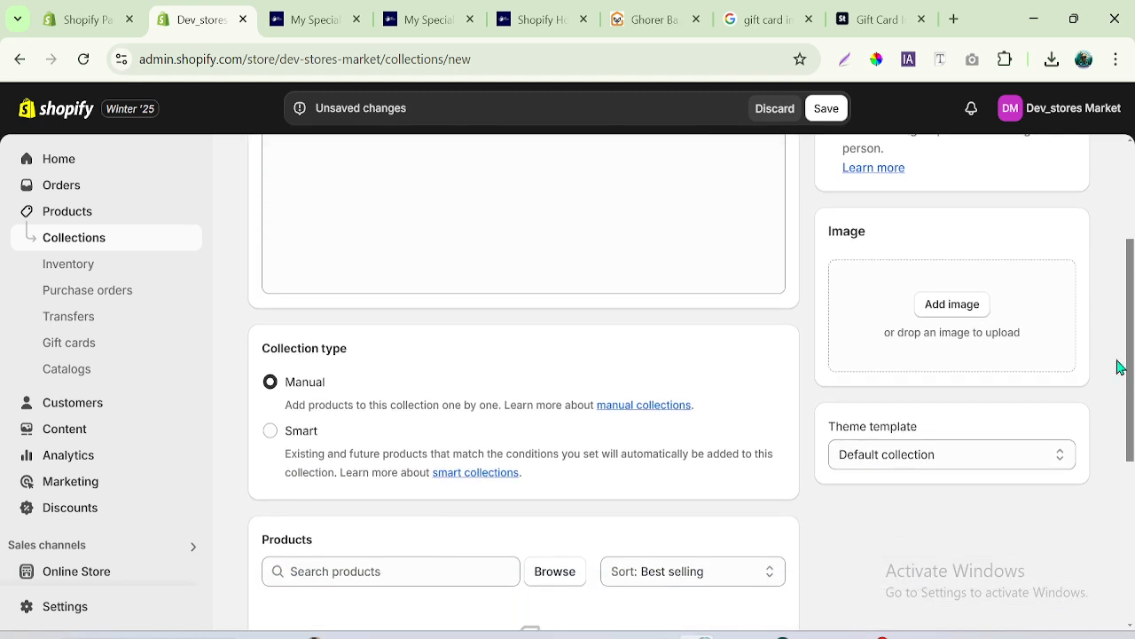
click(958, 311)
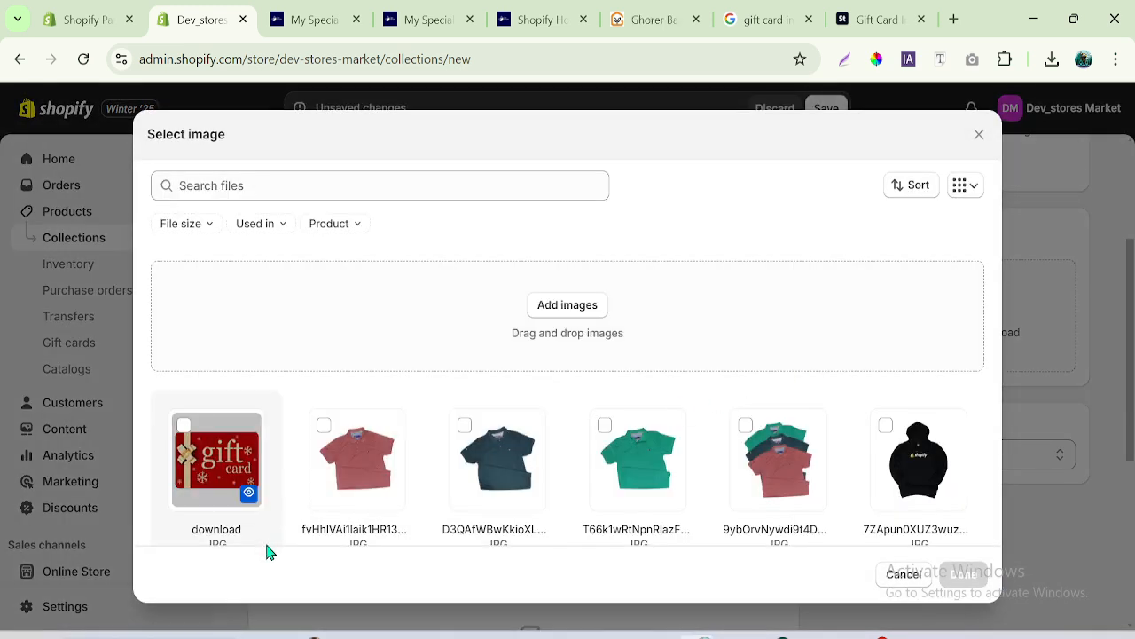
click(777, 452)
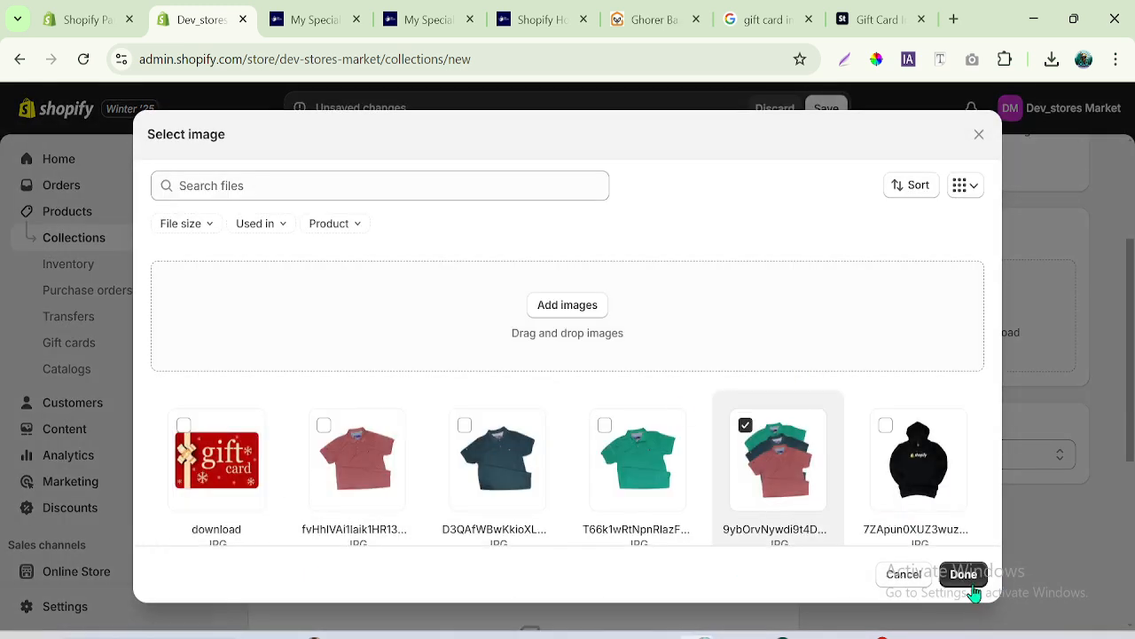
click(950, 488)
click(965, 575)
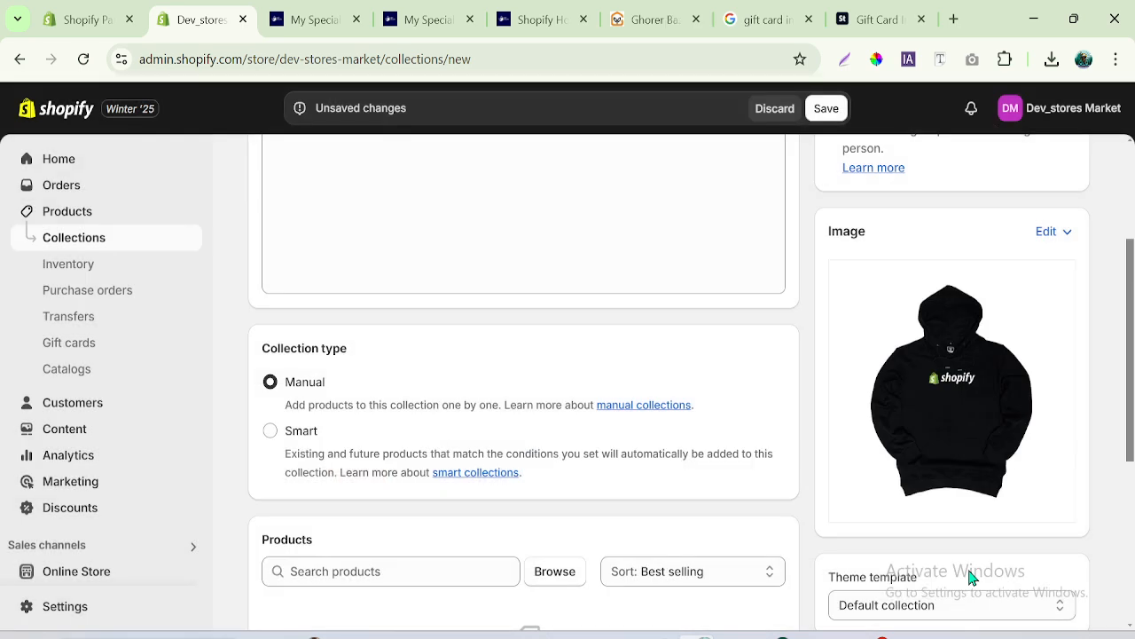
- Switch the collection type to Smart to view its product-matching conditions, and return it to Manual
scroll(1125, 427, up, 2)
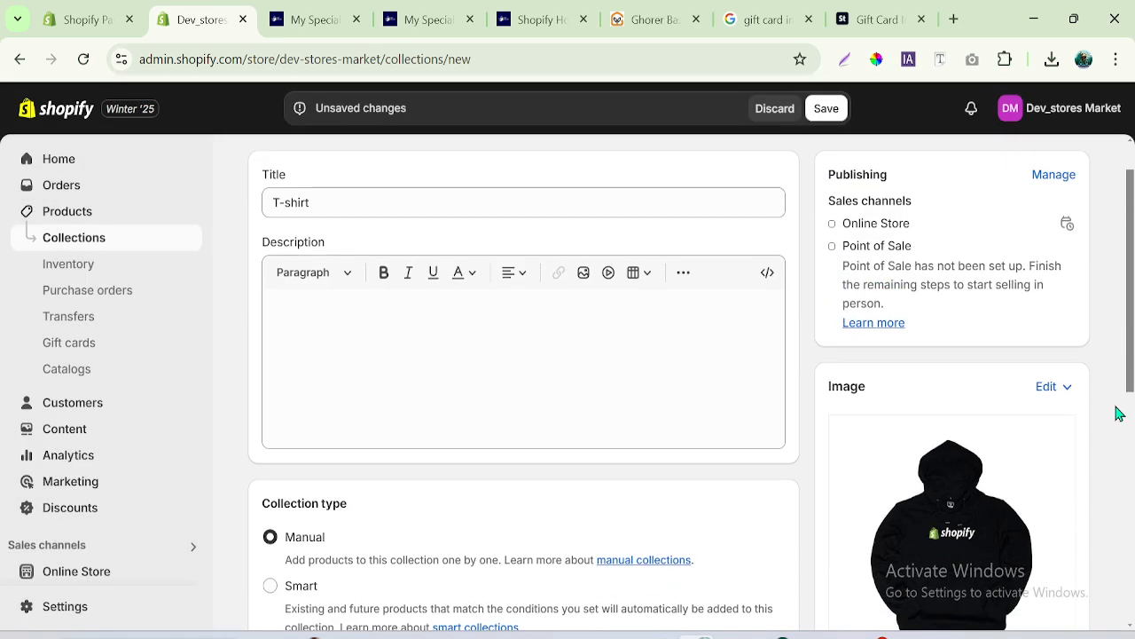
drag(1132, 336, 1134, 442)
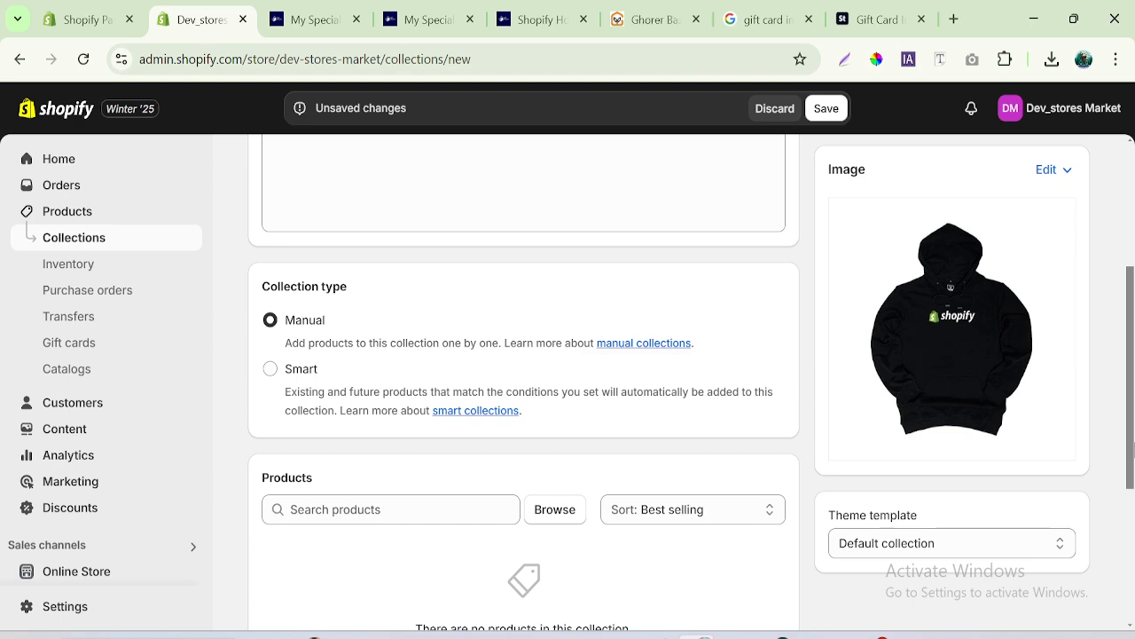
scroll(1127, 443, down, 1)
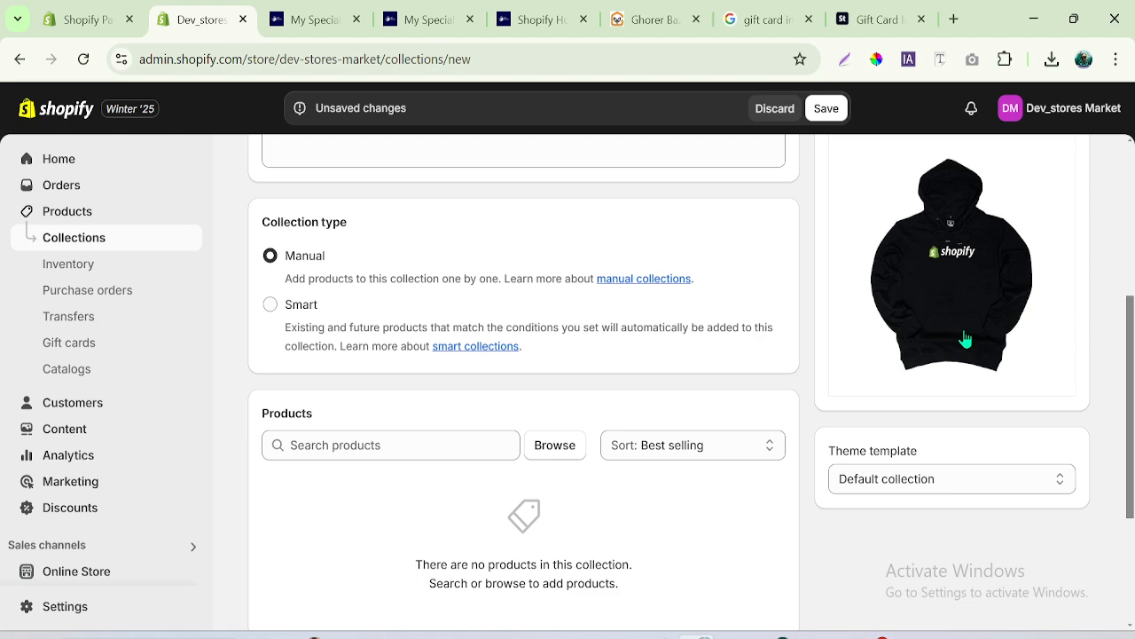
drag(1131, 408, 1132, 324)
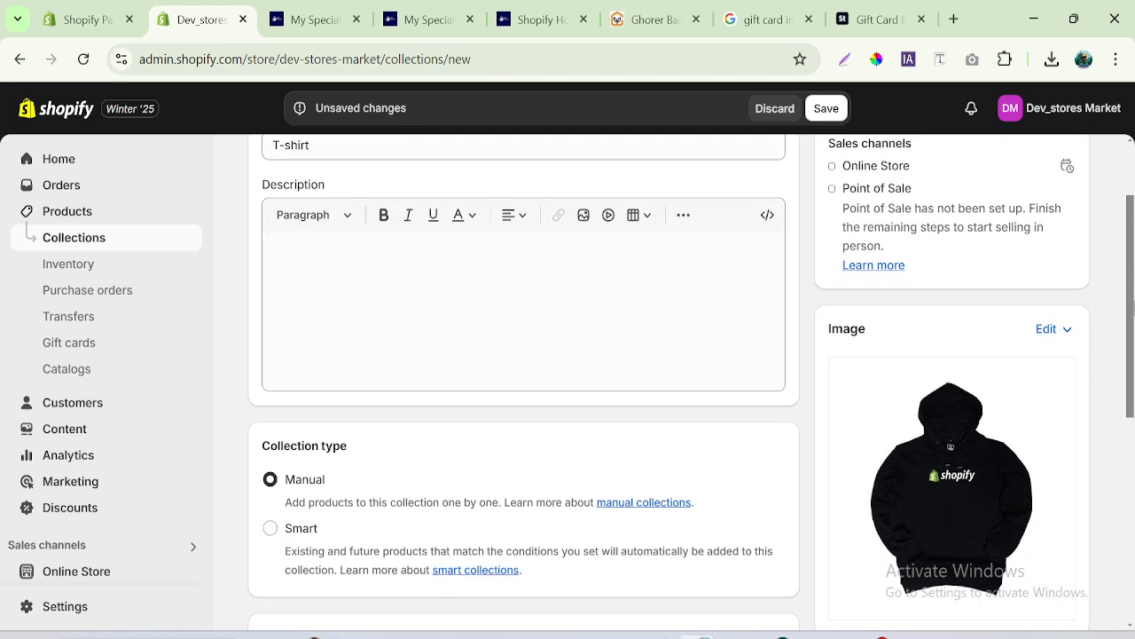
scroll(547, 388, down, 2)
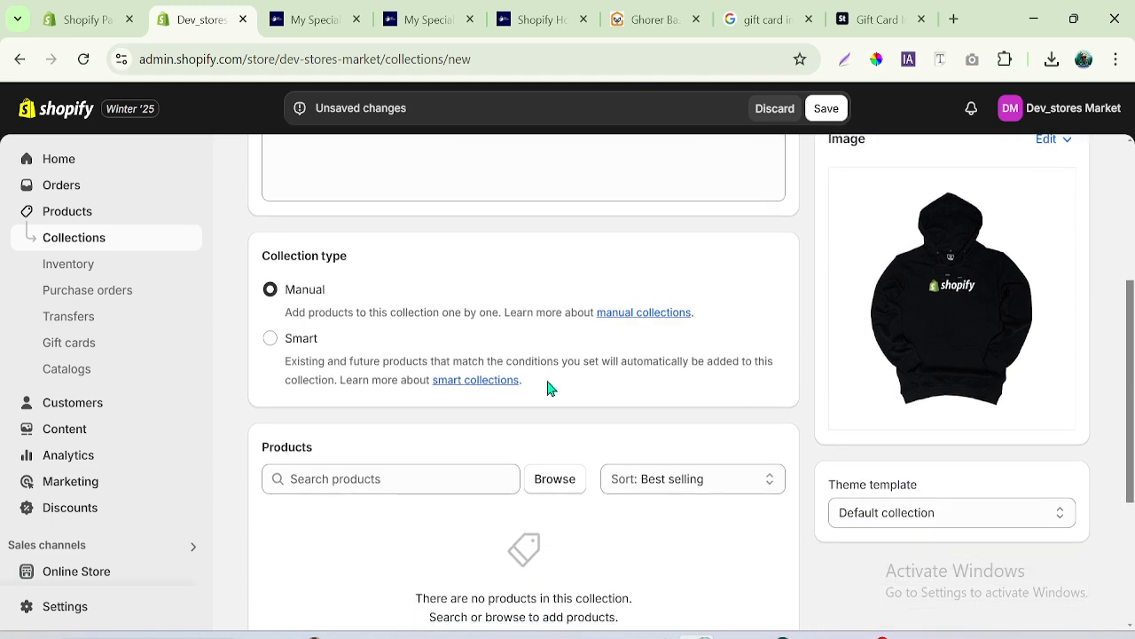
click(271, 341)
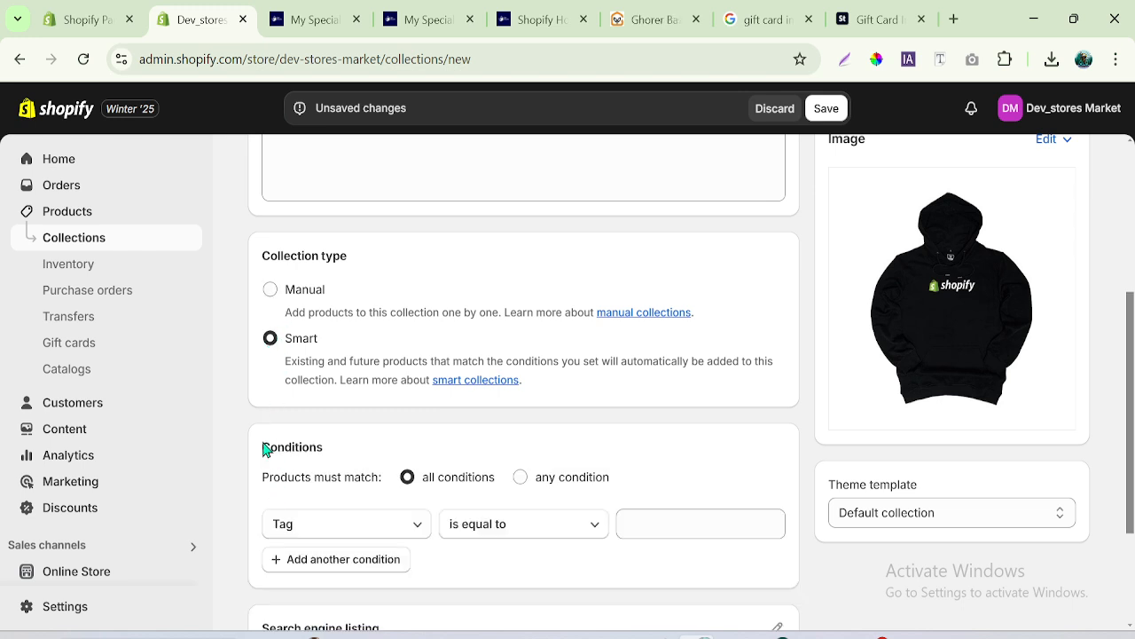
drag(266, 445, 410, 465)
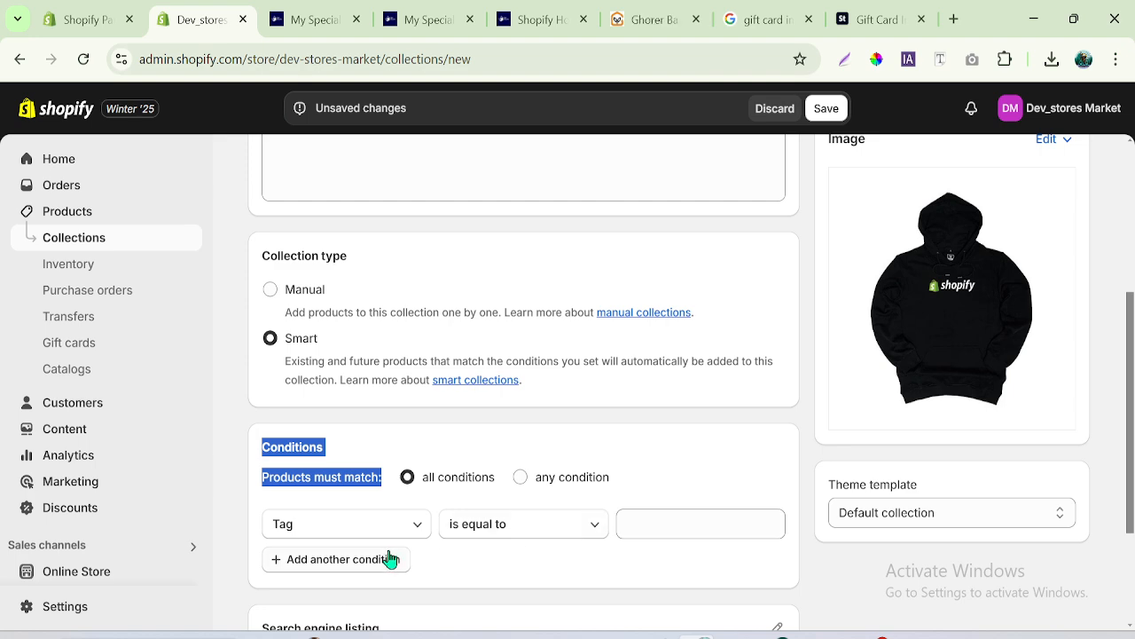
click(271, 292)
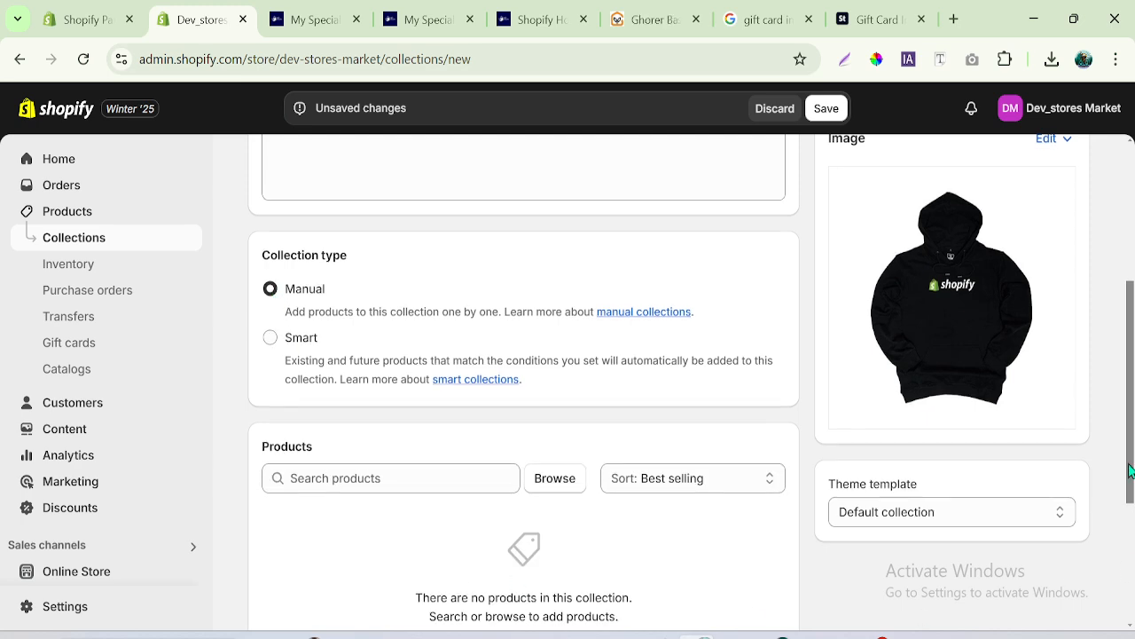
- Compare the Smart conditions with the Manual product search once more, keeping the collection type on Manual
scroll(1133, 523, down, 3)
drag(1134, 550, 1134, 495)
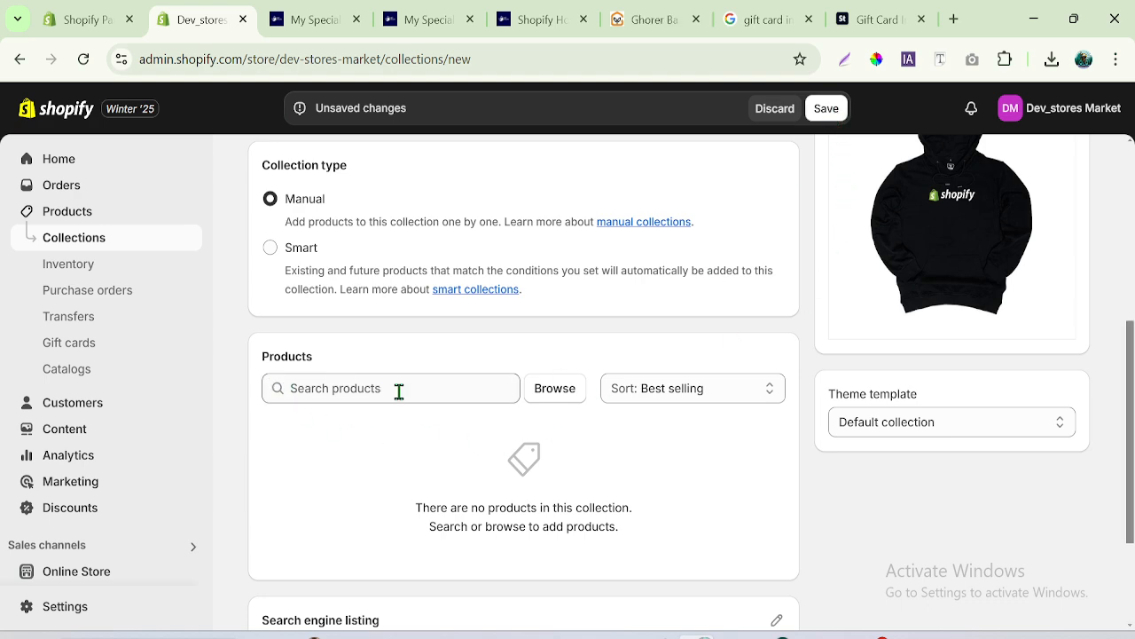
click(271, 249)
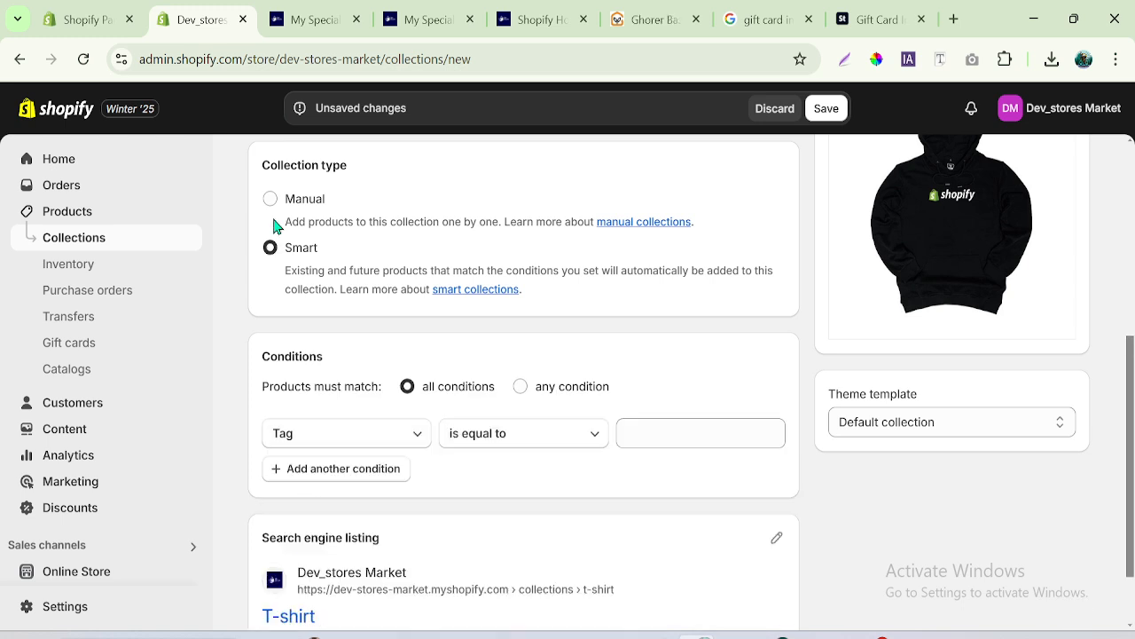
click(271, 200)
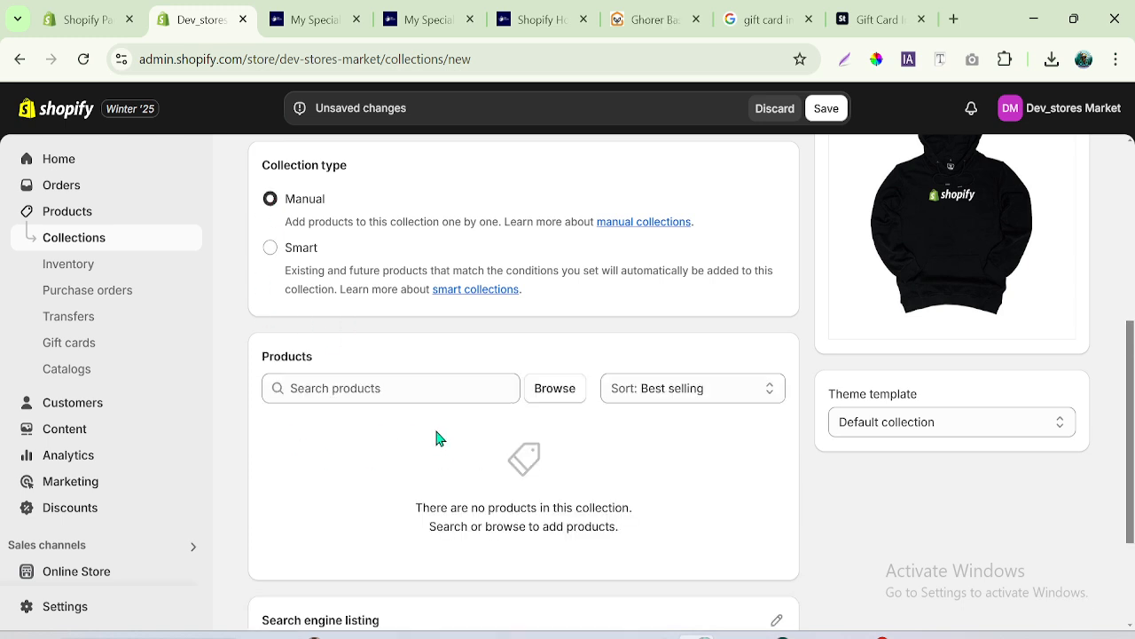
click(311, 384)
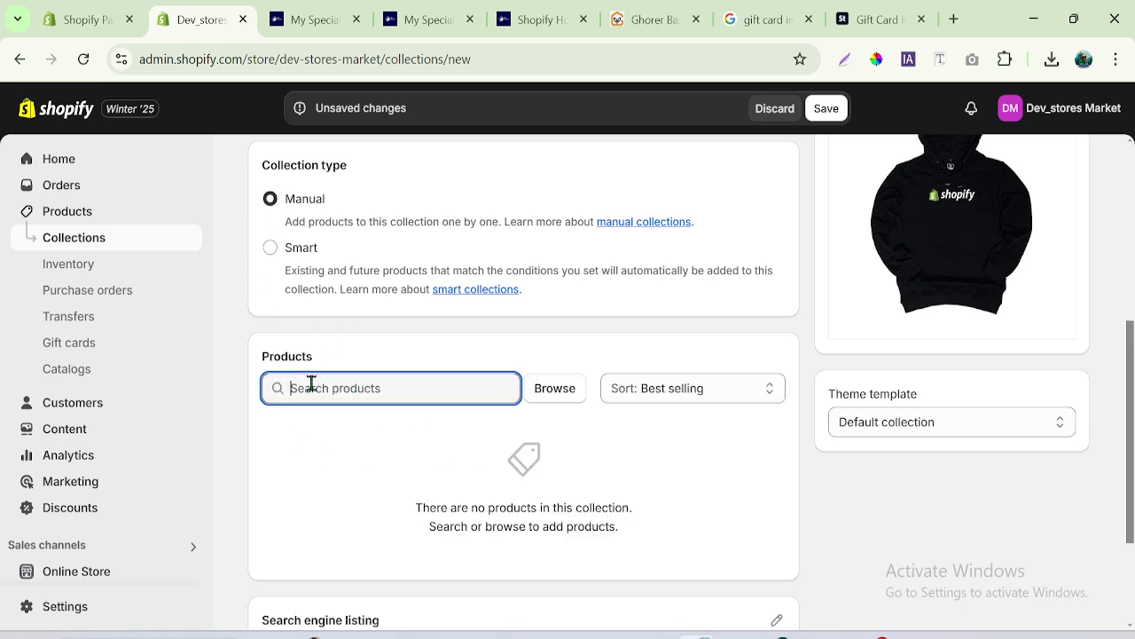
click(1133, 417)
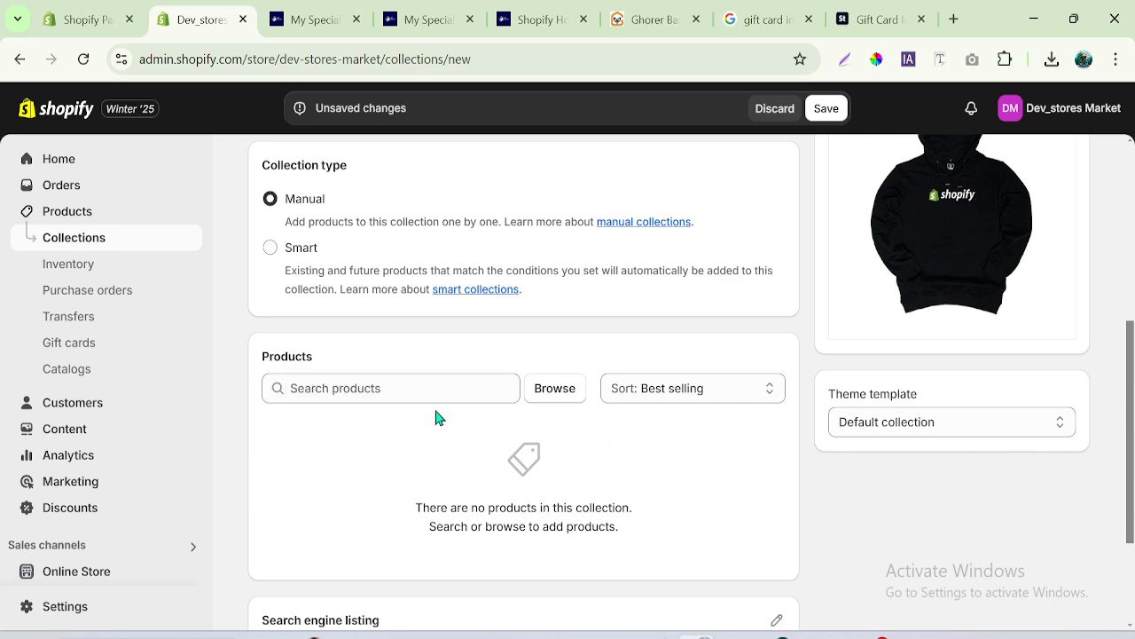
- Add the Combo Polo Shirt (Copy) product to the T-shirt collection from the product browser
click(555, 396)
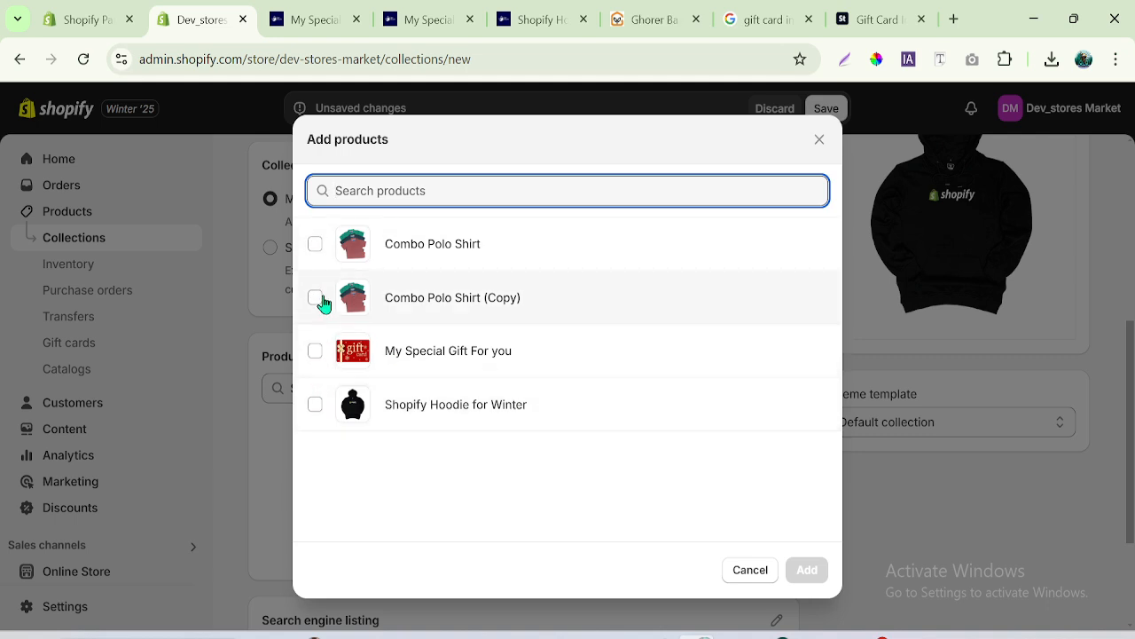
click(314, 301)
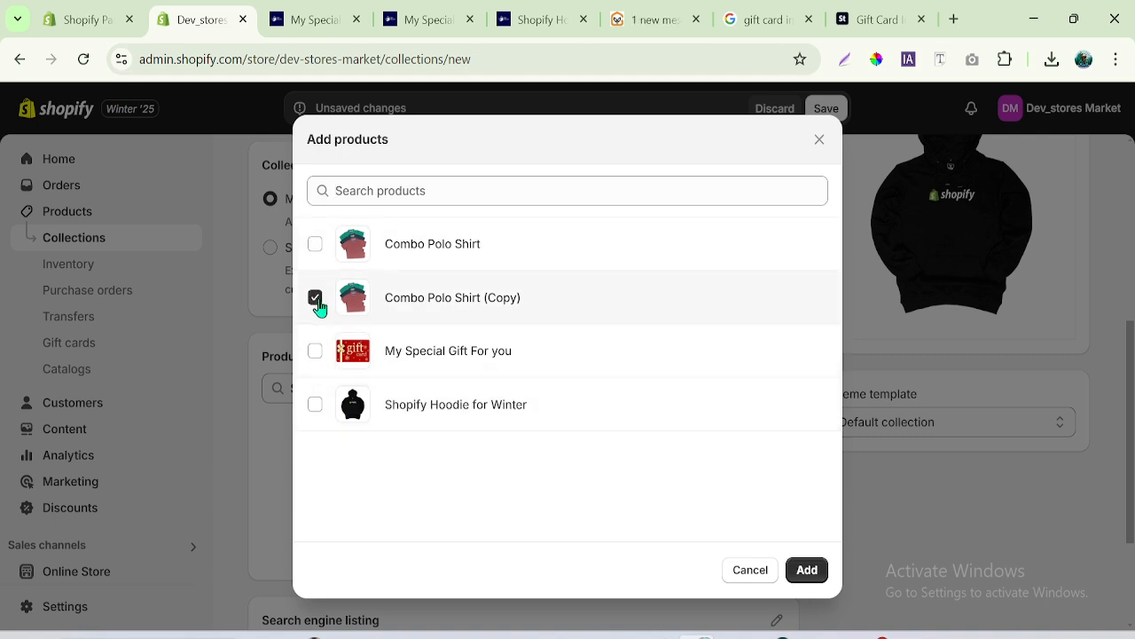
click(806, 570)
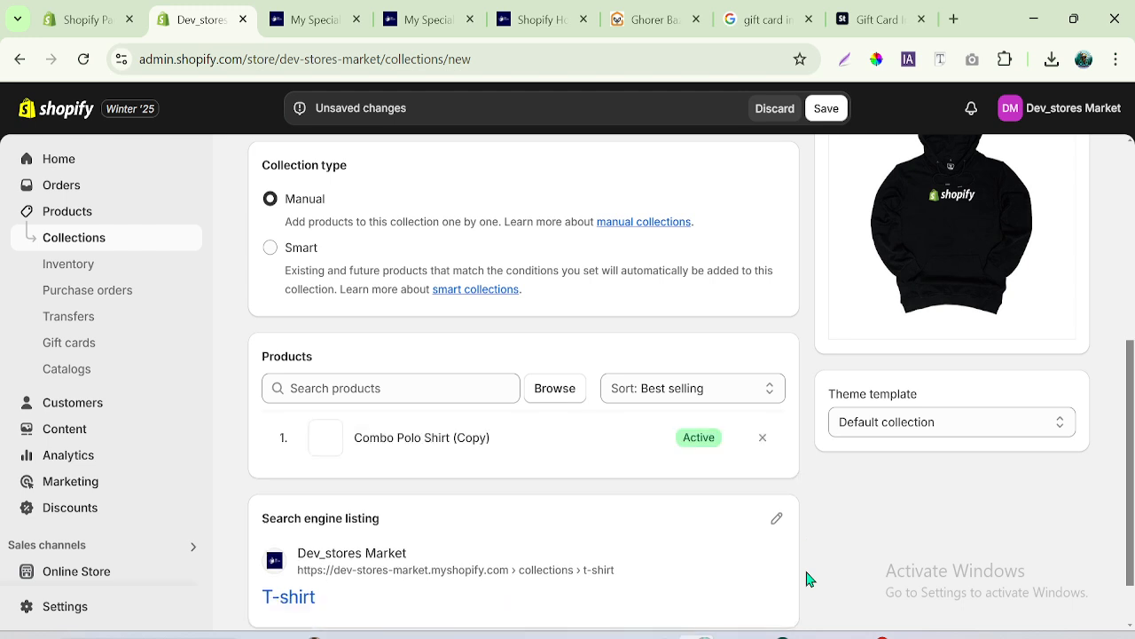
- Try selecting all four products for the collection, and clear every selection to leave it without products
click(573, 393)
click(316, 245)
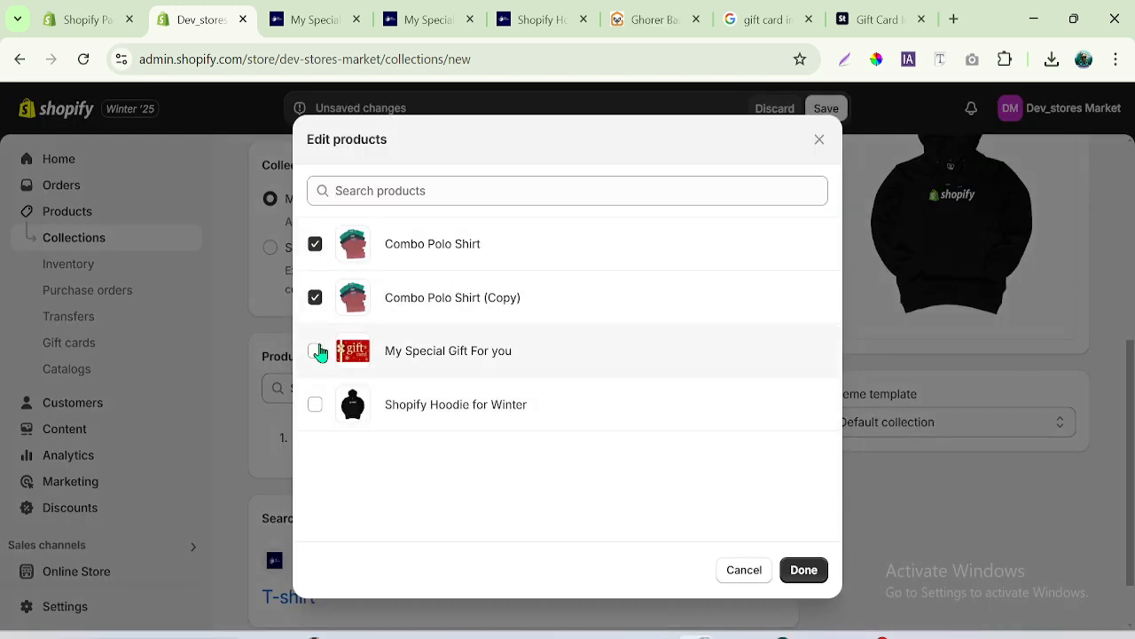
click(316, 351)
click(315, 404)
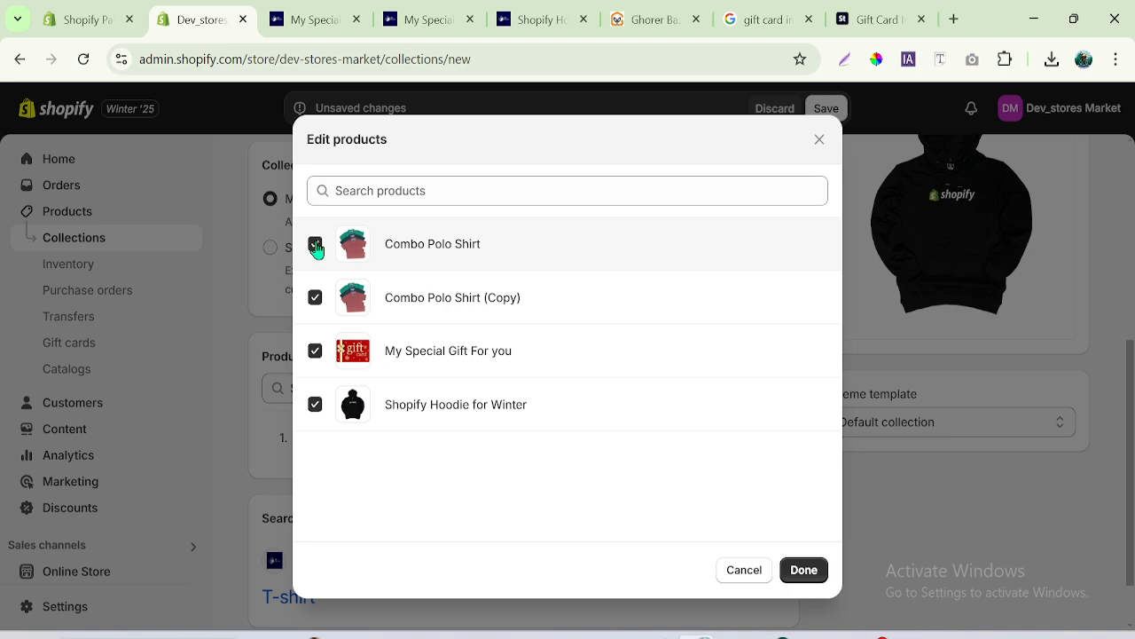
click(315, 298)
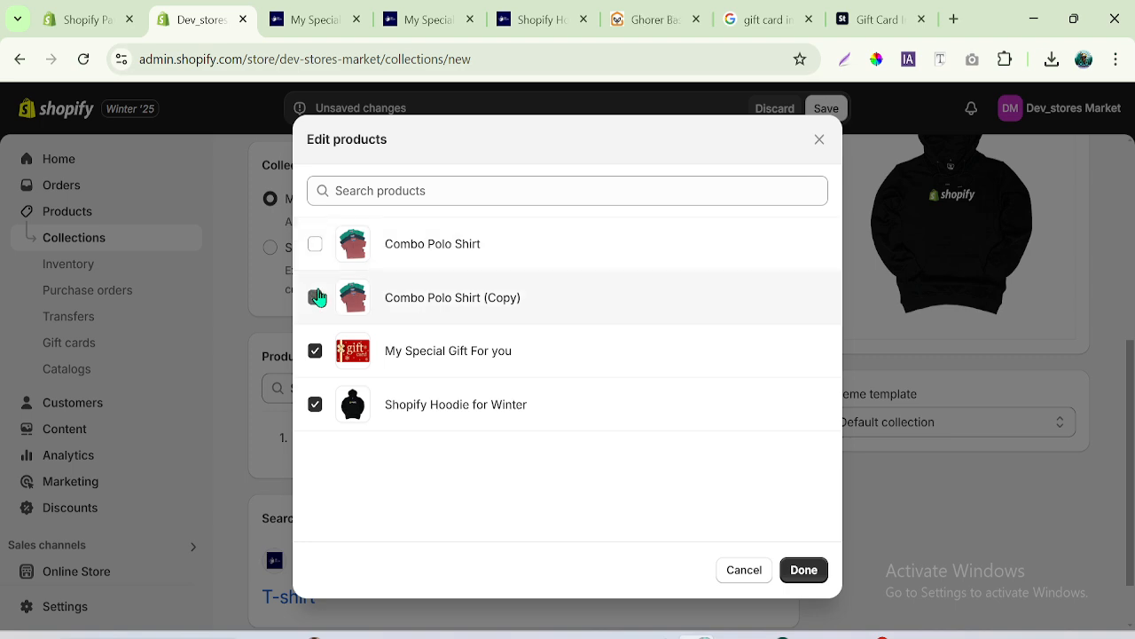
click(316, 352)
click(315, 407)
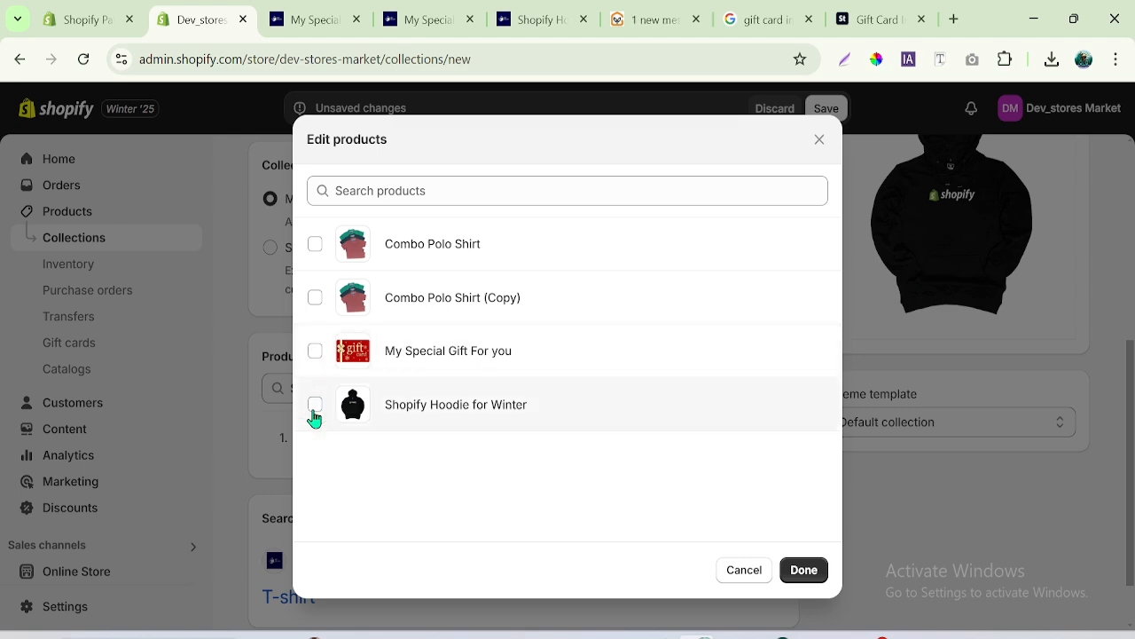
click(806, 575)
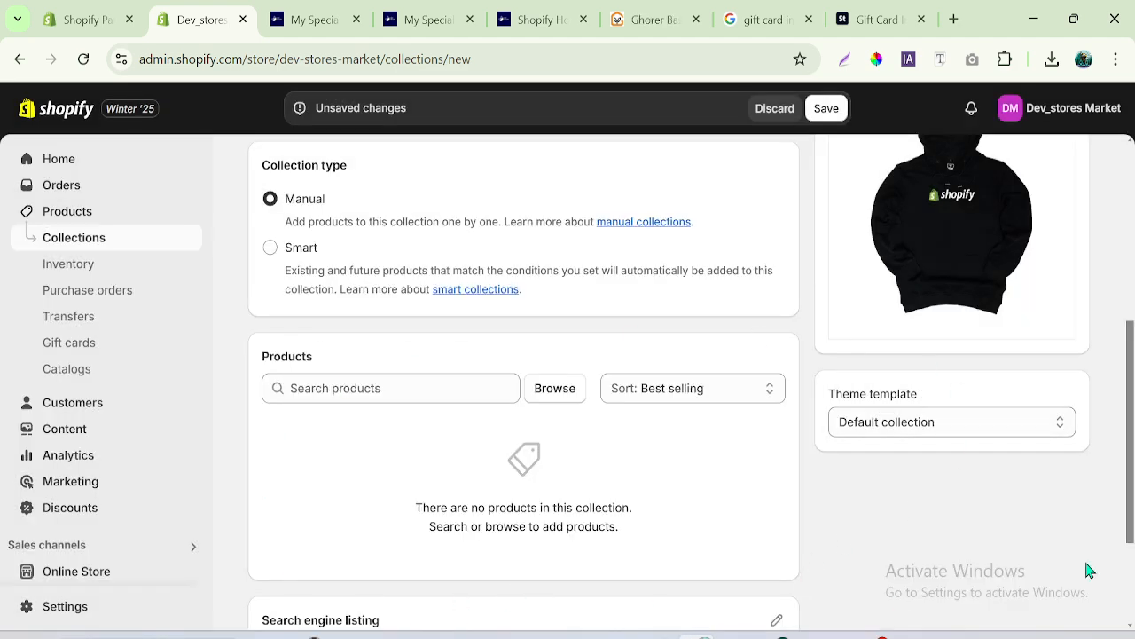
- Review the search engine listing, save the T-shirt collection without products, and look at its additional actions
scroll(1133, 503, down, 3)
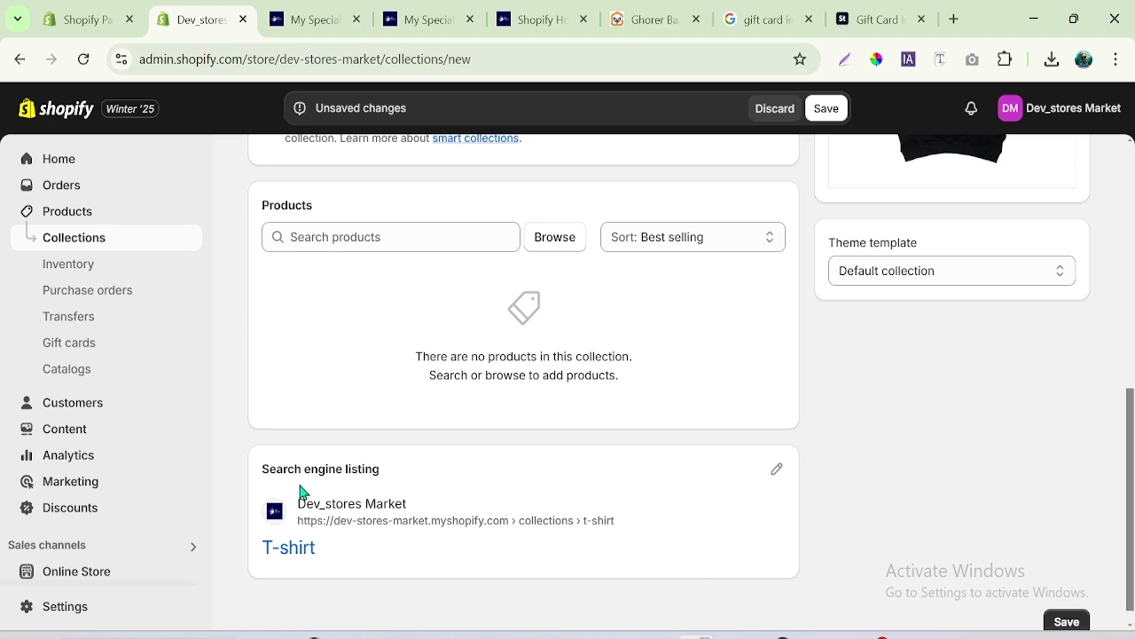
drag(264, 549, 393, 553)
click(948, 457)
scroll(1132, 528, up, 7)
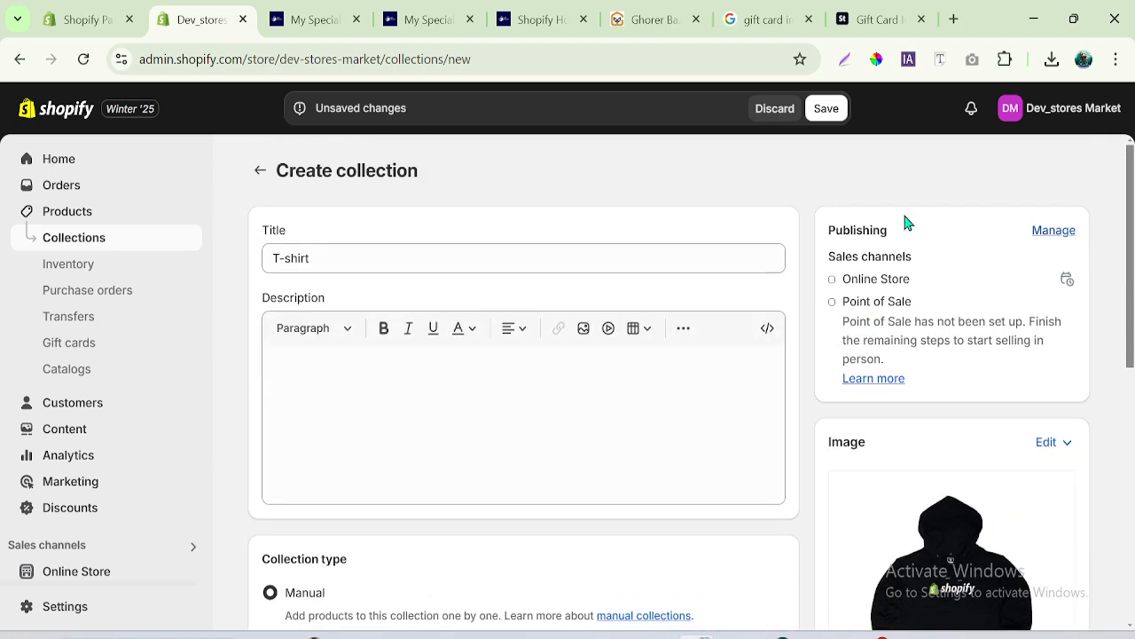
click(826, 108)
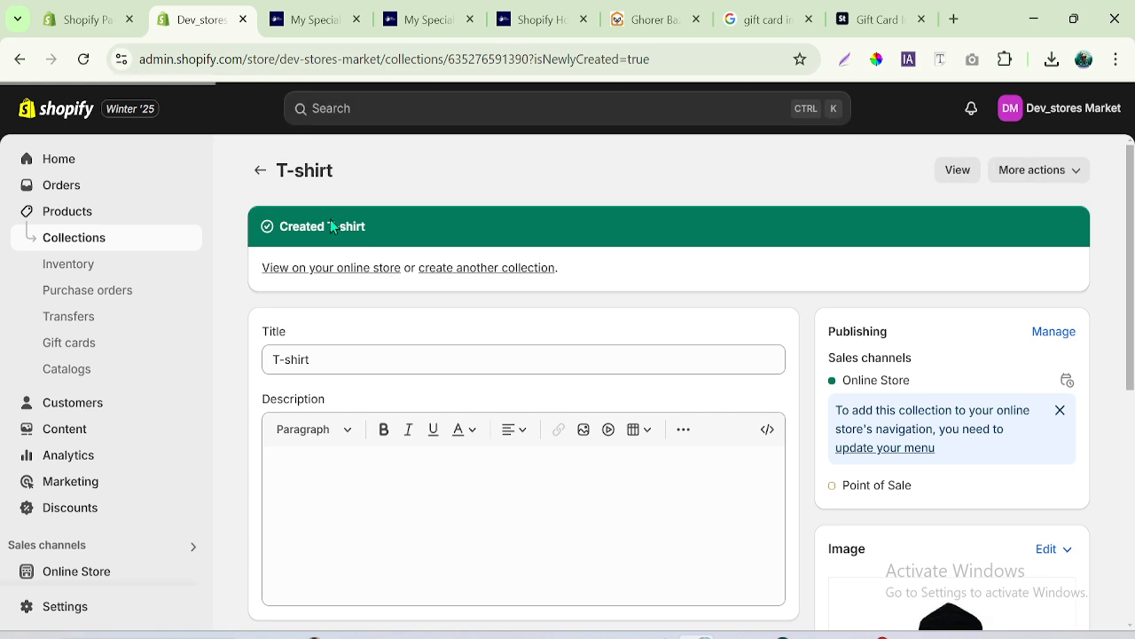
click(1080, 171)
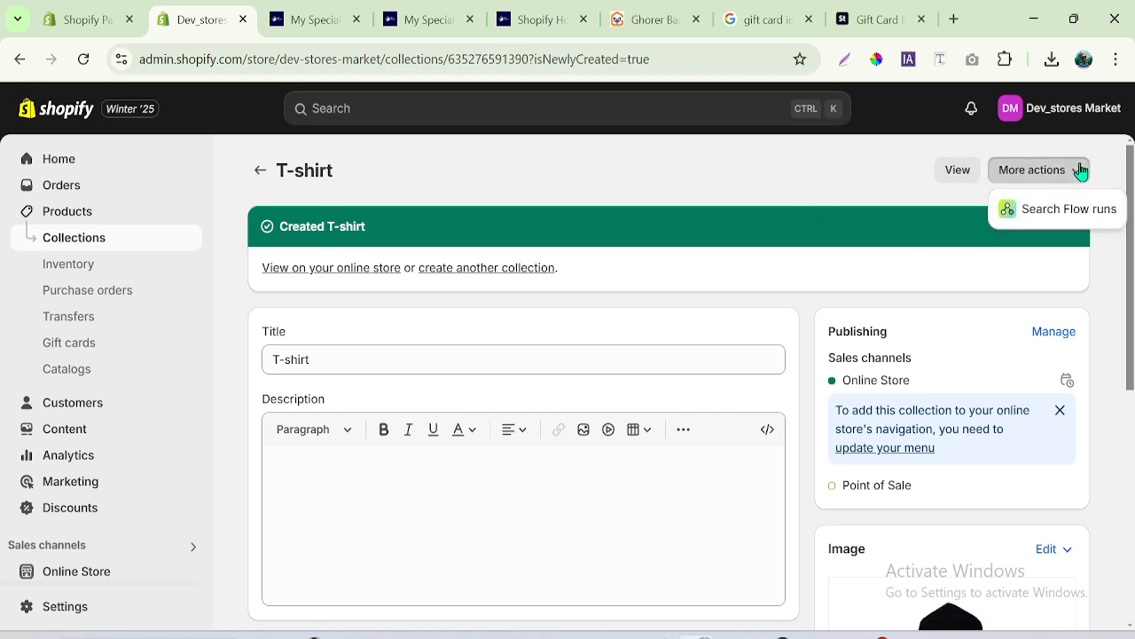
- Create another collection titled Hoodie with no image or products and save it
click(258, 176)
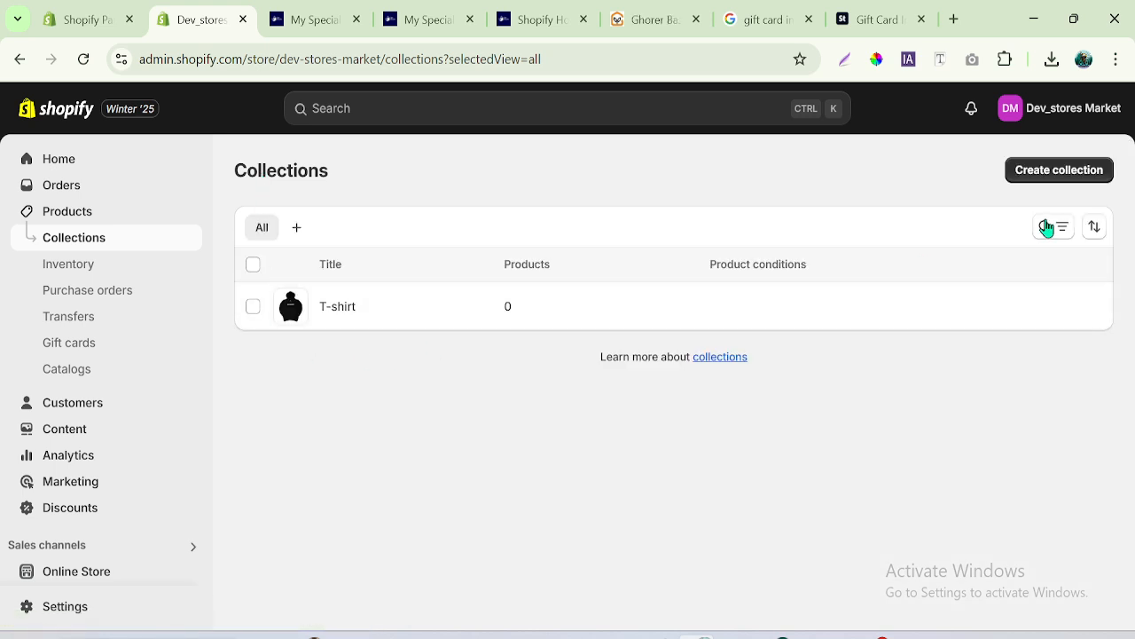
click(1048, 176)
click(336, 248)
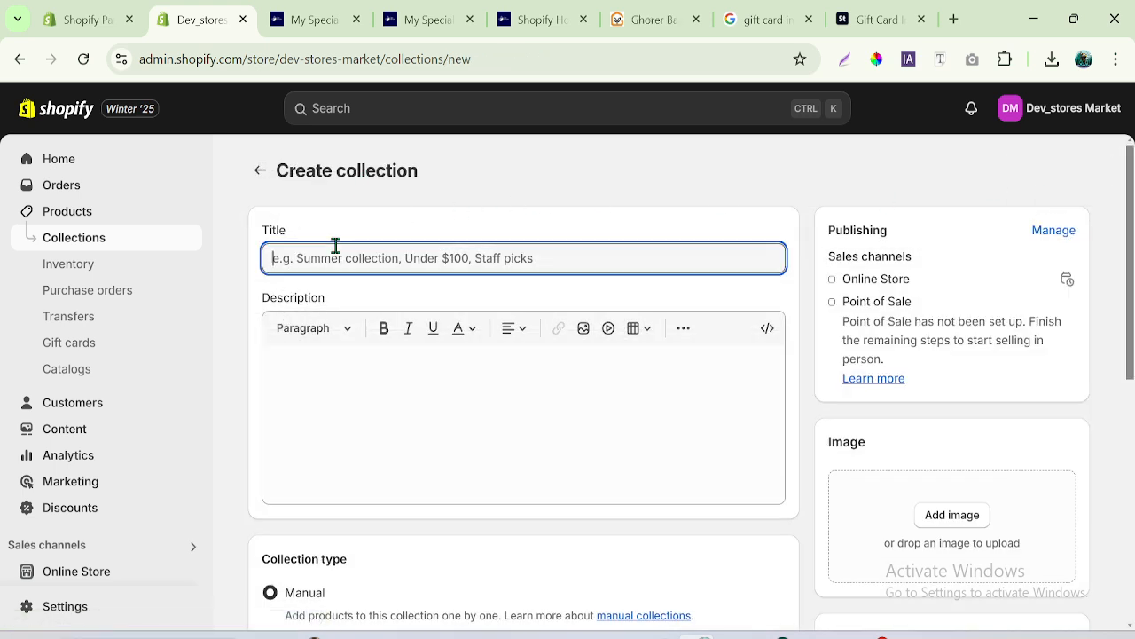
text(Hoodie)
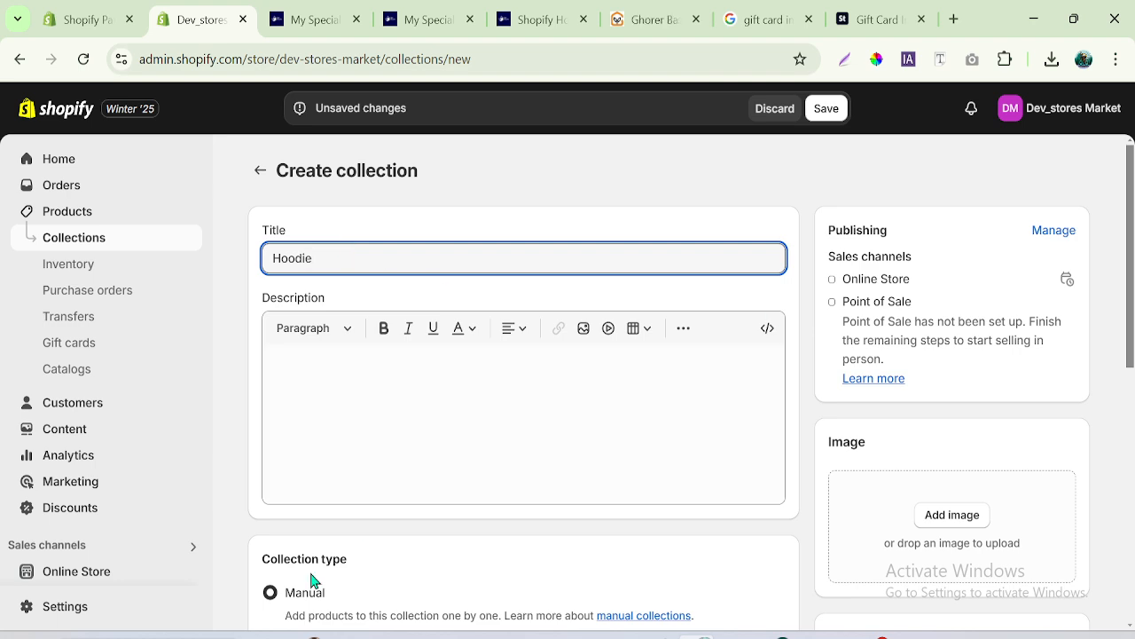
mouse_move(1132, 345)
mouse_down()
mouse_move(1134, 403)
mouse_move(1132, 352)
mouse_up()
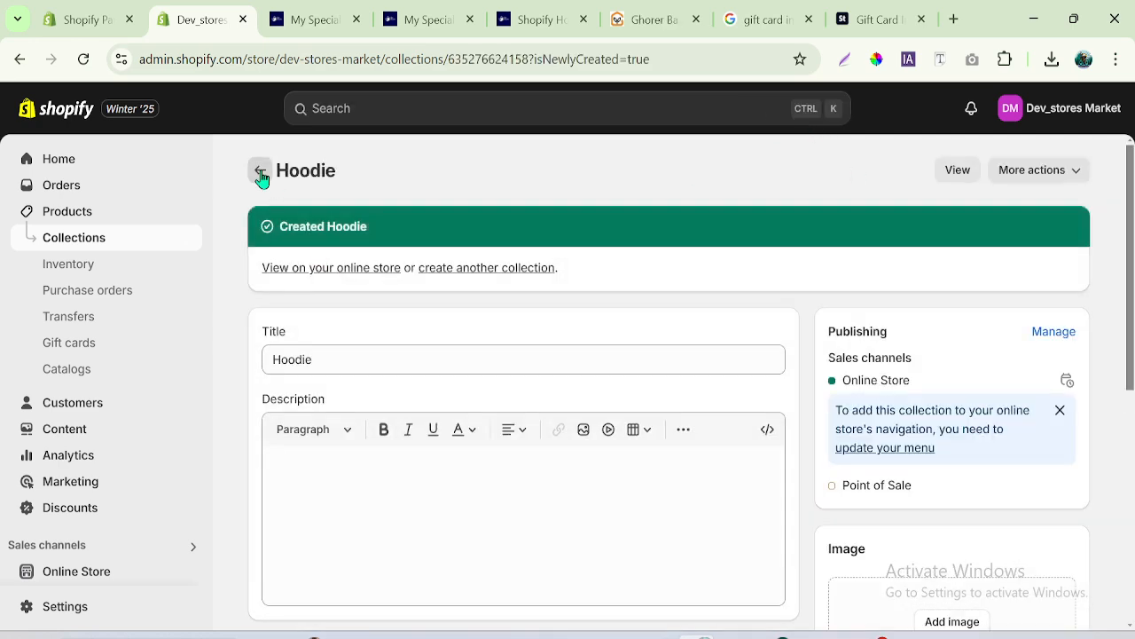
- Create and save a third collection titled Gift Card, and return to the collections list
click(261, 172)
click(1021, 176)
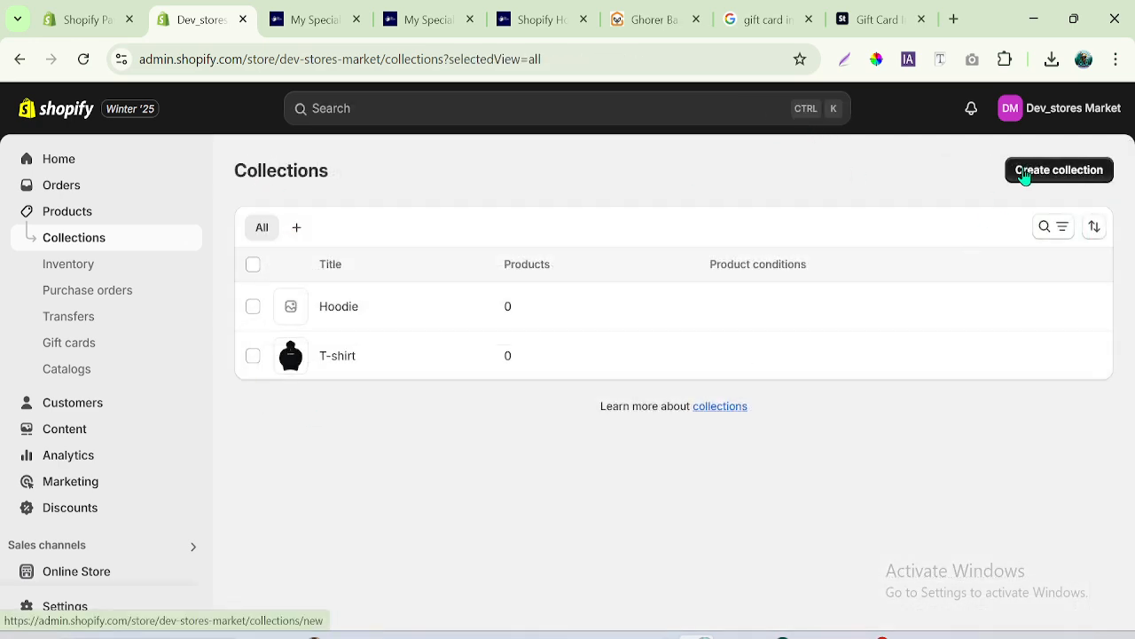
click(305, 270)
text(Gift Card)
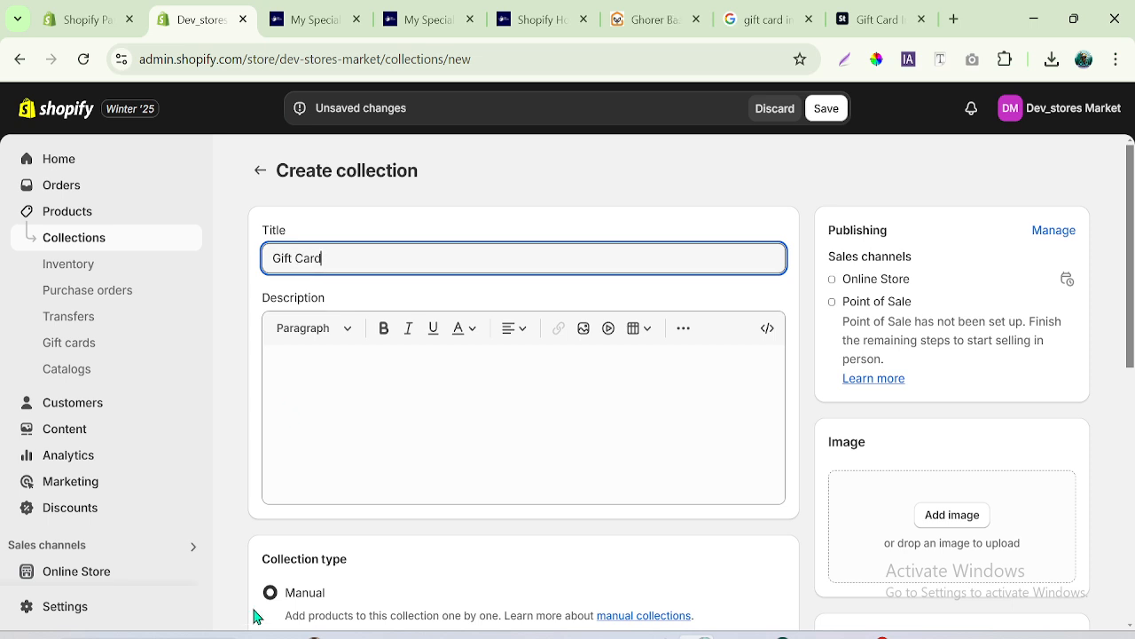
click(845, 109)
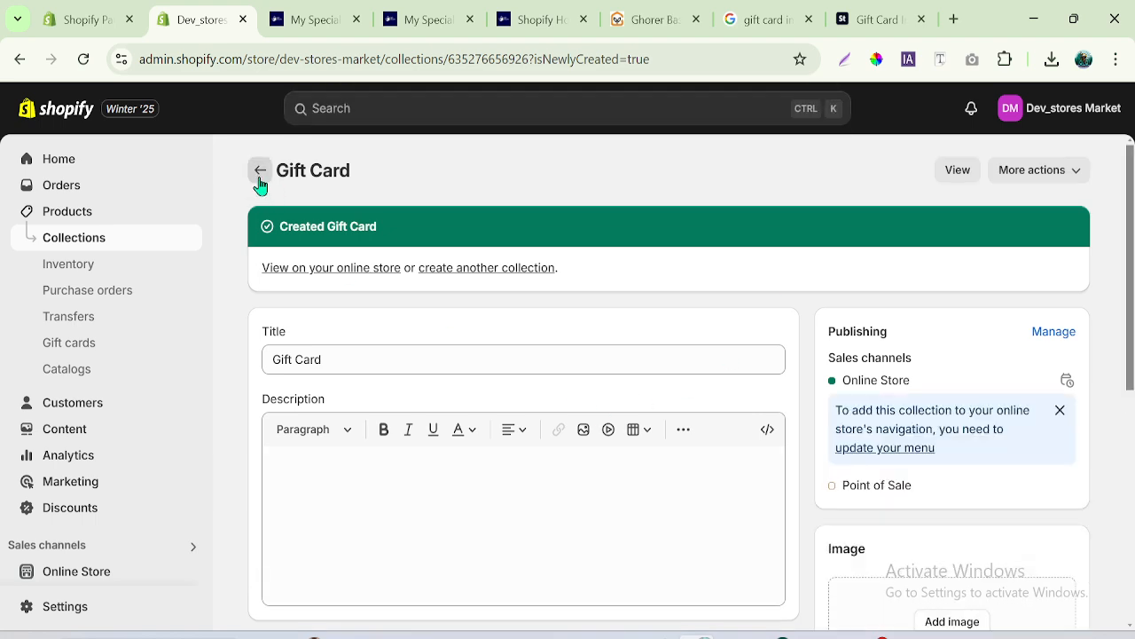
click(258, 179)
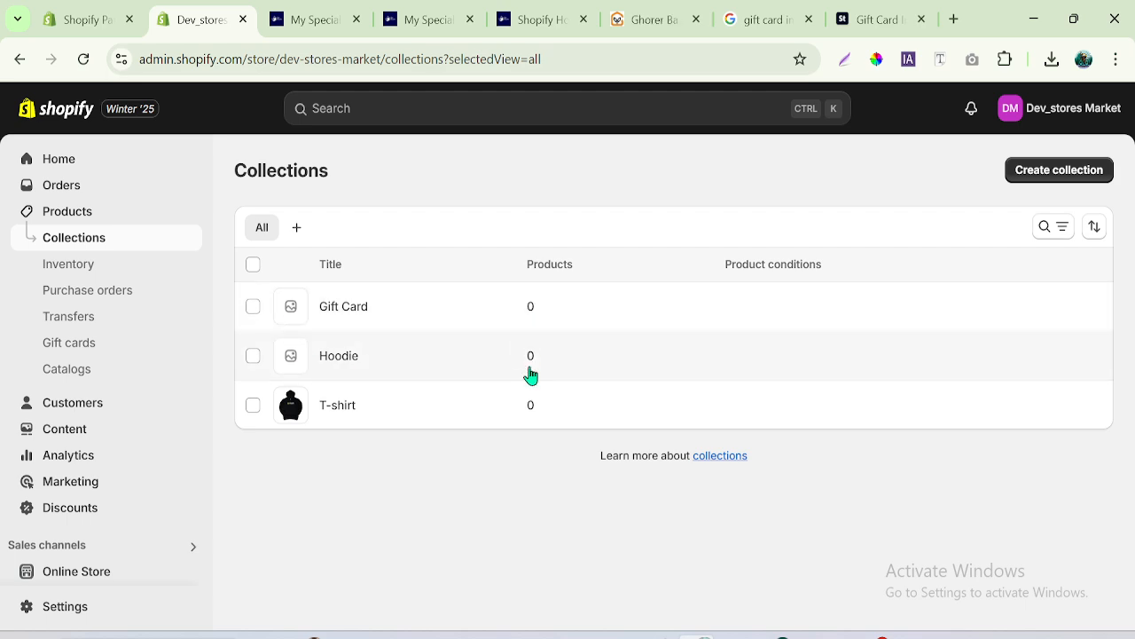
- Open the Products page in a separate browser tab and close the unrelated storefront and search tabs
right_click(88, 217)
click(185, 246)
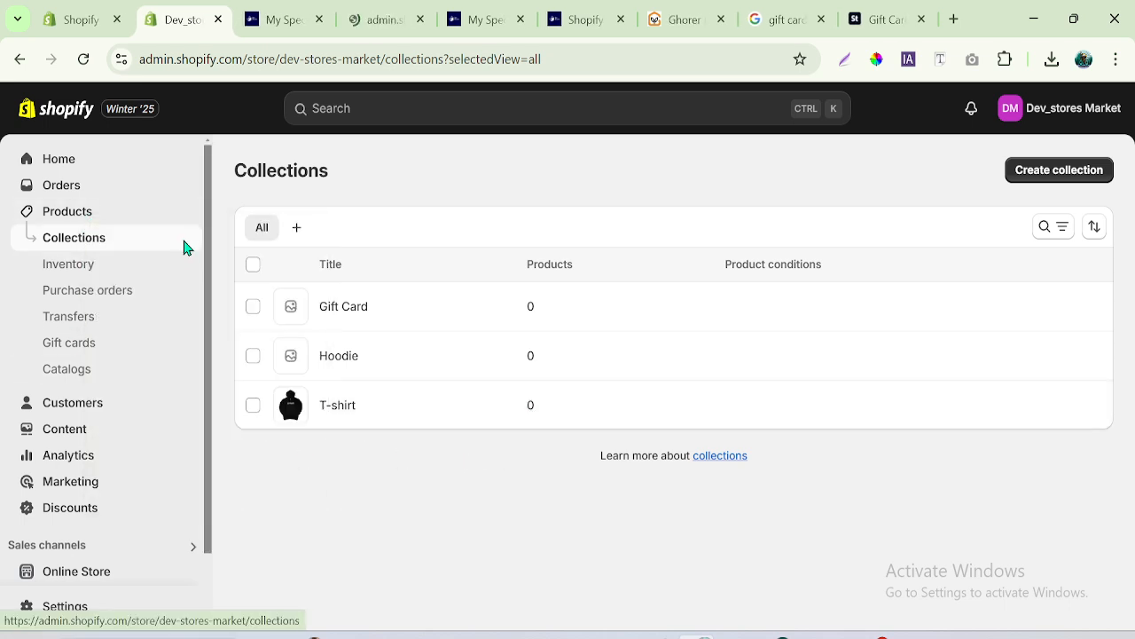
click(312, 22)
click(318, 21)
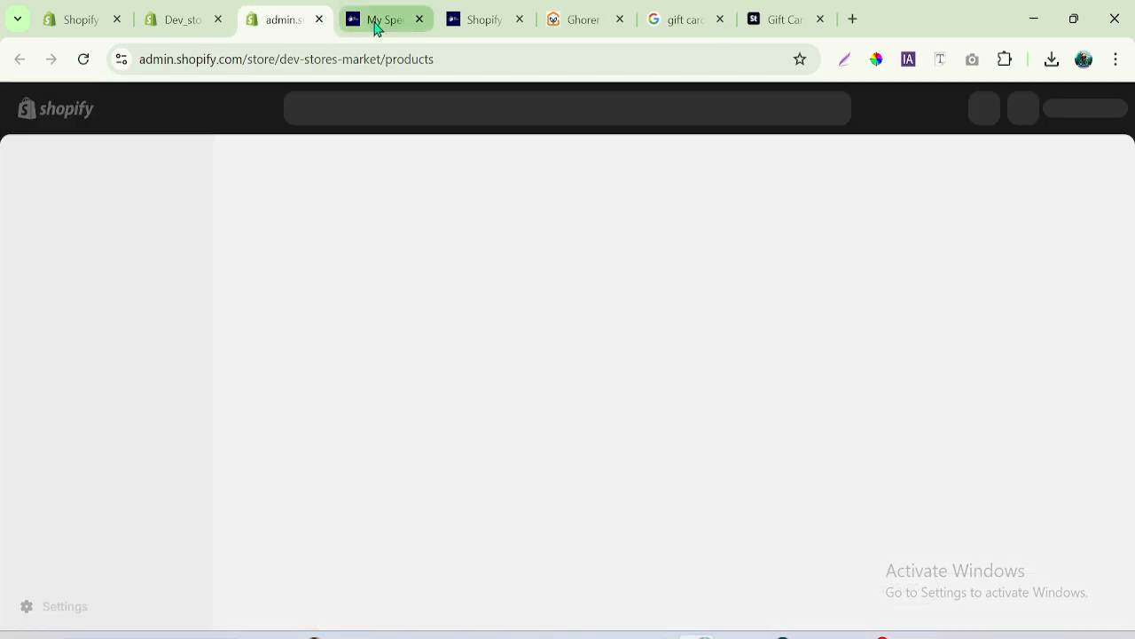
click(418, 20)
click(418, 19)
click(423, 20)
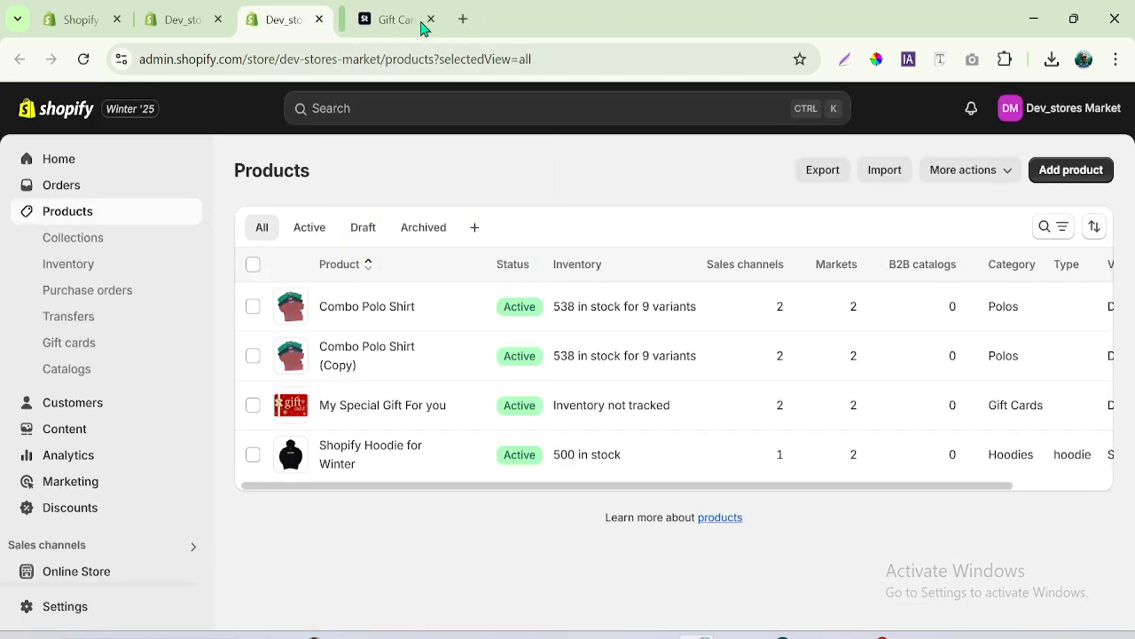
click(423, 21)
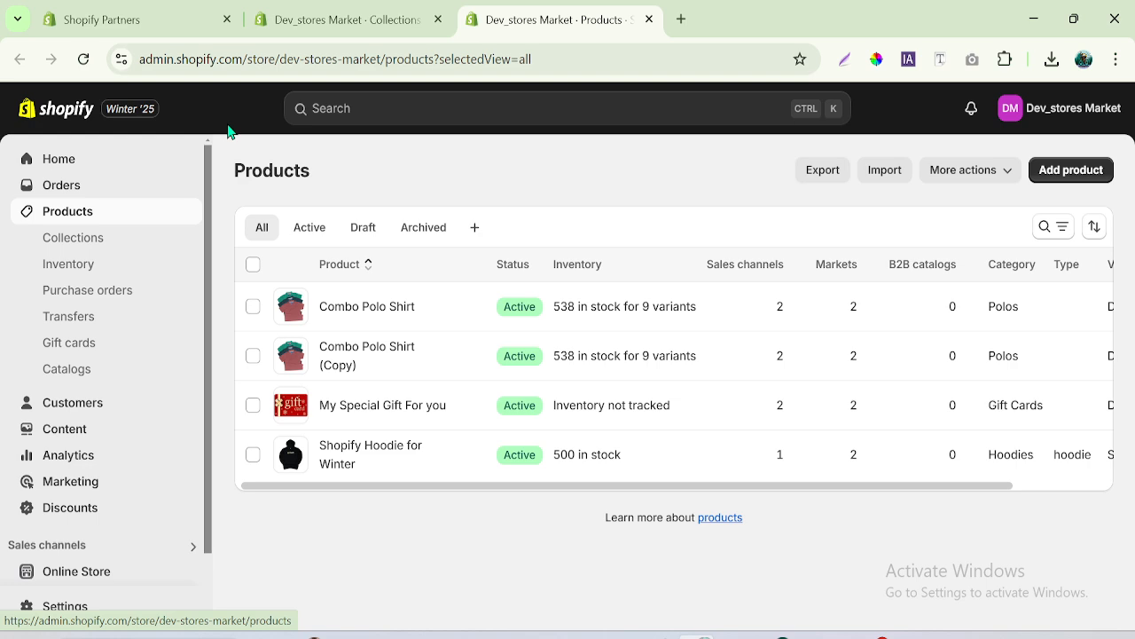
click(382, 25)
click(519, 11)
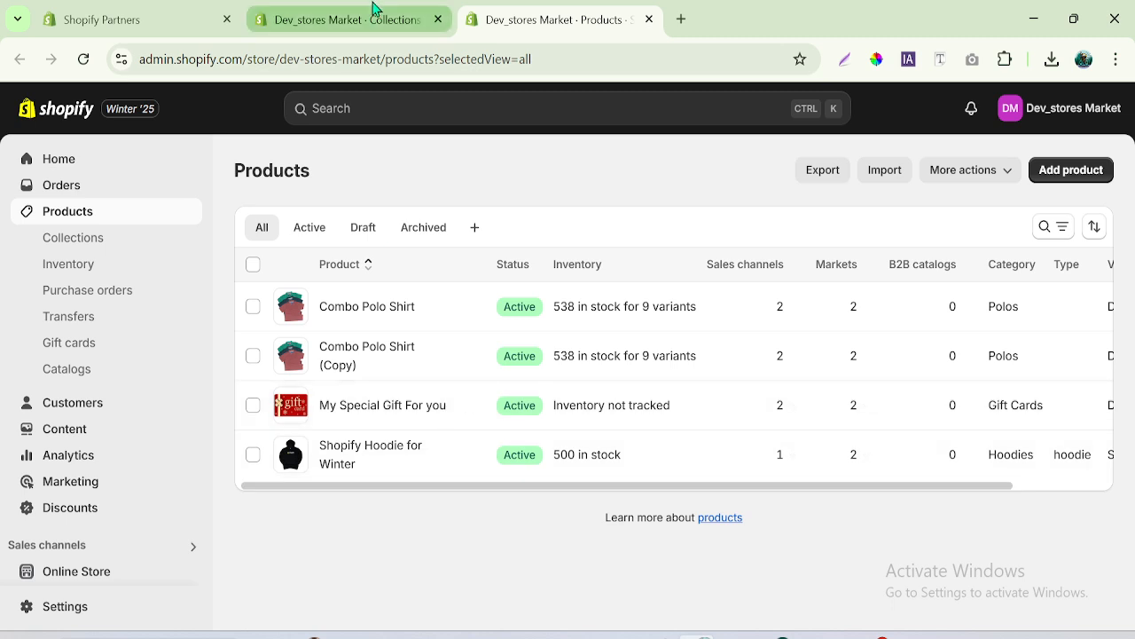
- Assign the Combo Polo Shirt product to the T-shirt collection in its product organization settings and save the product
click(373, 307)
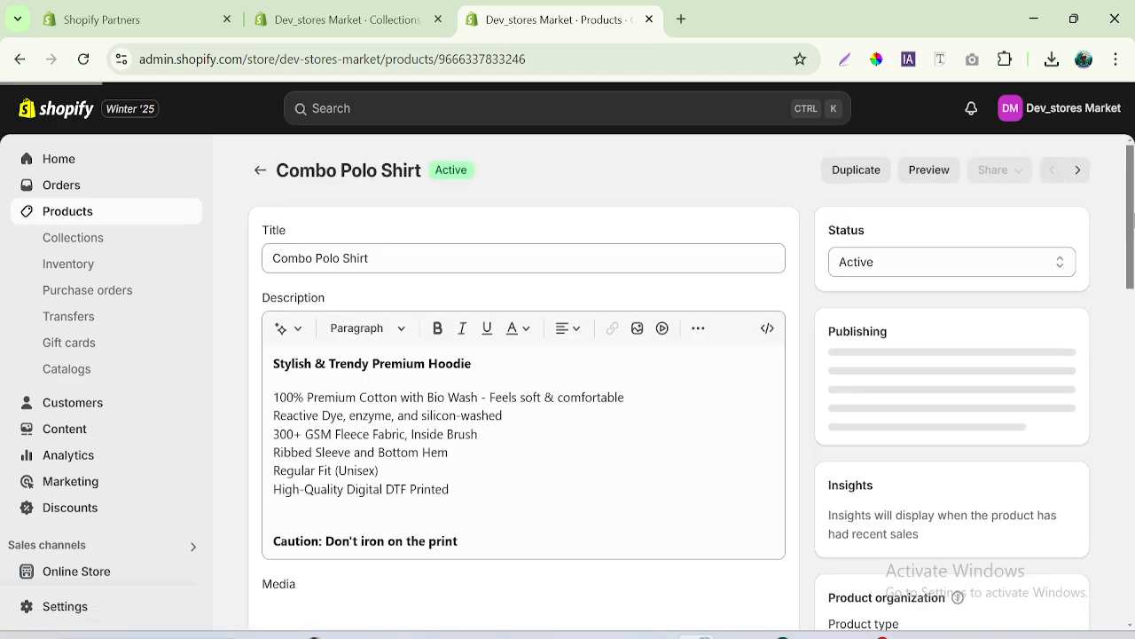
drag(1133, 220, 1134, 331)
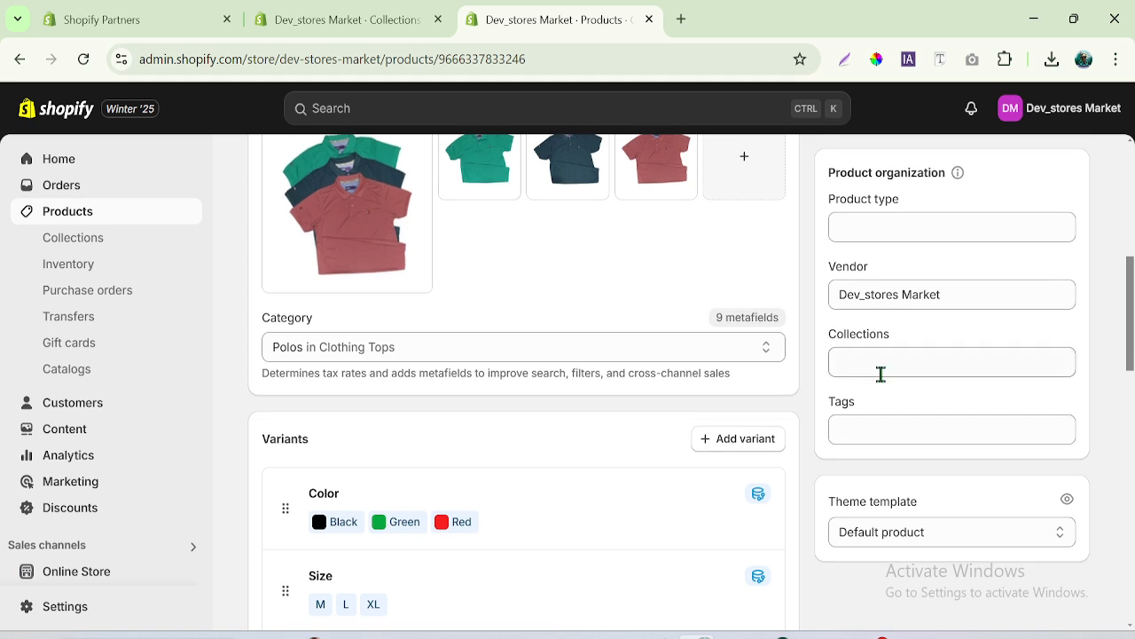
click(863, 364)
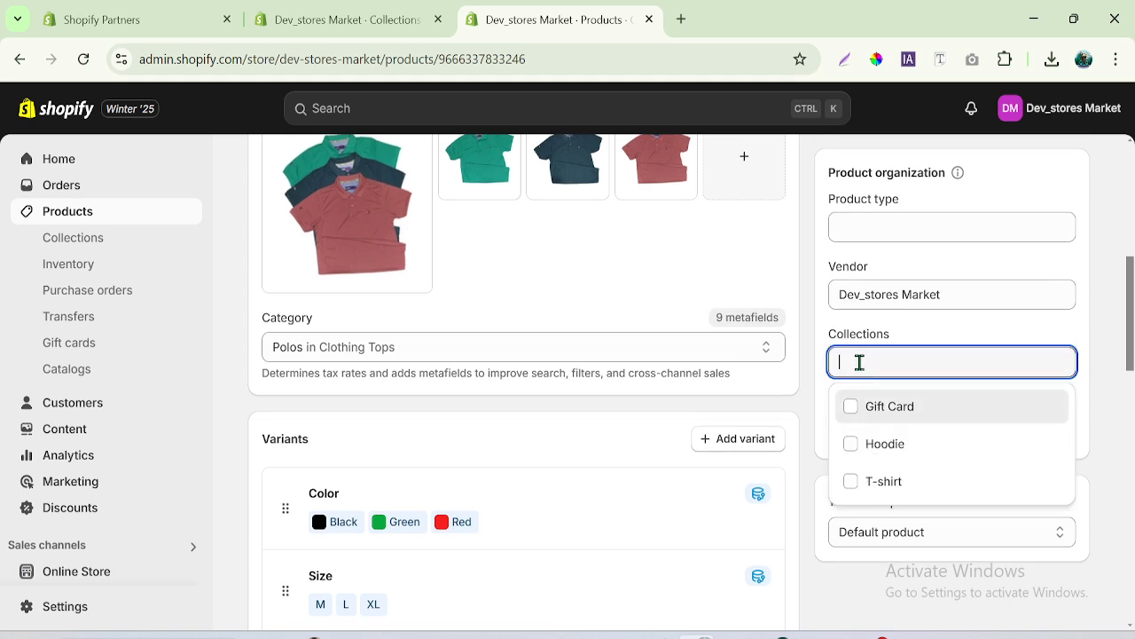
click(316, 19)
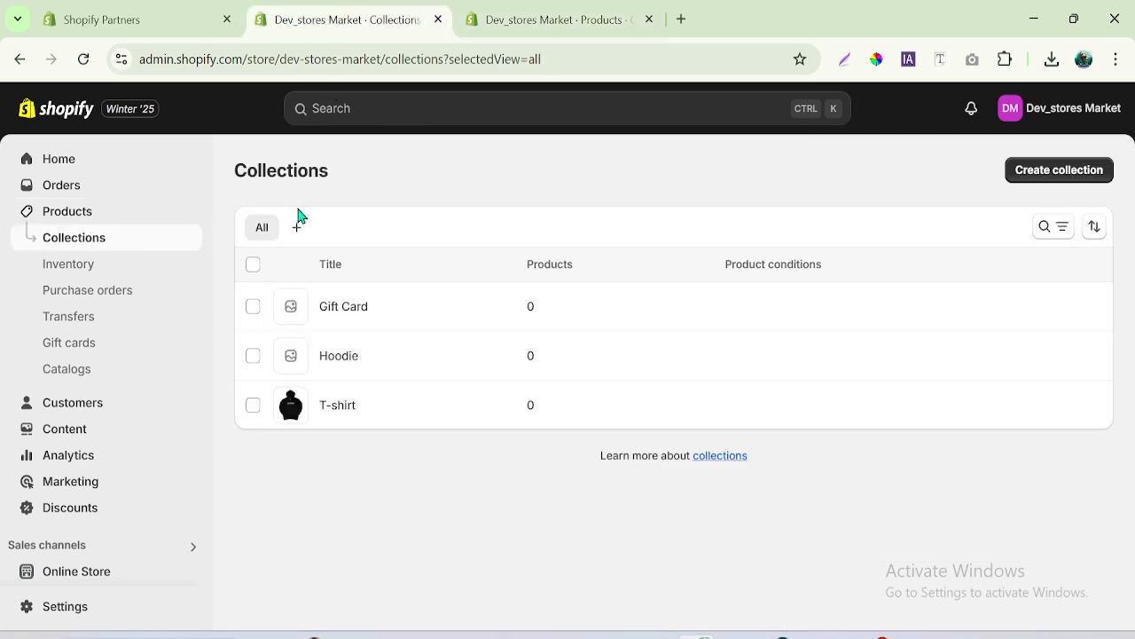
click(533, 18)
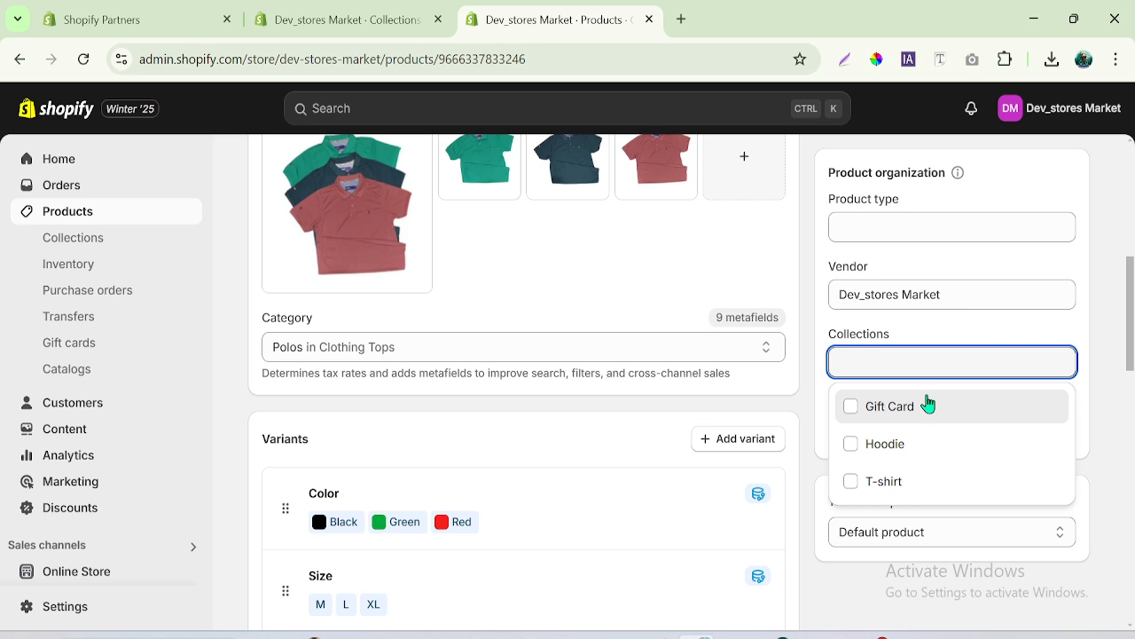
click(852, 485)
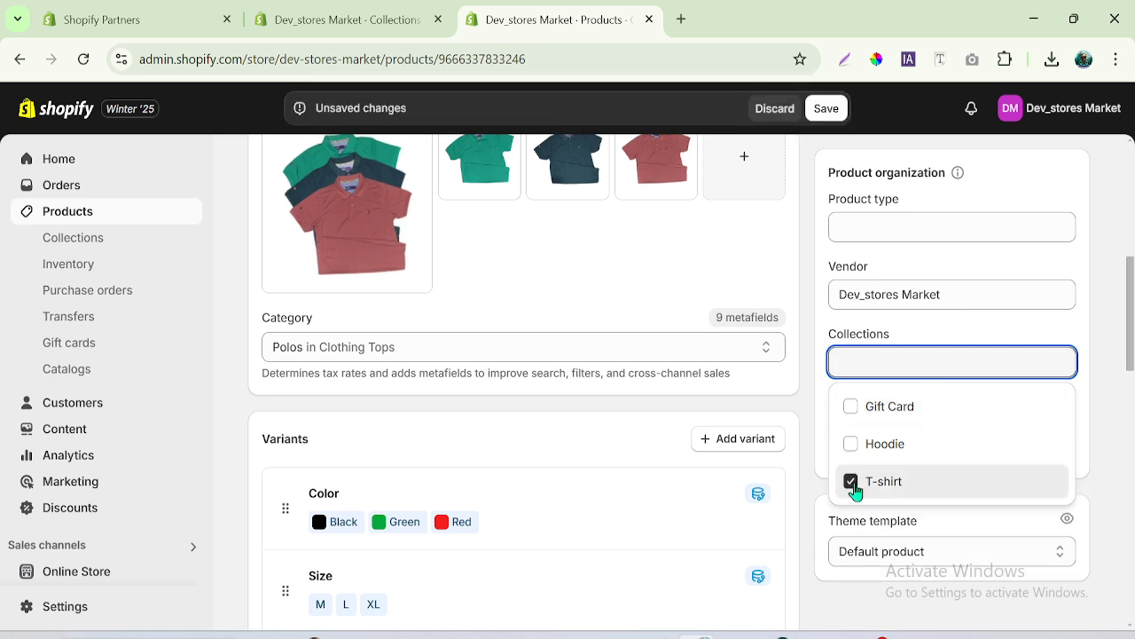
click(827, 110)
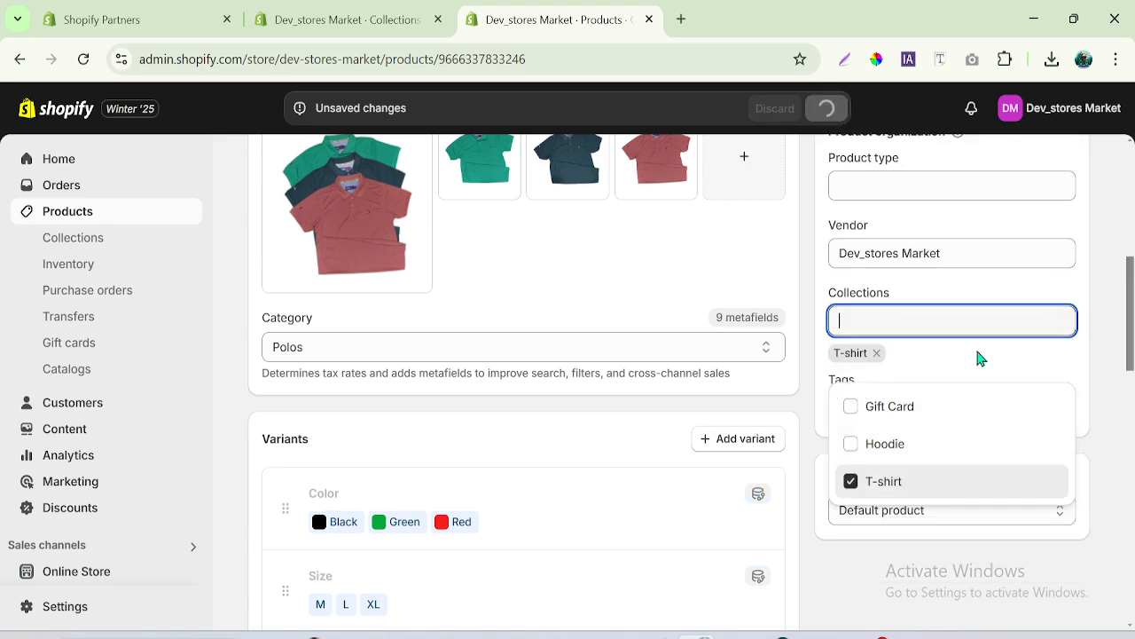
drag(1129, 321, 1134, 173)
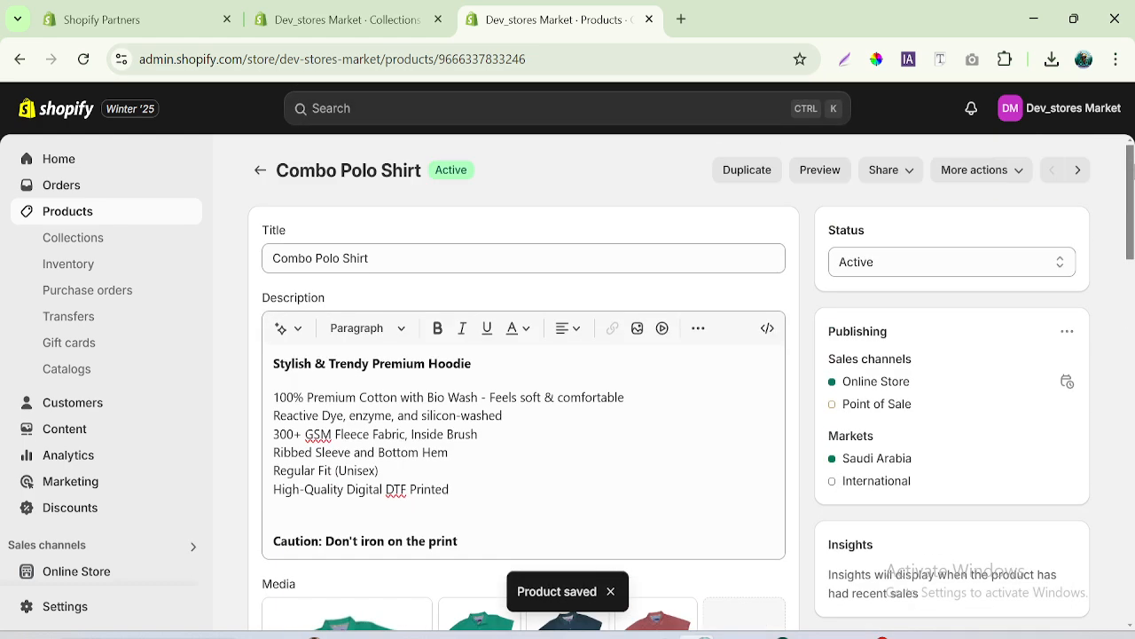
double_click(353, 258)
- Assign the Combo Polo Shirt (Copy) product to the T-shirt collection in its product organization settings and save it
click(259, 170)
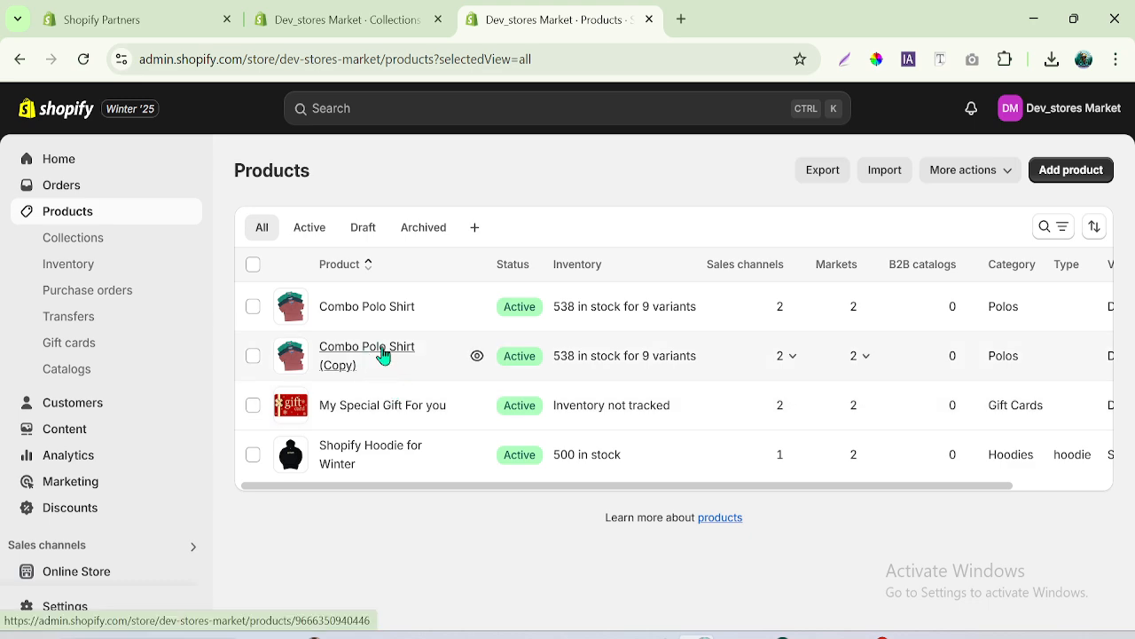
click(382, 355)
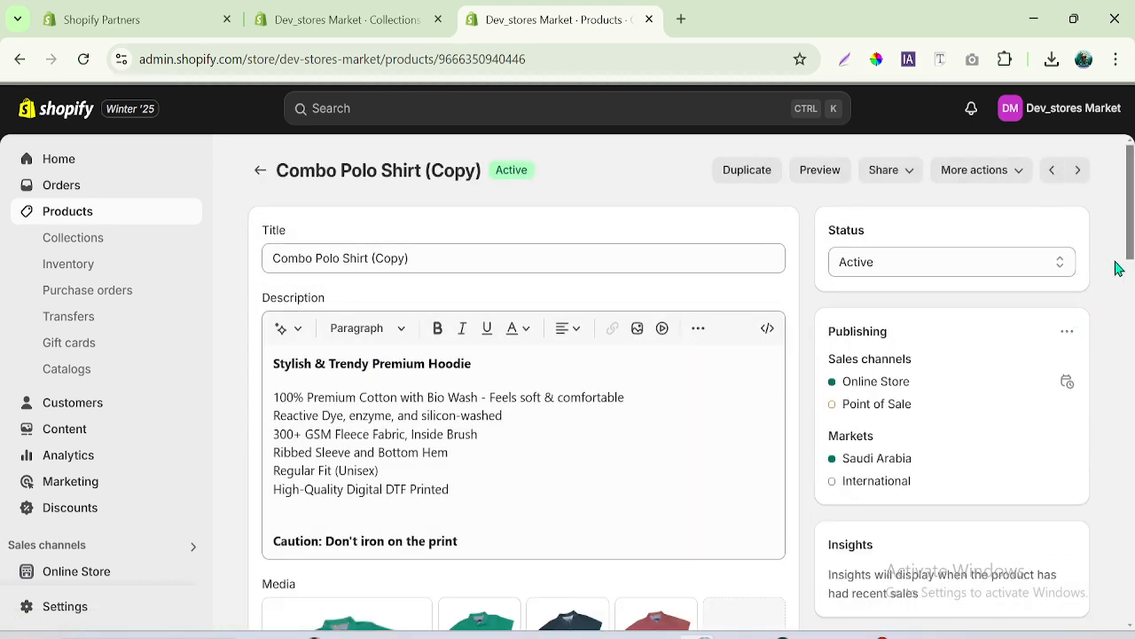
triple_click(471, 263)
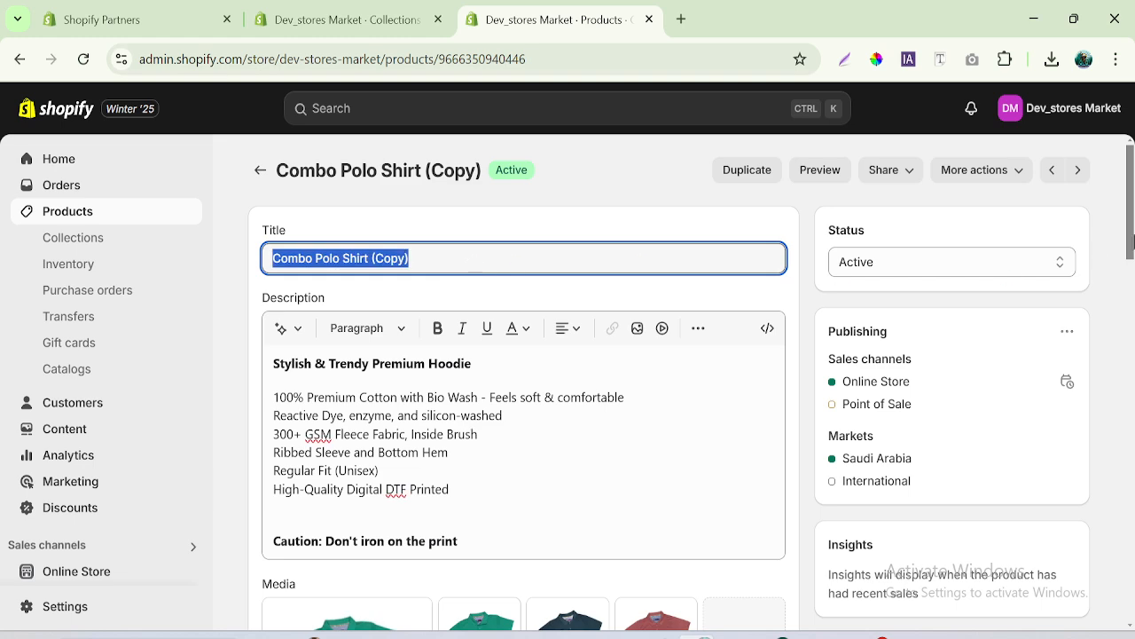
scroll(1134, 240, down, 7)
click(845, 322)
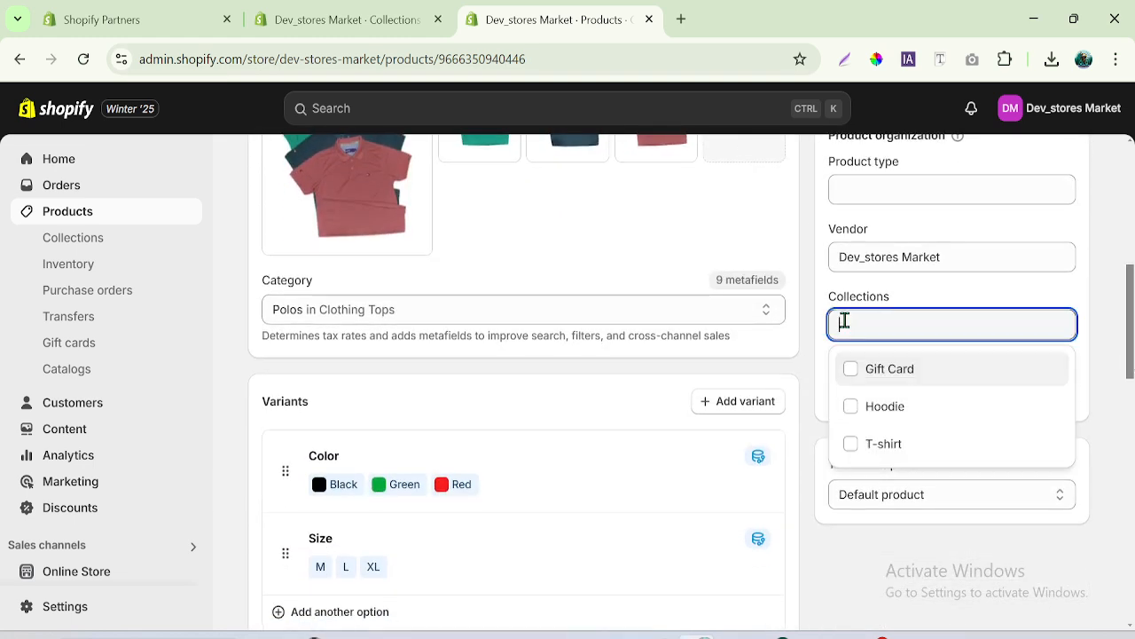
click(854, 445)
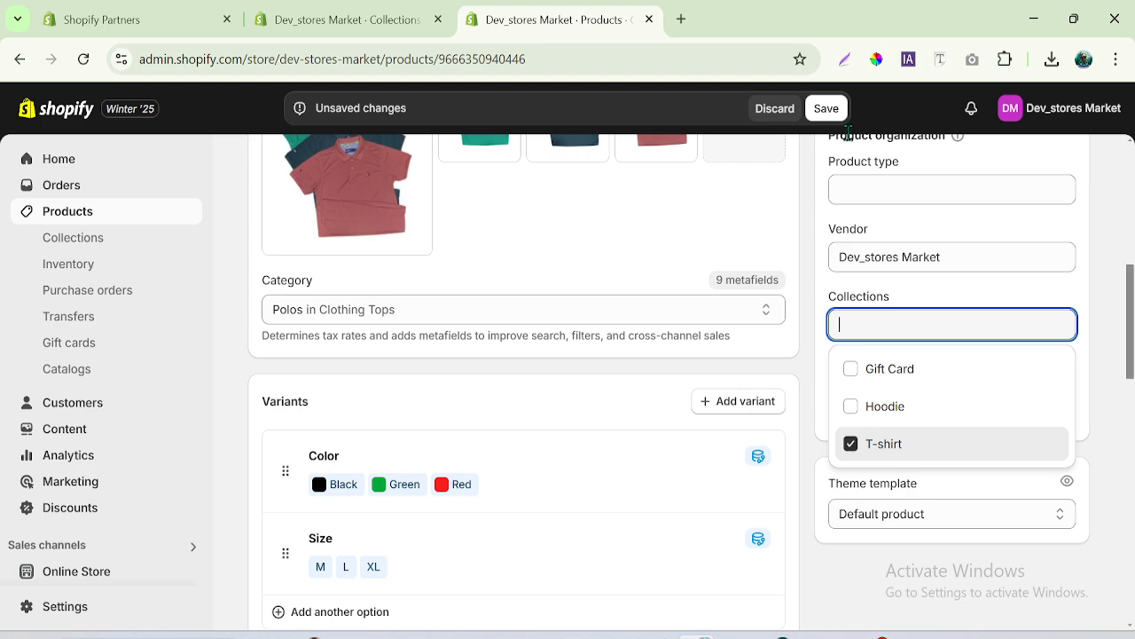
click(825, 109)
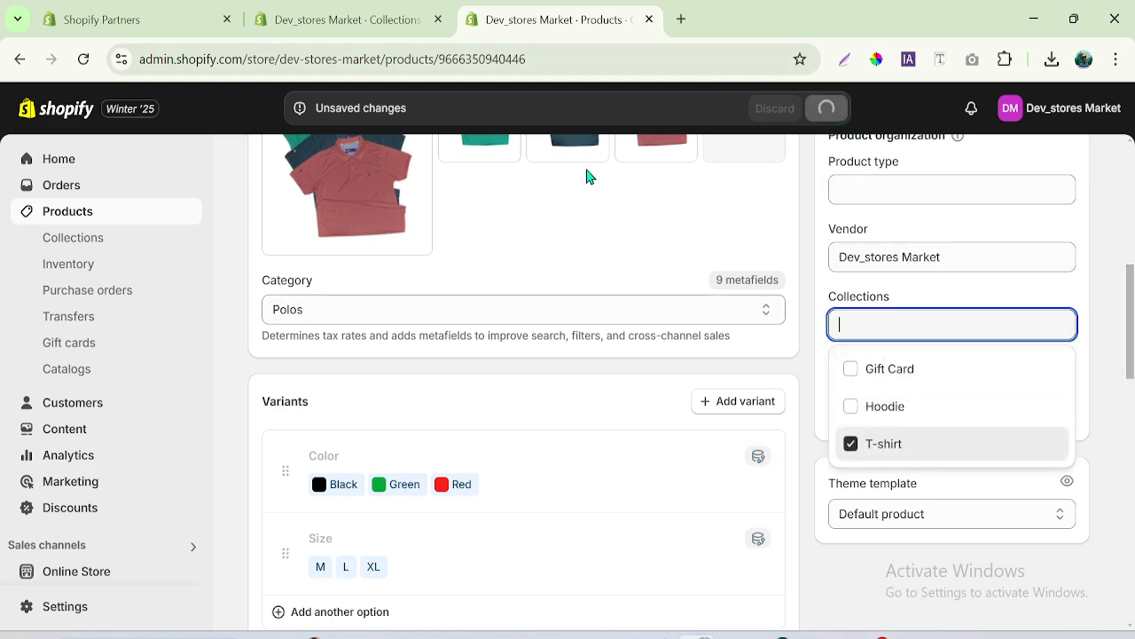
key(ctrl+a)
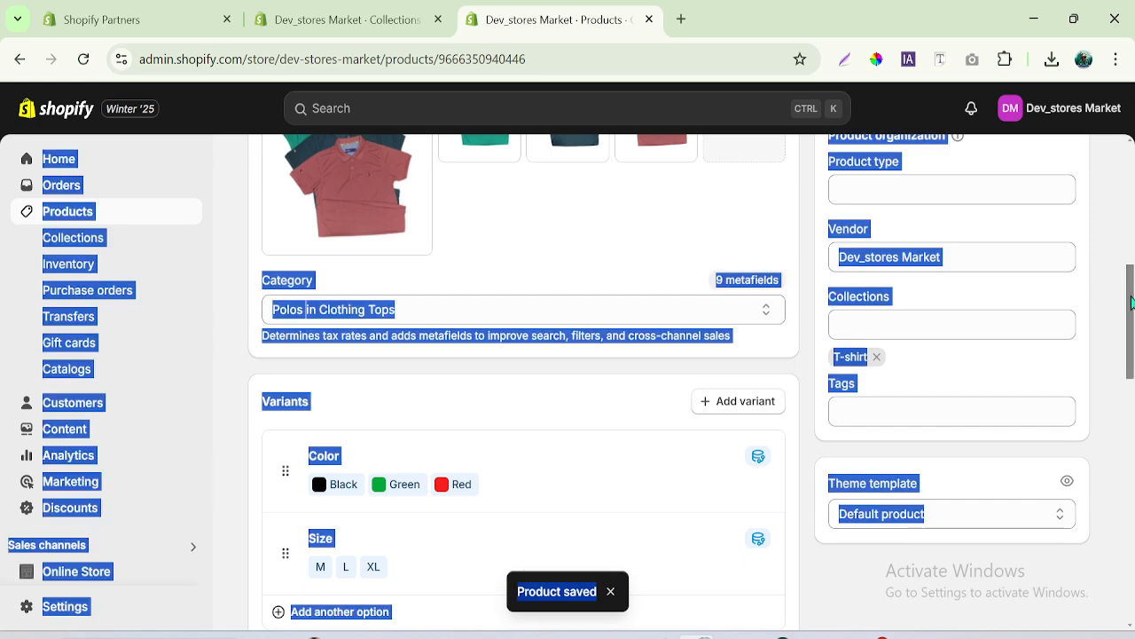
scroll(1131, 301, up, 5)
- Open the My Special Gift For you product from the product list, assign it to the Gift Card collection and save it
click(262, 178)
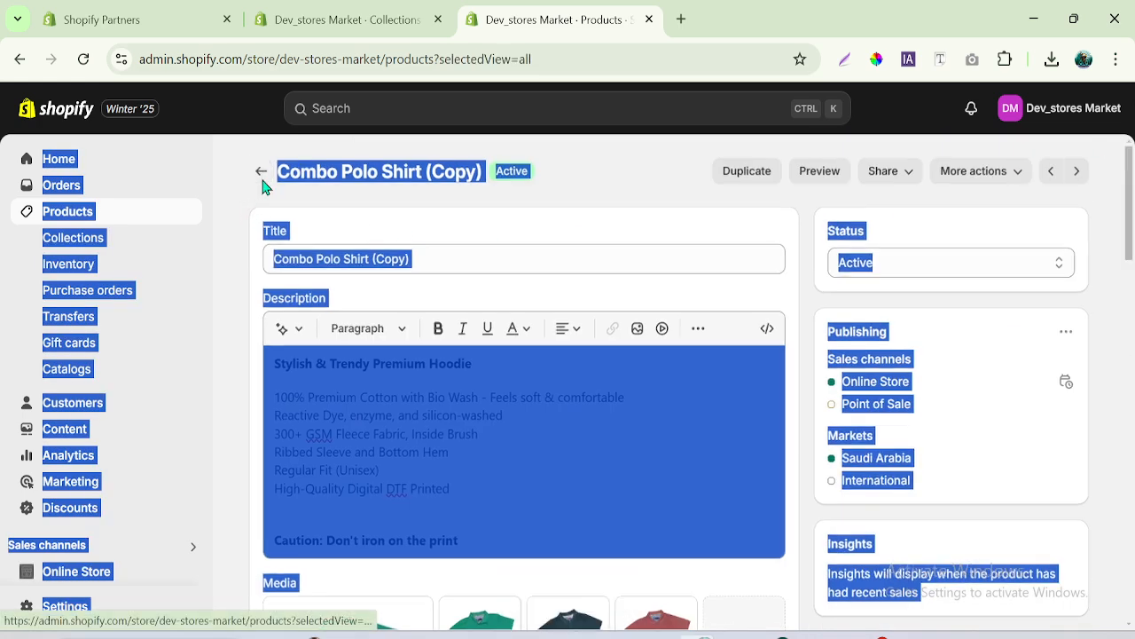
click(284, 558)
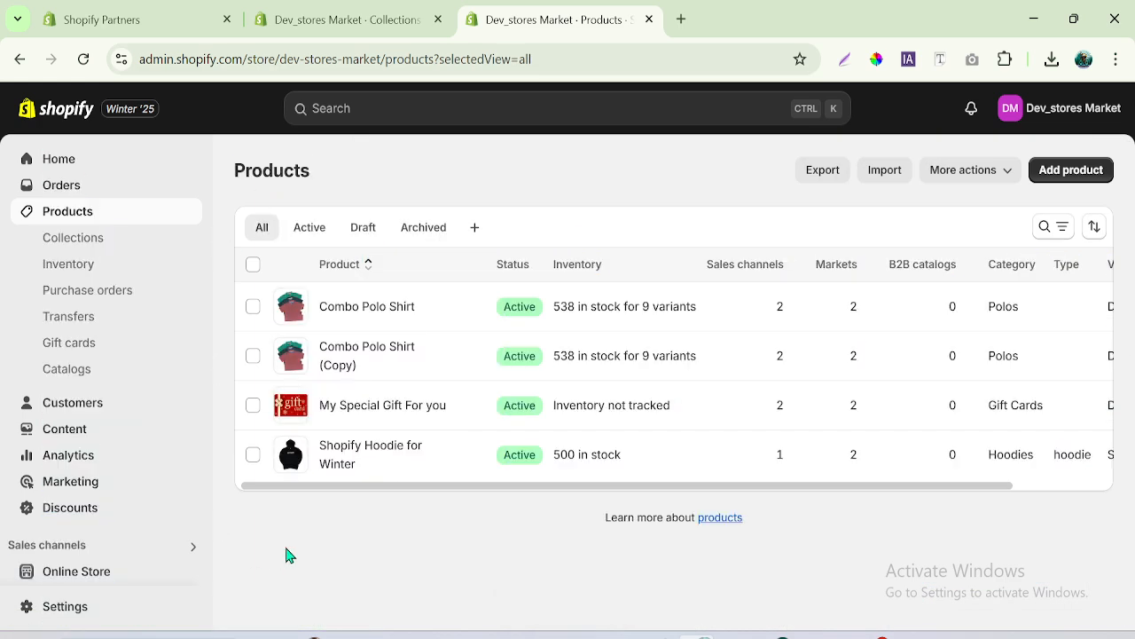
click(373, 413)
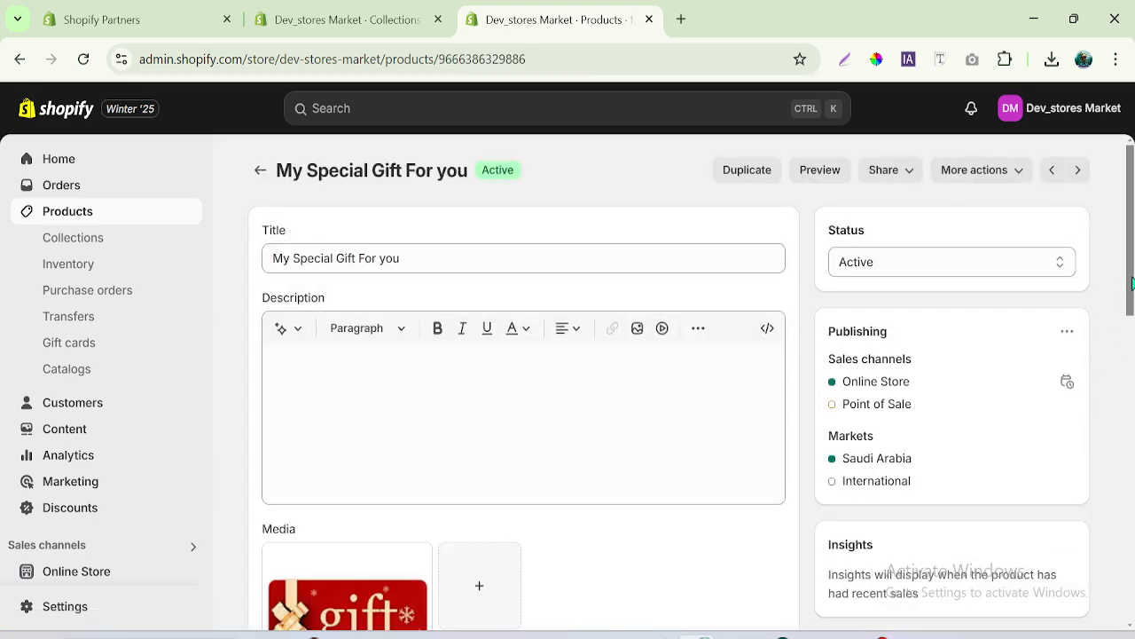
scroll(1105, 409, down, 4)
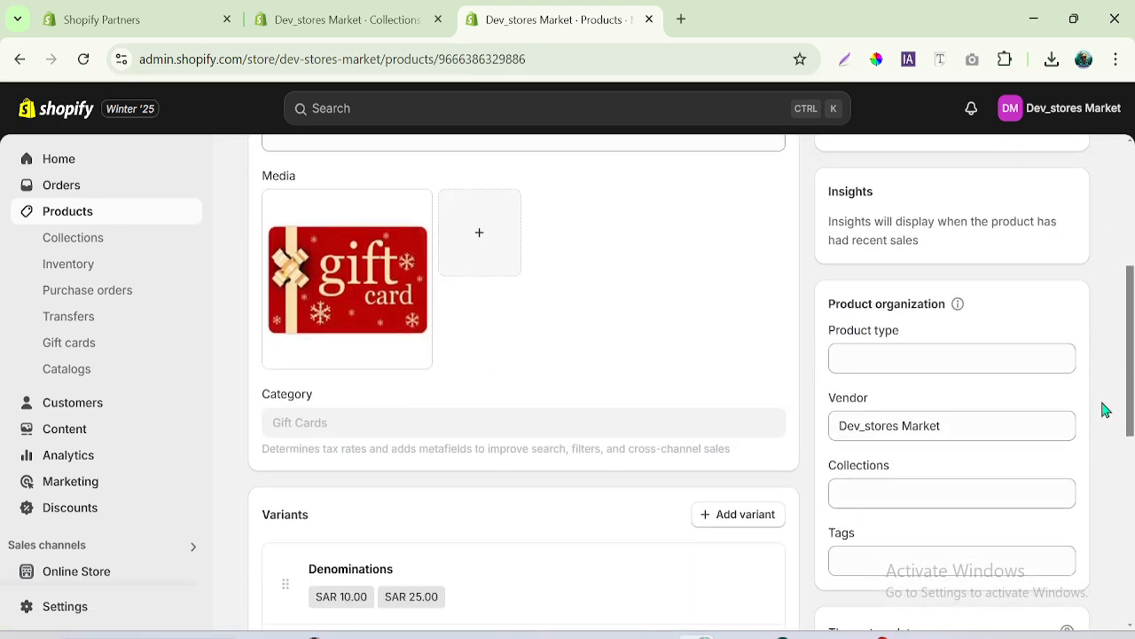
click(863, 488)
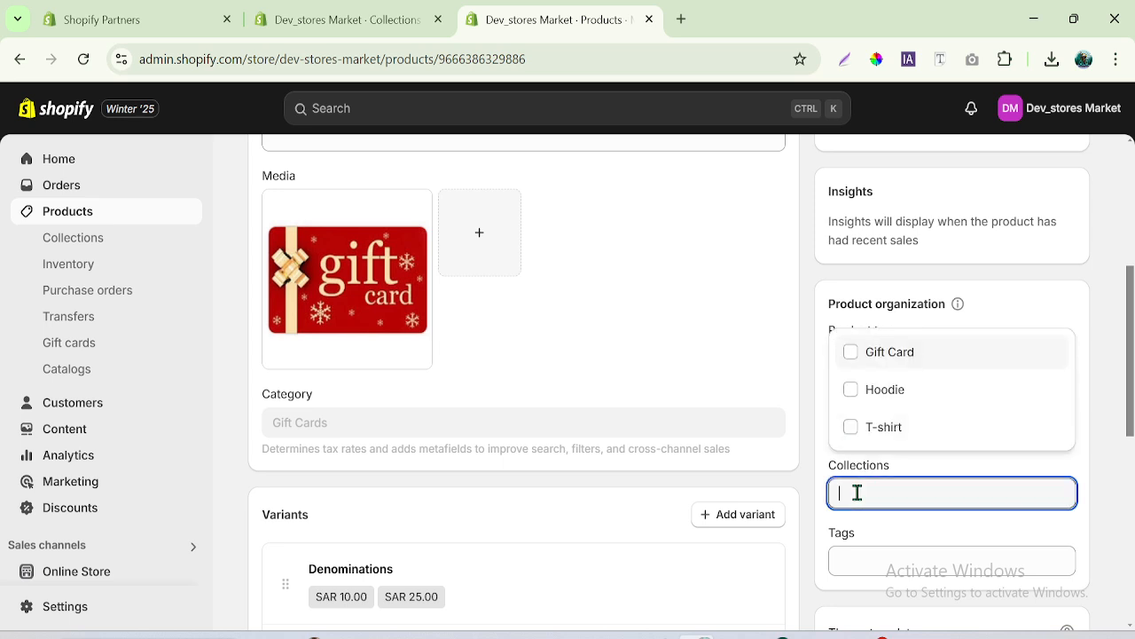
click(854, 354)
click(826, 108)
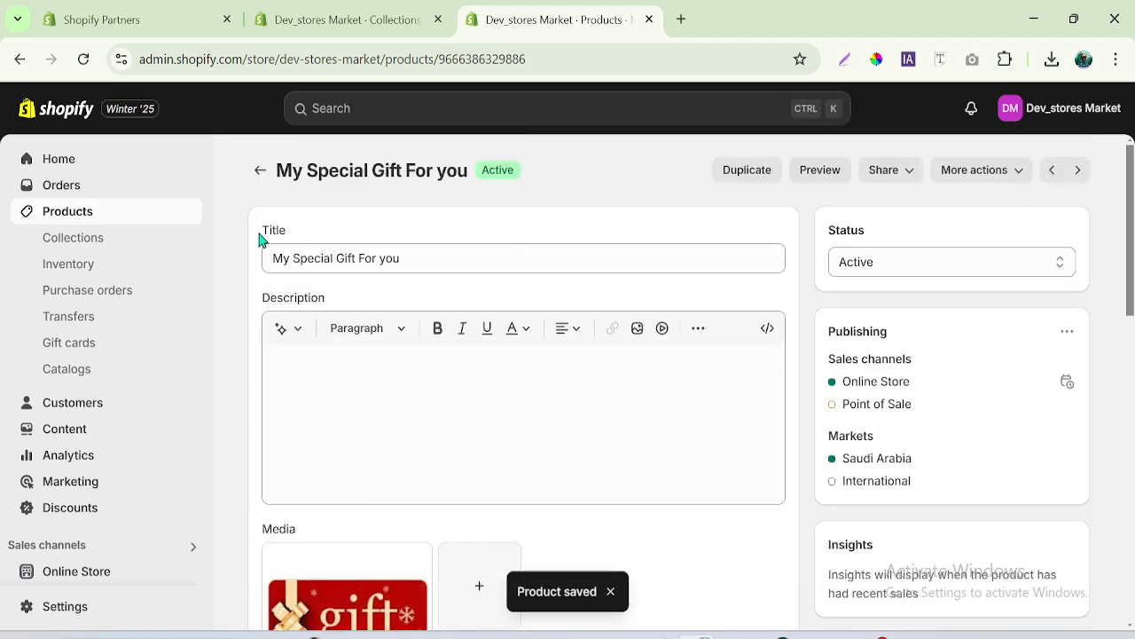
- Assign the Shopify Hoodie for Winter product to the Hoodie collection and save the product
click(259, 171)
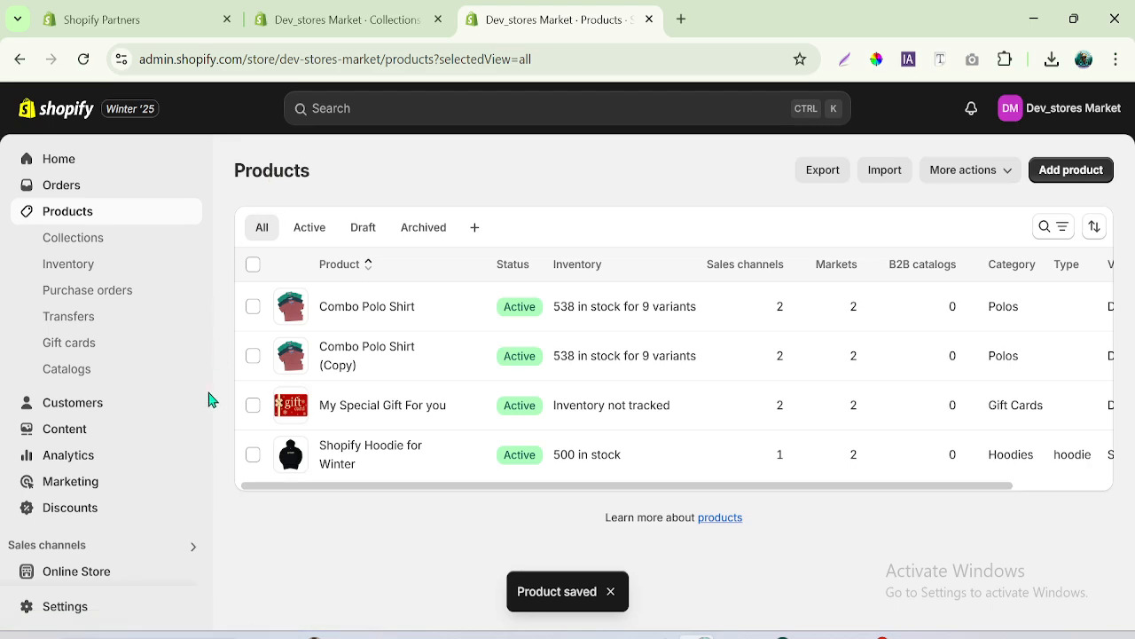
click(347, 461)
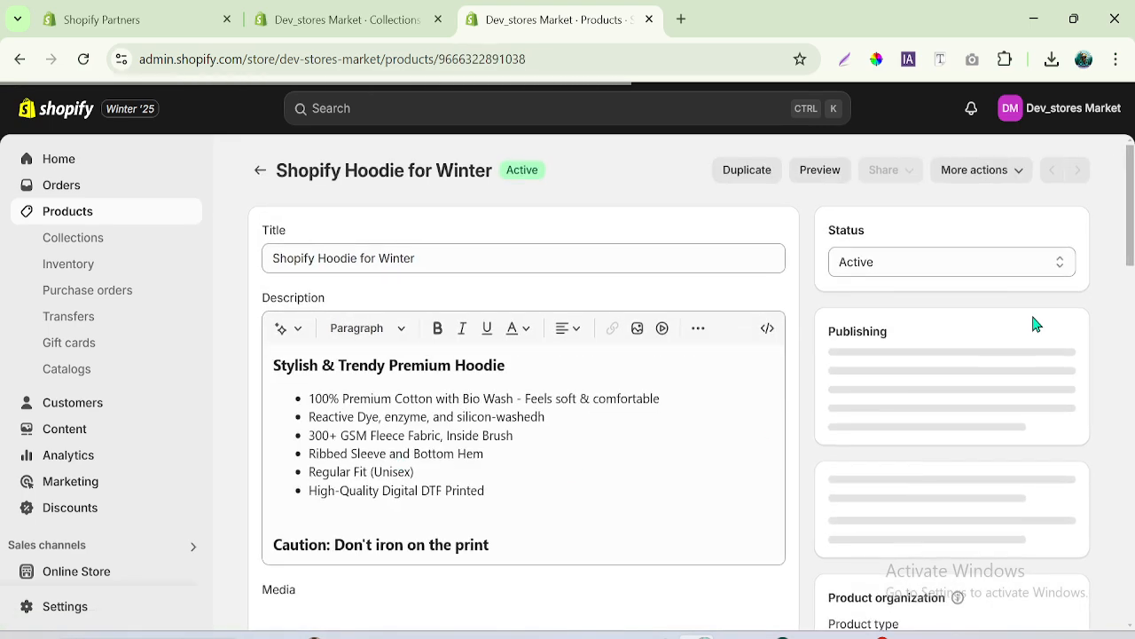
drag(1131, 225, 1131, 326)
click(870, 328)
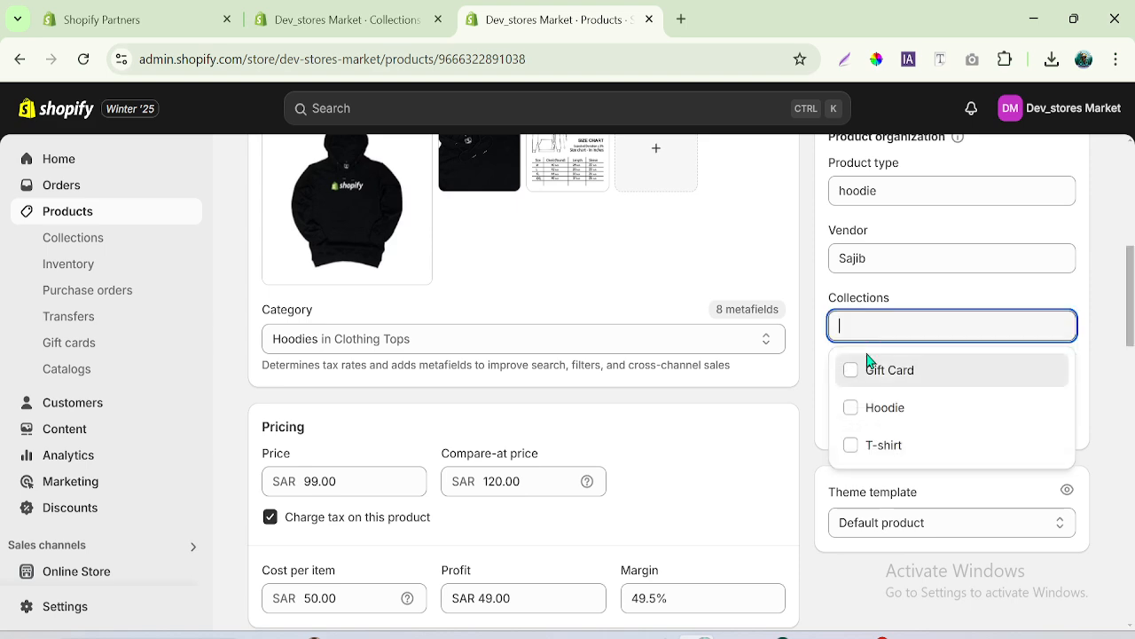
click(851, 408)
click(842, 112)
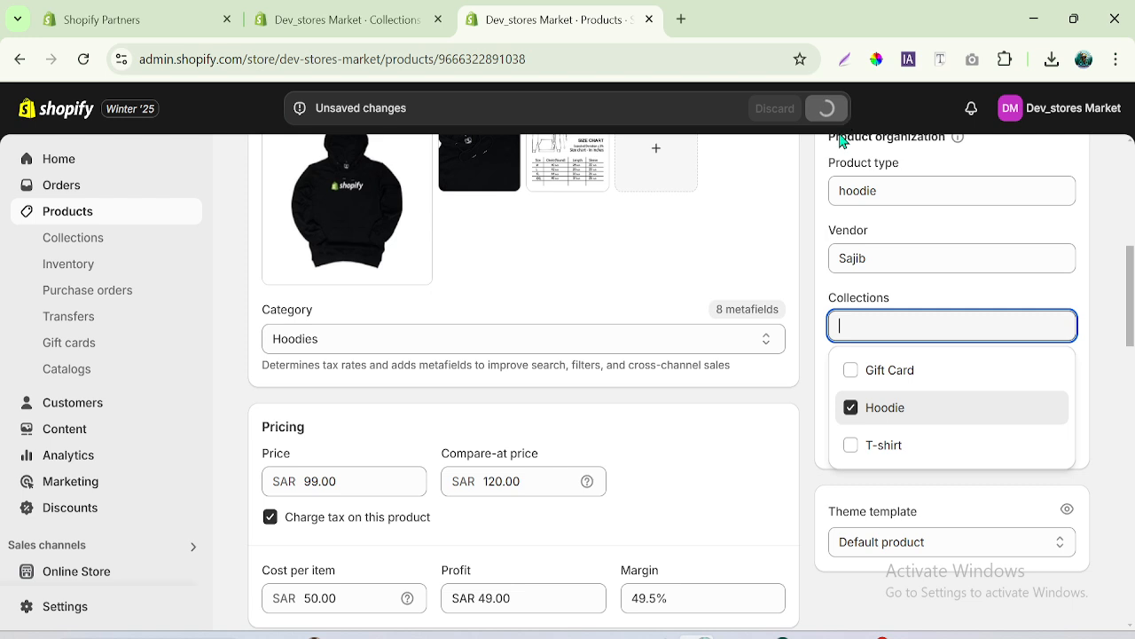
- Reload the collections list in its own browser tab and check which products the T-shirt collection contains
click(330, 14)
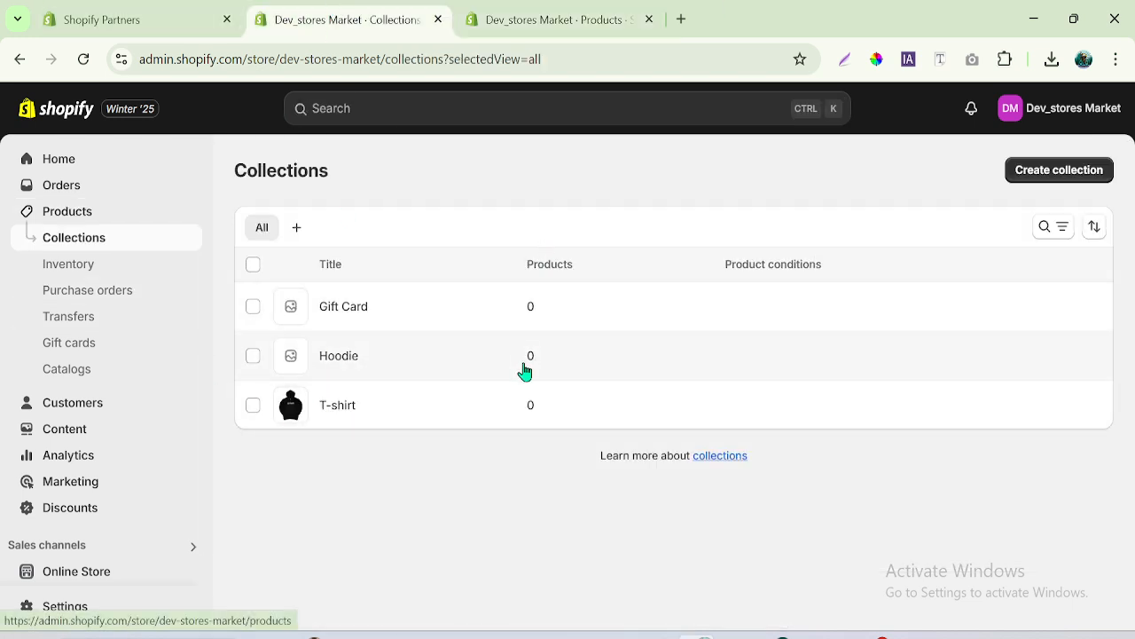
click(84, 58)
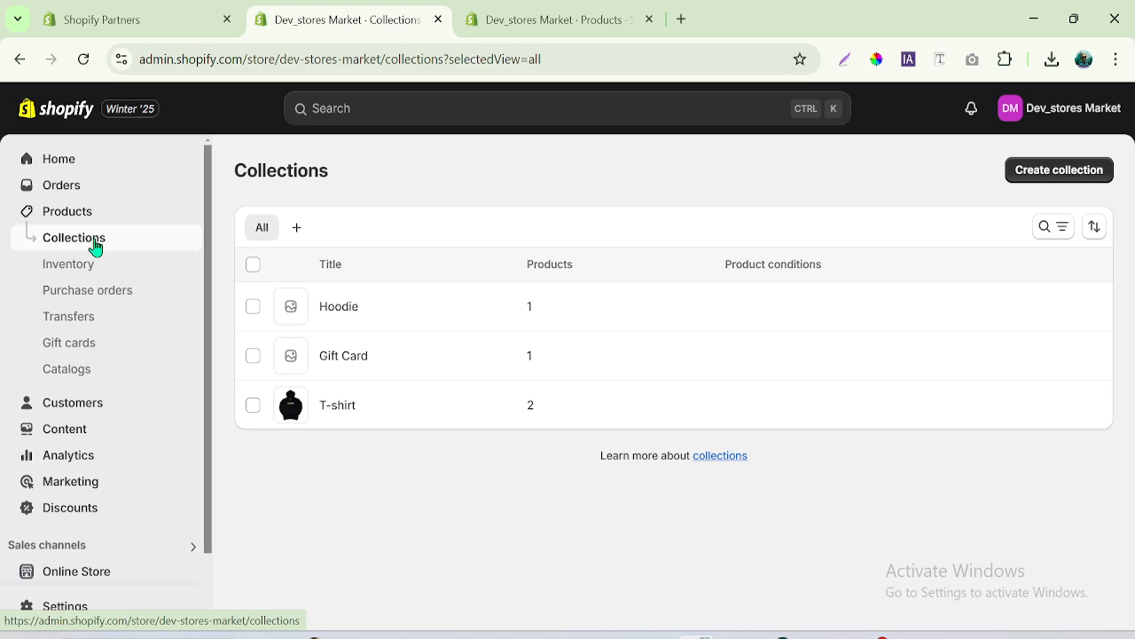
click(338, 406)
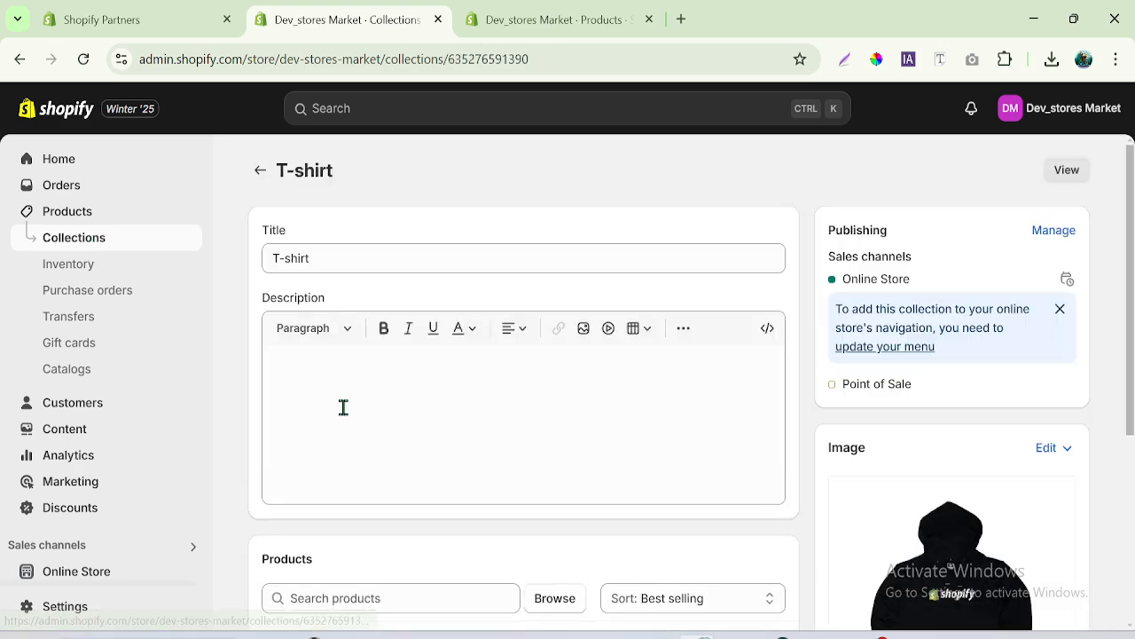
drag(1128, 315, 1131, 524)
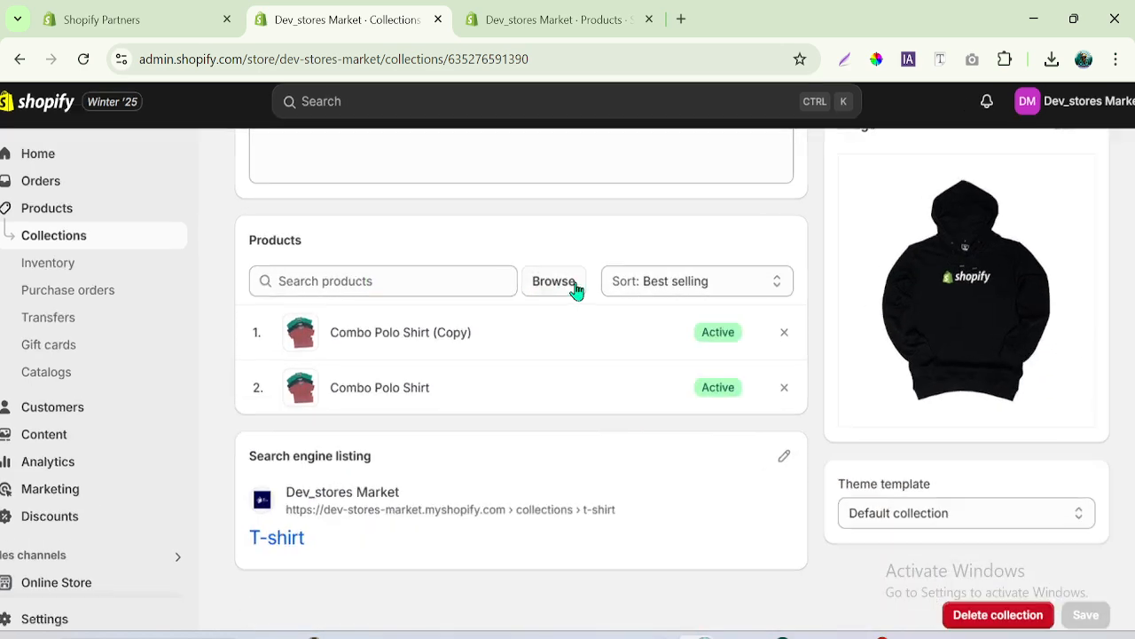
scroll(639, 307, up, 2)
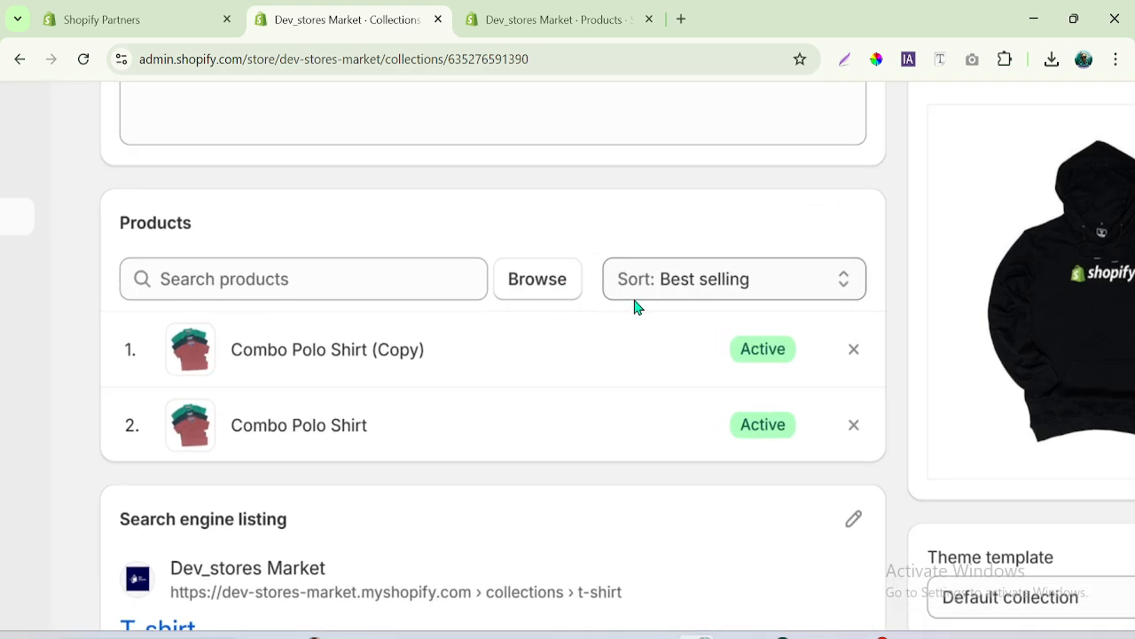
- Try selecting My Special Gift For you and Shopify Hoodie for Winter in the T-shirt collection's product picker, and clear both selections again
click(543, 280)
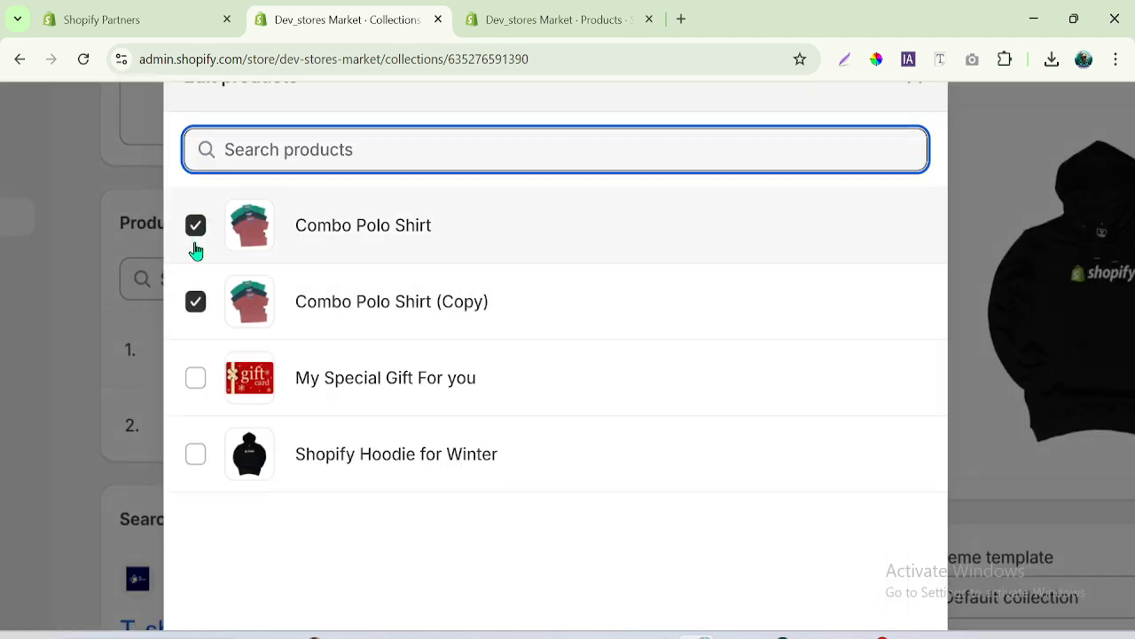
click(195, 454)
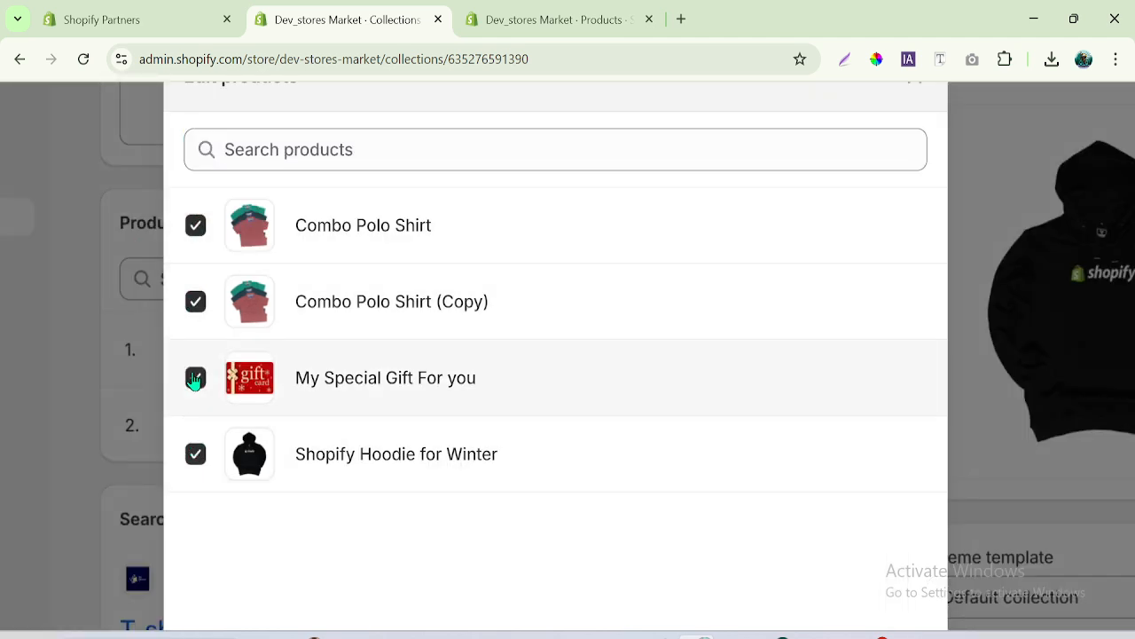
click(195, 454)
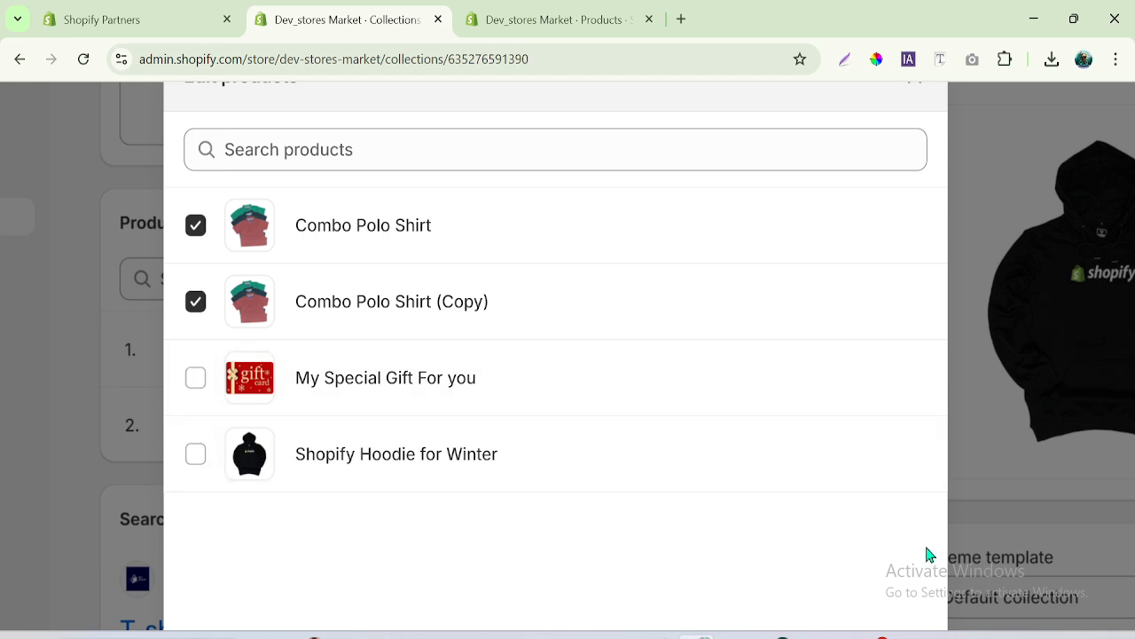
scroll(985, 373, down, 2)
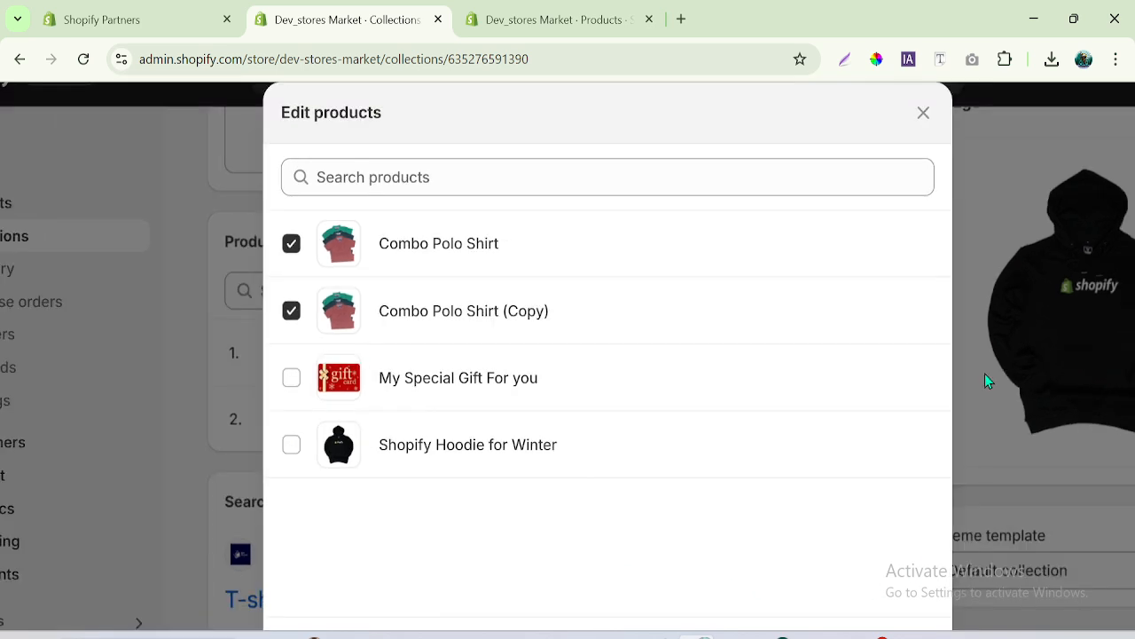
scroll(985, 373, down, 2)
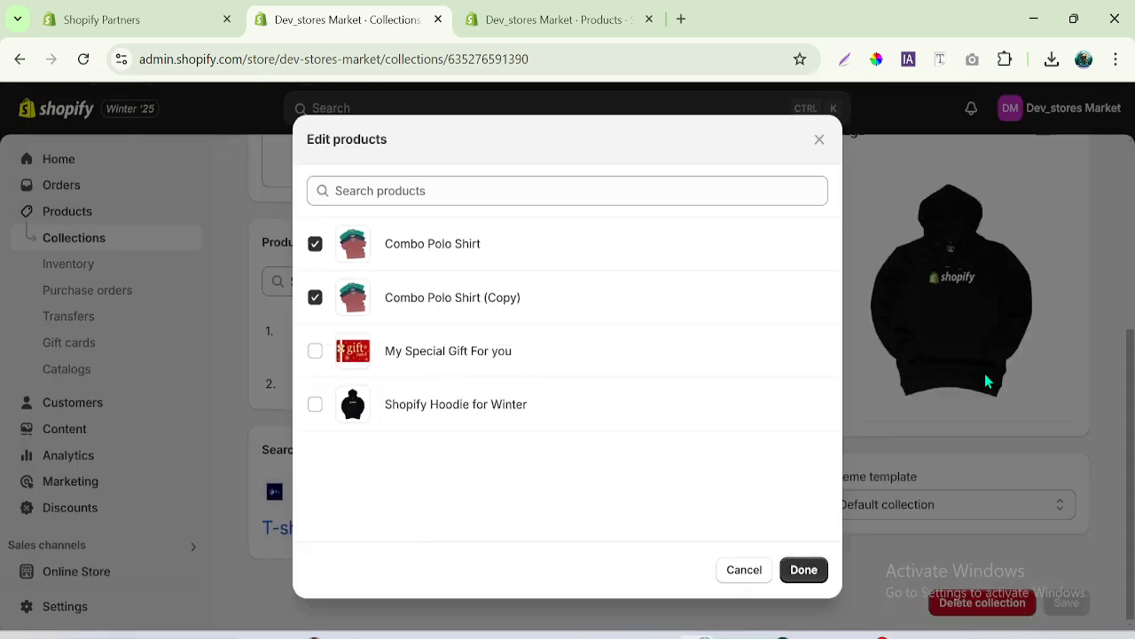
click(807, 573)
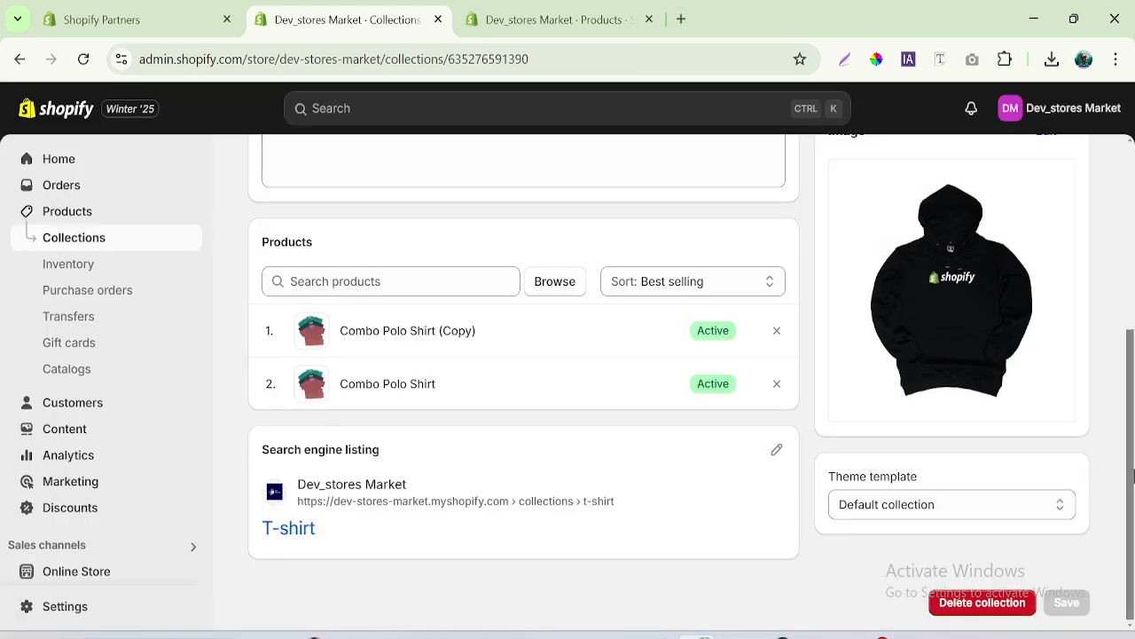
- Return to the collections list, open the Hoodie collection and examine the sort options for its products
drag(1133, 476, 1133, 290)
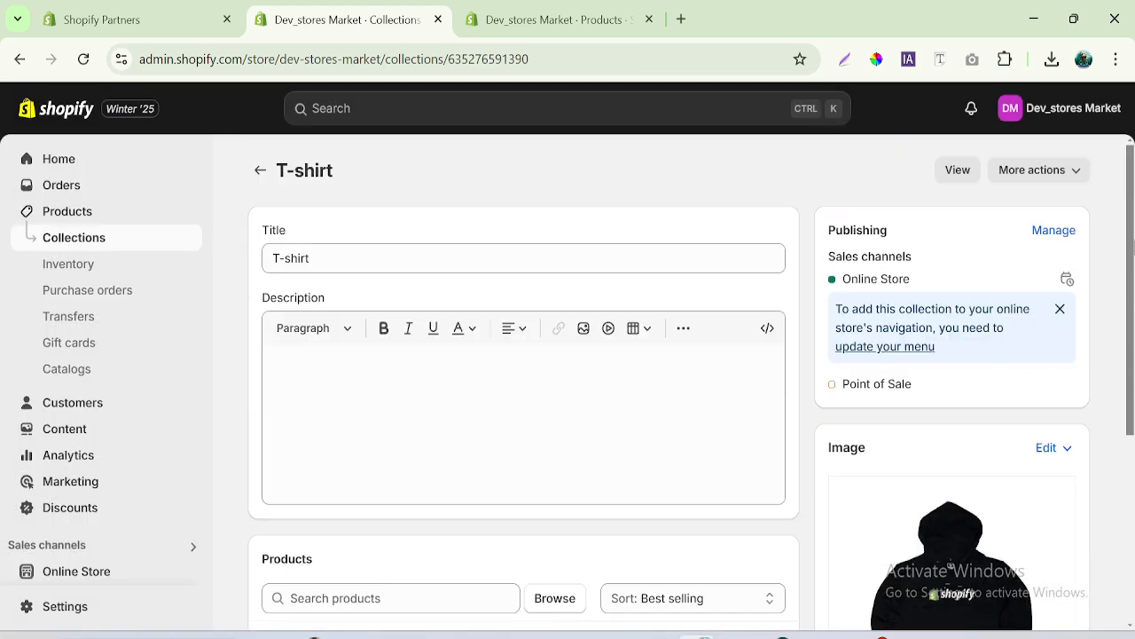
click(260, 171)
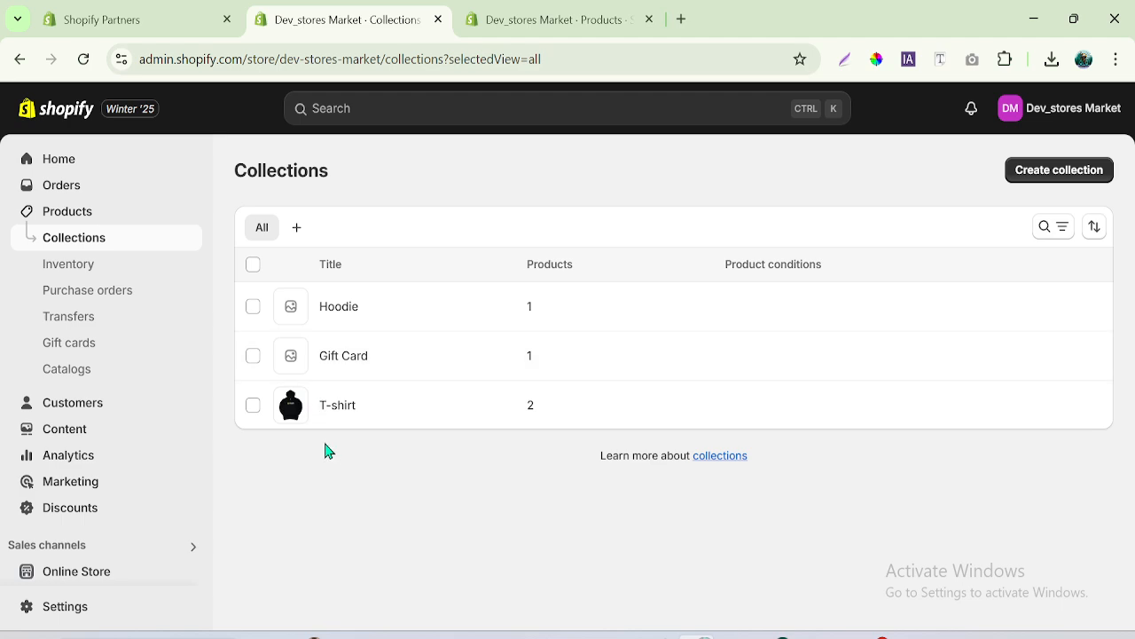
click(339, 319)
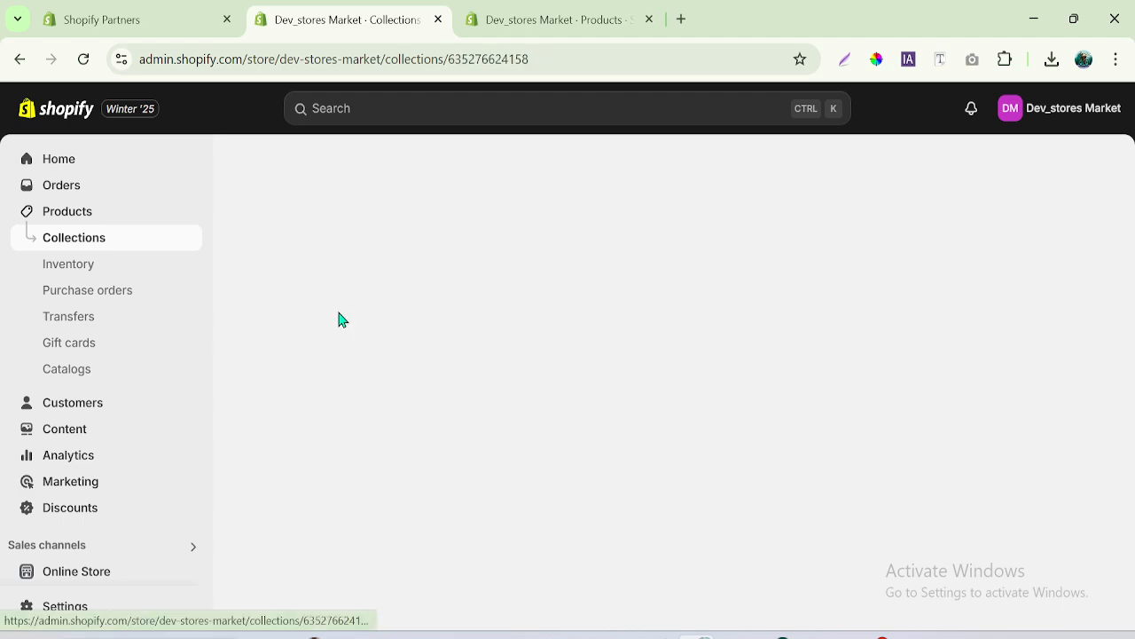
drag(1132, 243, 1133, 422)
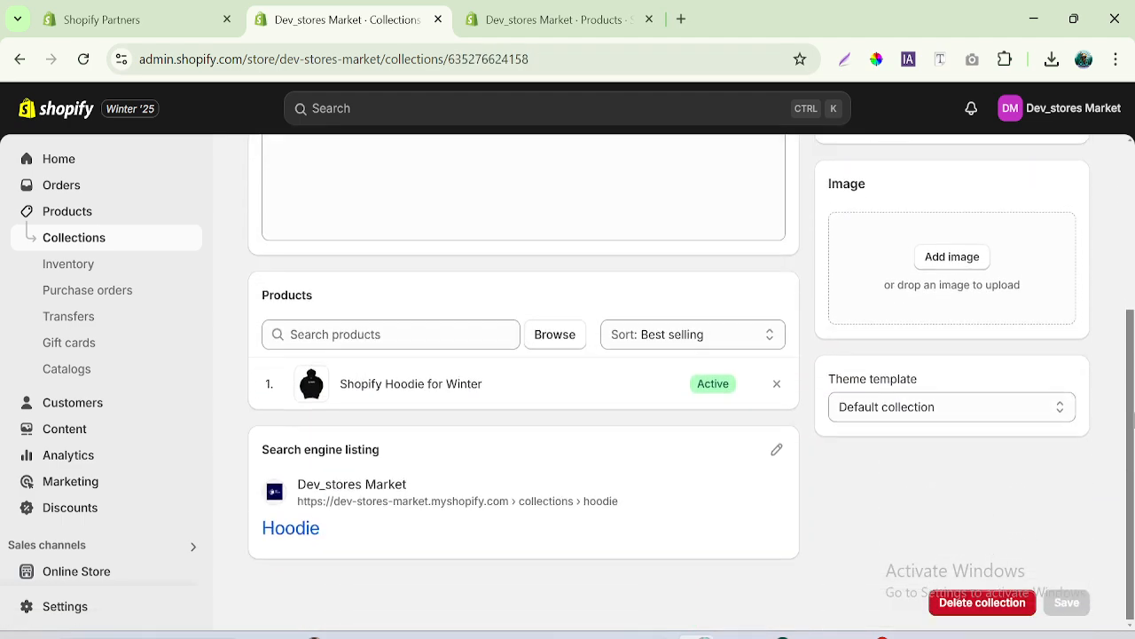
click(700, 340)
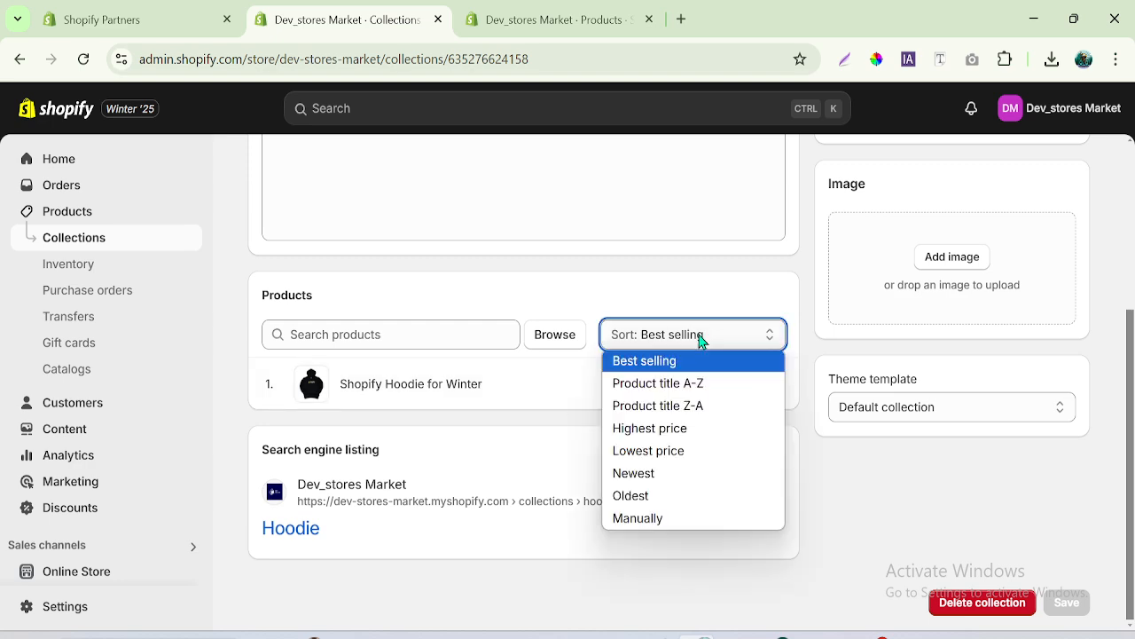
click(710, 342)
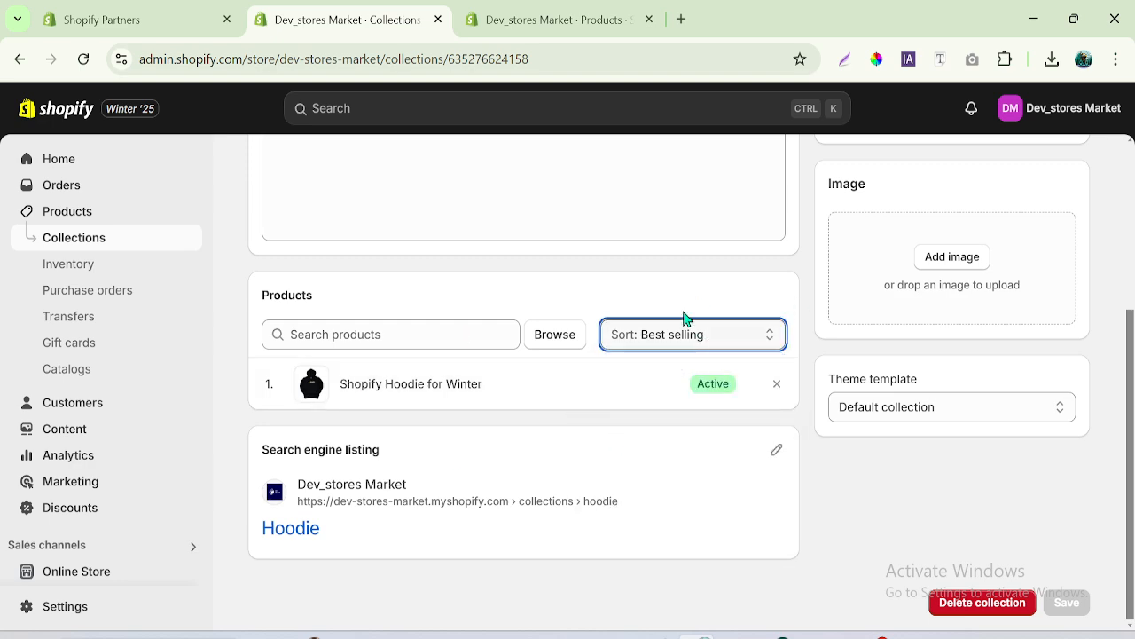
click(691, 341)
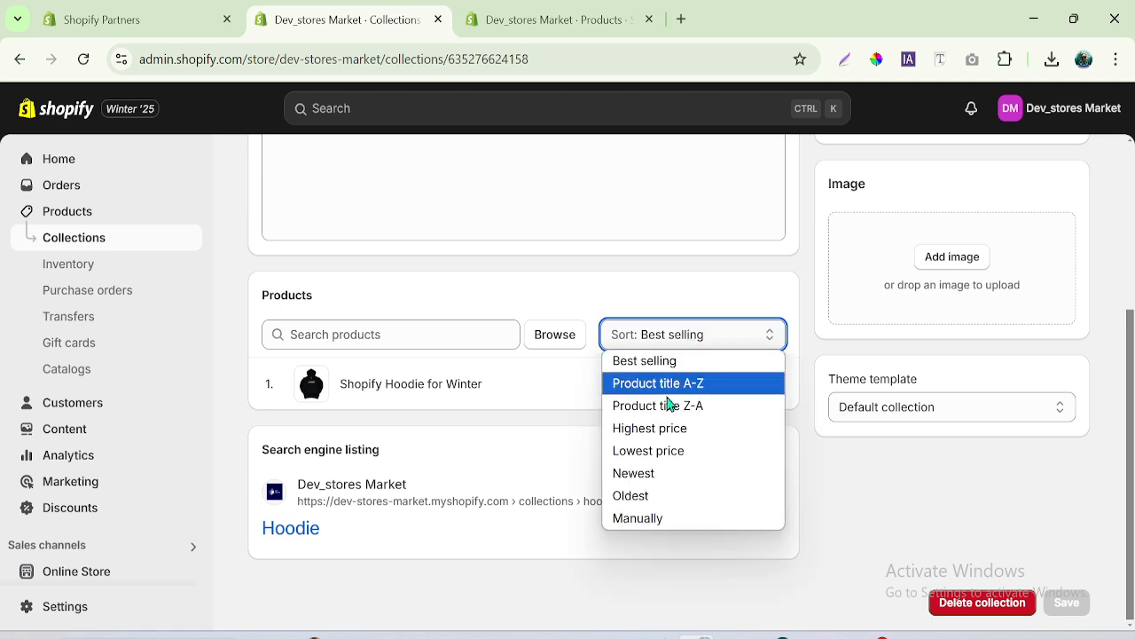
- Check the Hoodie collection's product picker without changing the selection, and review its sort options once more
click(397, 334)
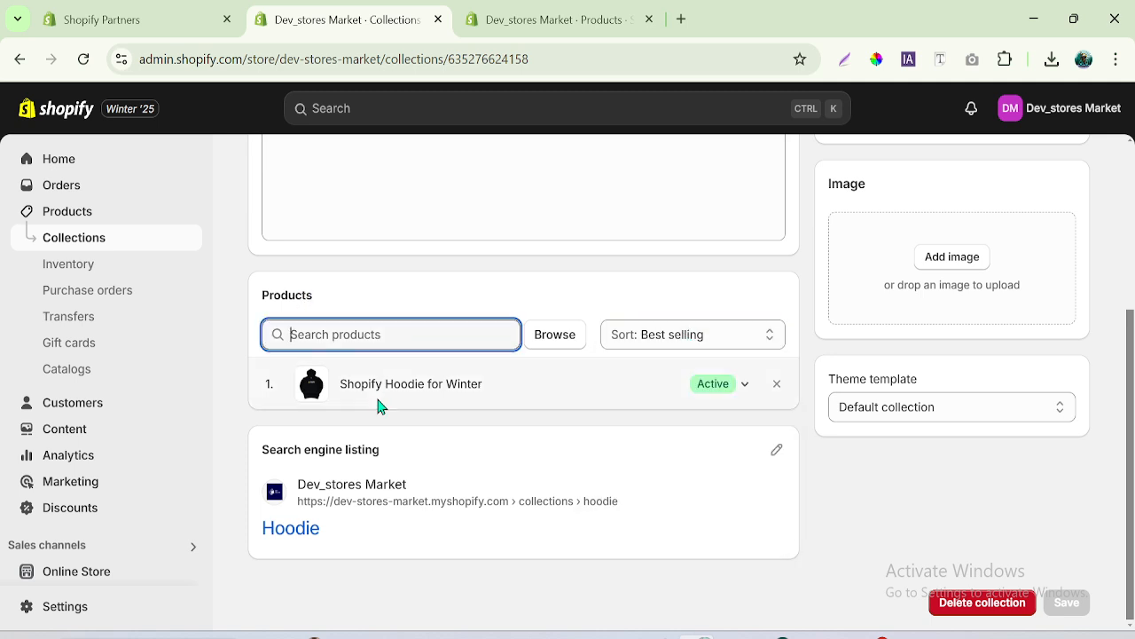
click(489, 340)
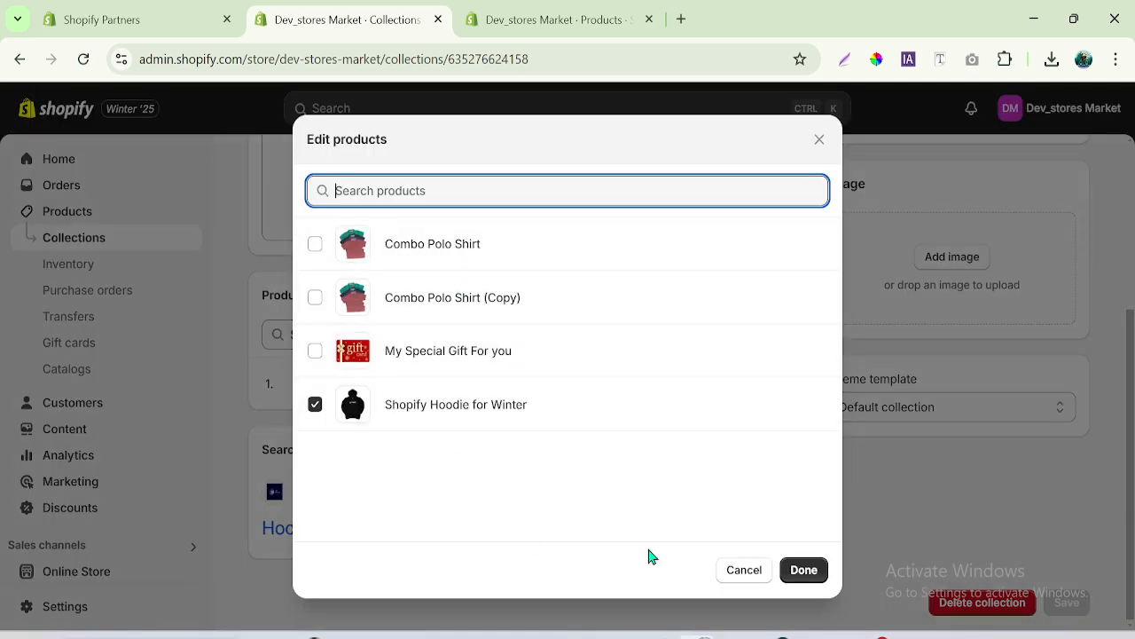
click(746, 572)
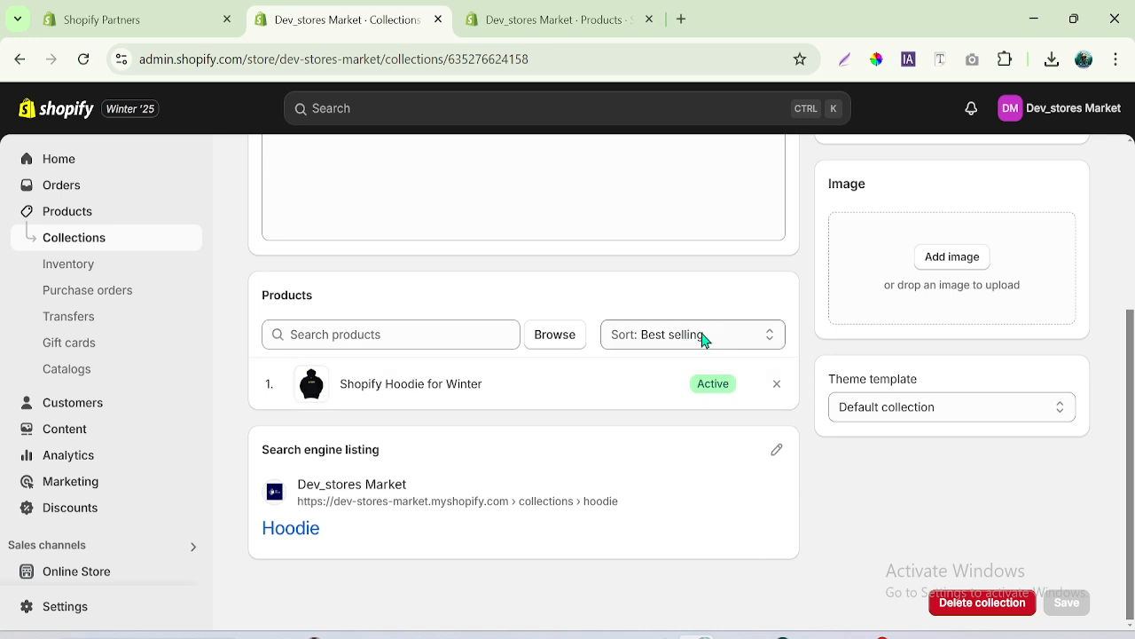
click(703, 342)
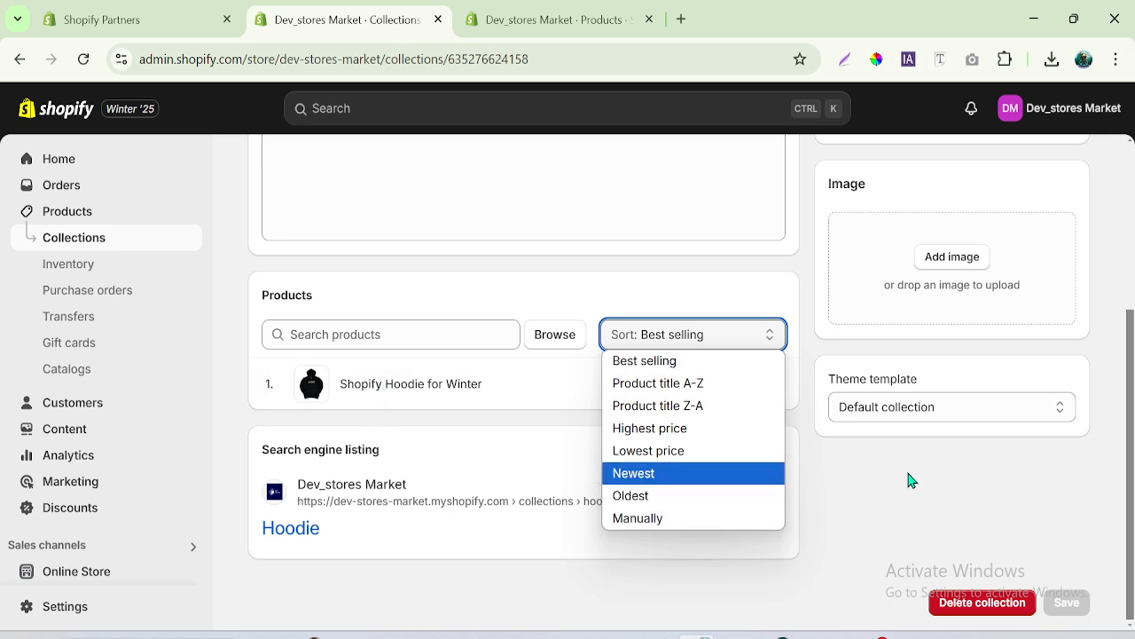
click(865, 477)
- Start a new collection titled "Best Collection", set its type to Smart and open the field choices of its first condition
drag(1131, 467, 1128, 288)
click(263, 177)
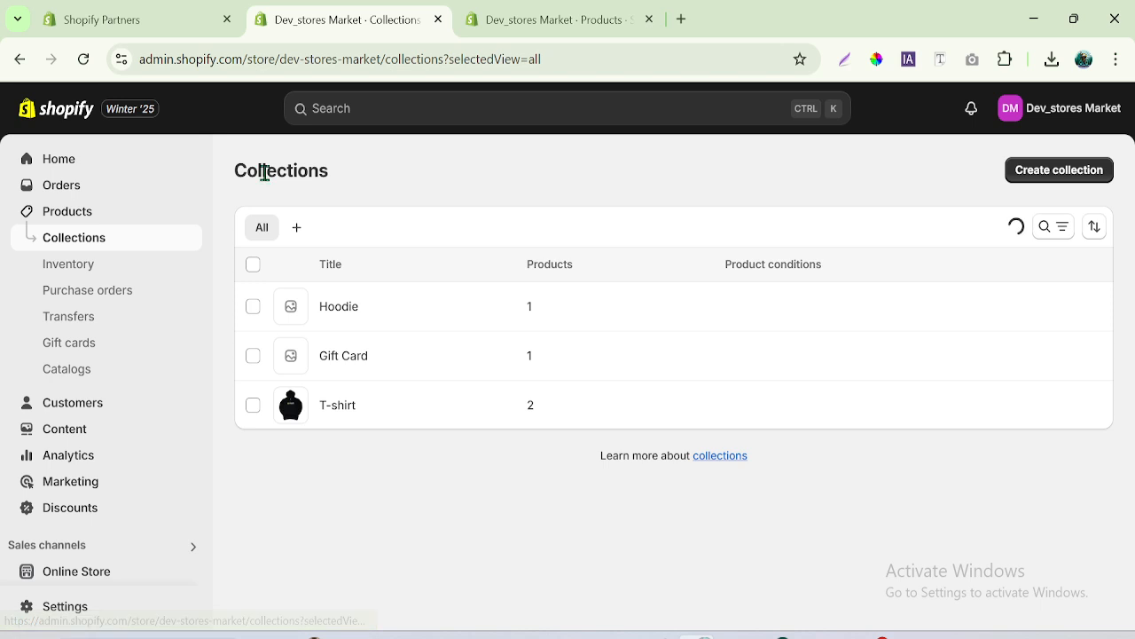
click(1052, 172)
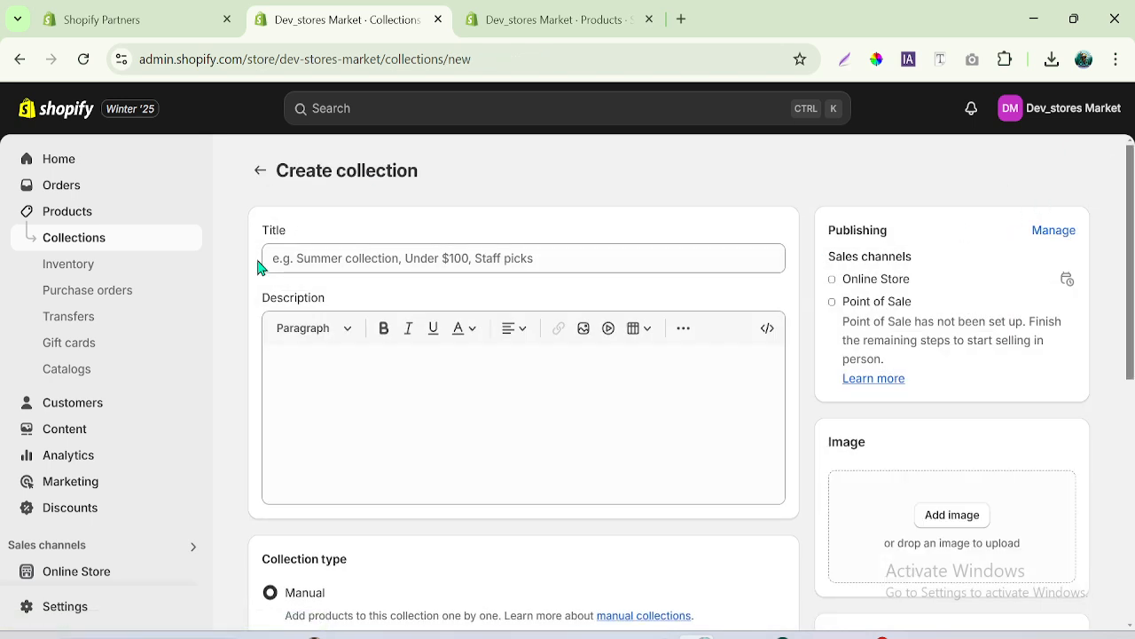
click(320, 266)
text(Best Collection)
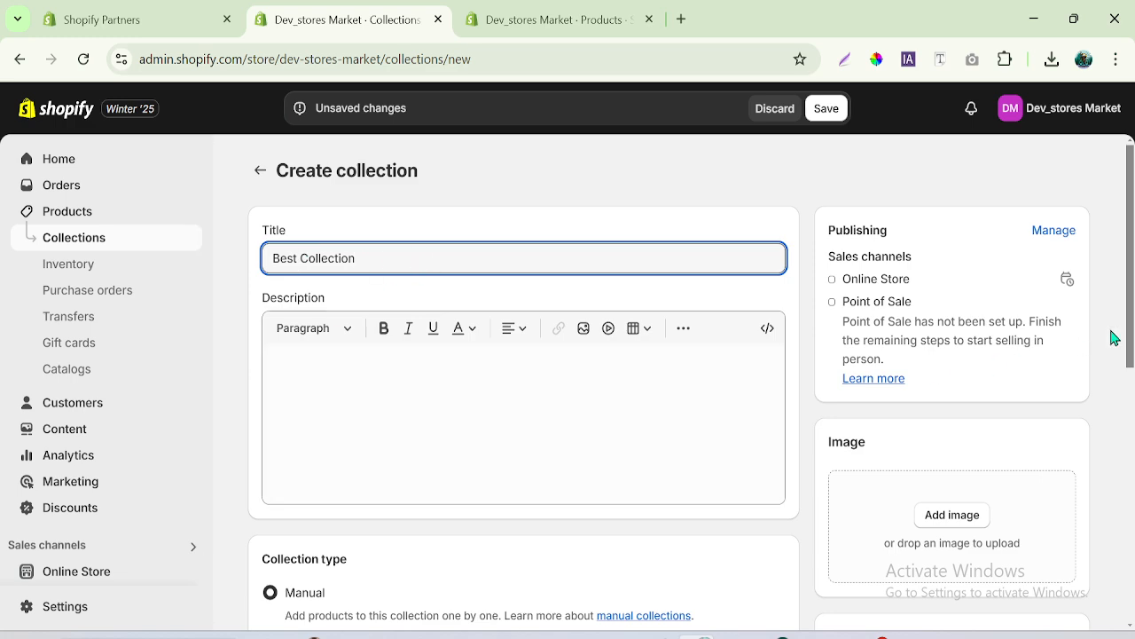
scroll(601, 414, down, 3)
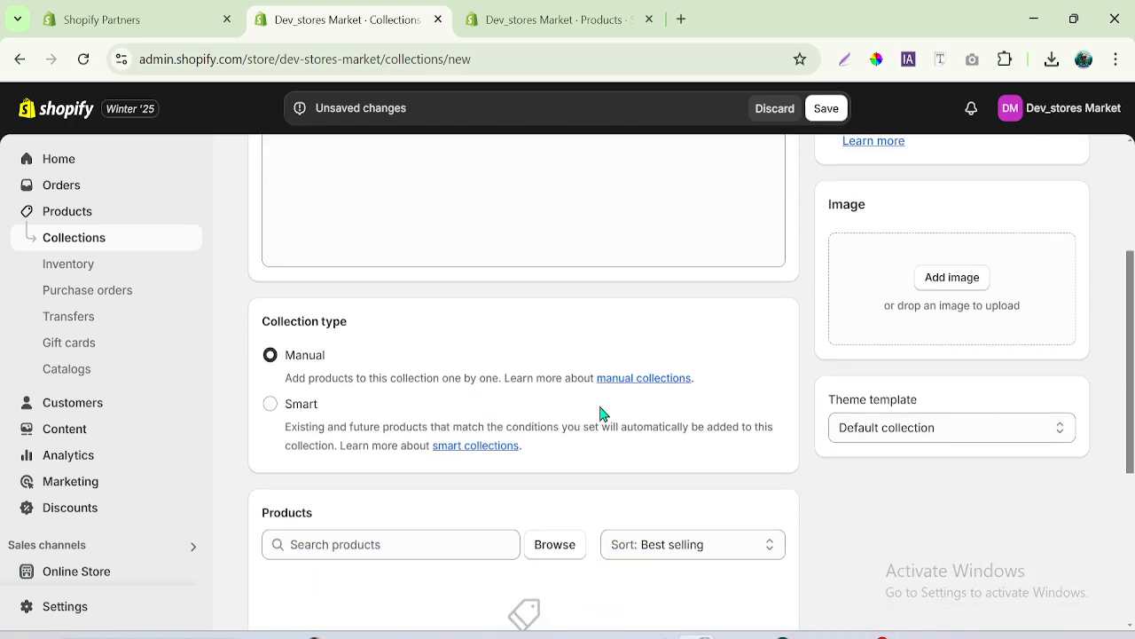
click(271, 408)
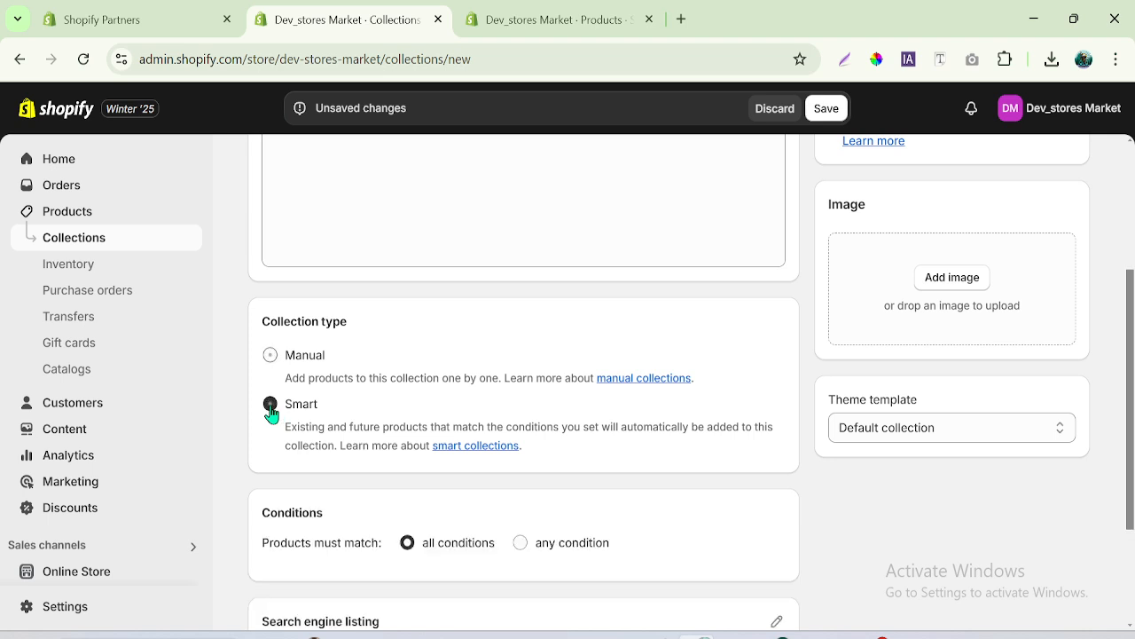
scroll(1130, 419, down, 2)
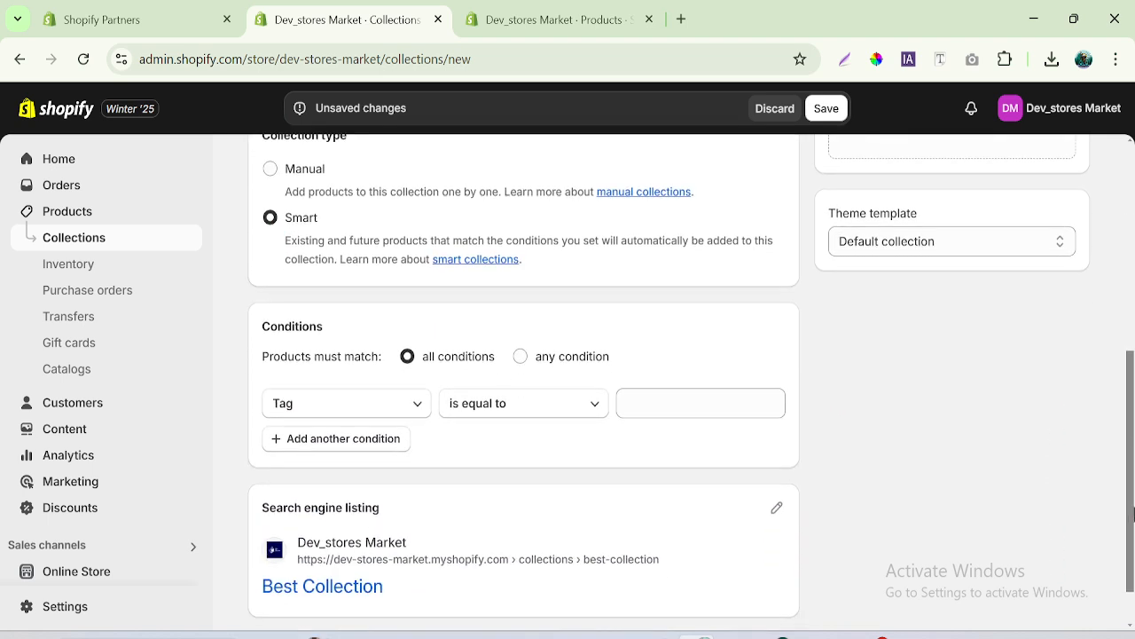
click(346, 396)
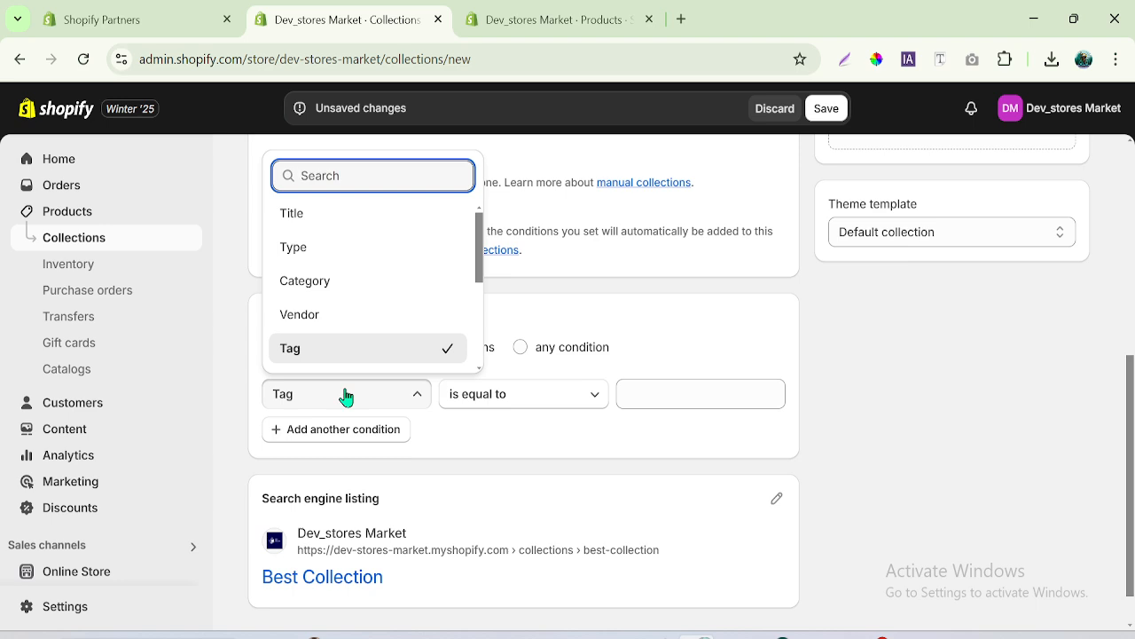
- Switch to the product's browser tab, check the Shopify Hoodie for Winter's collection and tags, and return to the product list
click(568, 19)
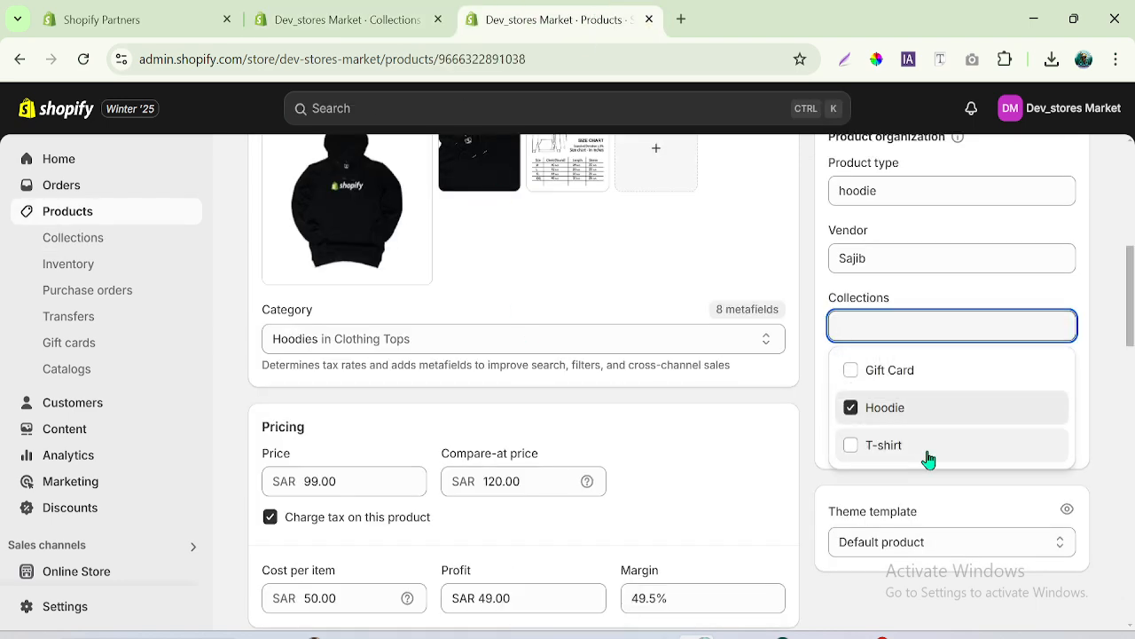
click(1108, 332)
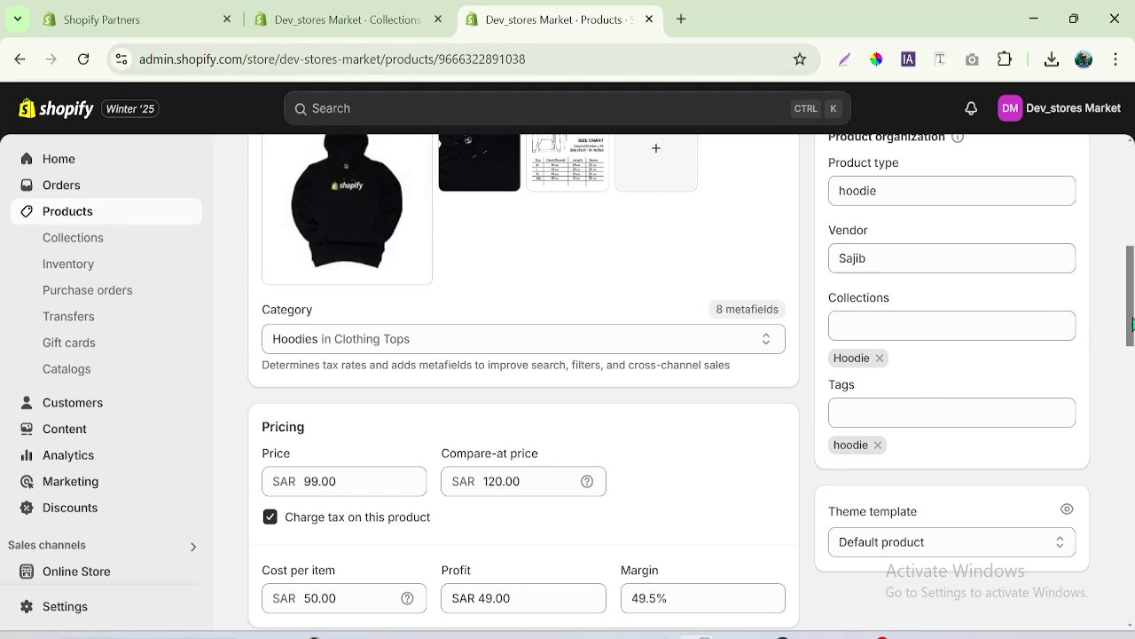
scroll(467, 203, up, 5)
click(261, 173)
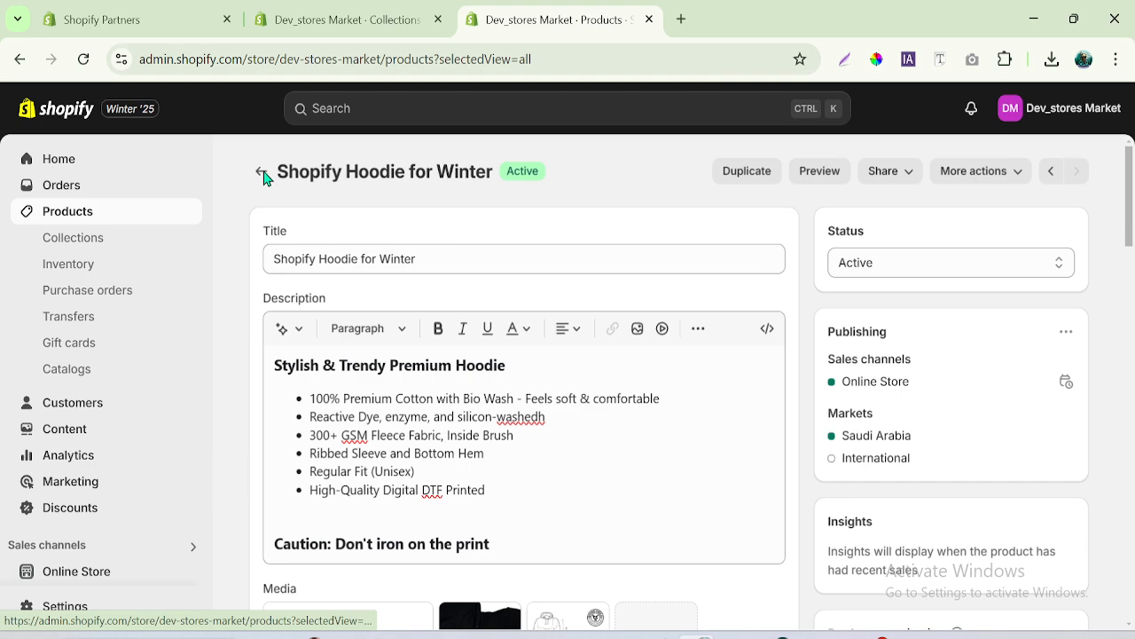
- Open the Combo Polo Shirt product, add the hoodie tag to it and go back to the new collection's browser tab
click(348, 307)
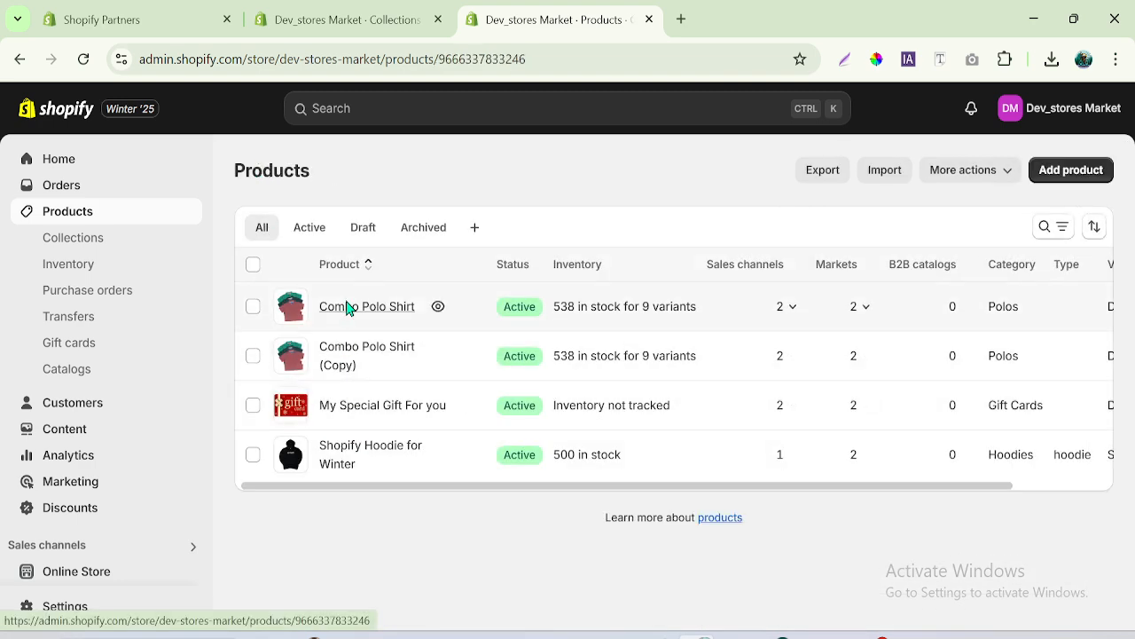
scroll(523, 381, down, 10)
scroll(523, 381, up, 3)
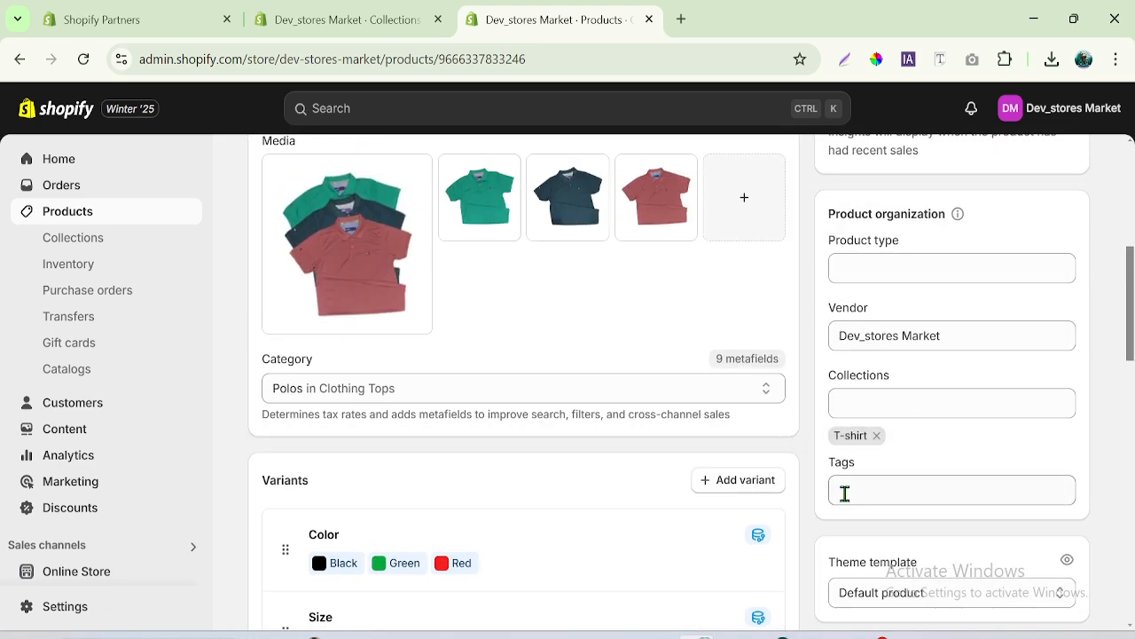
click(846, 493)
click(865, 534)
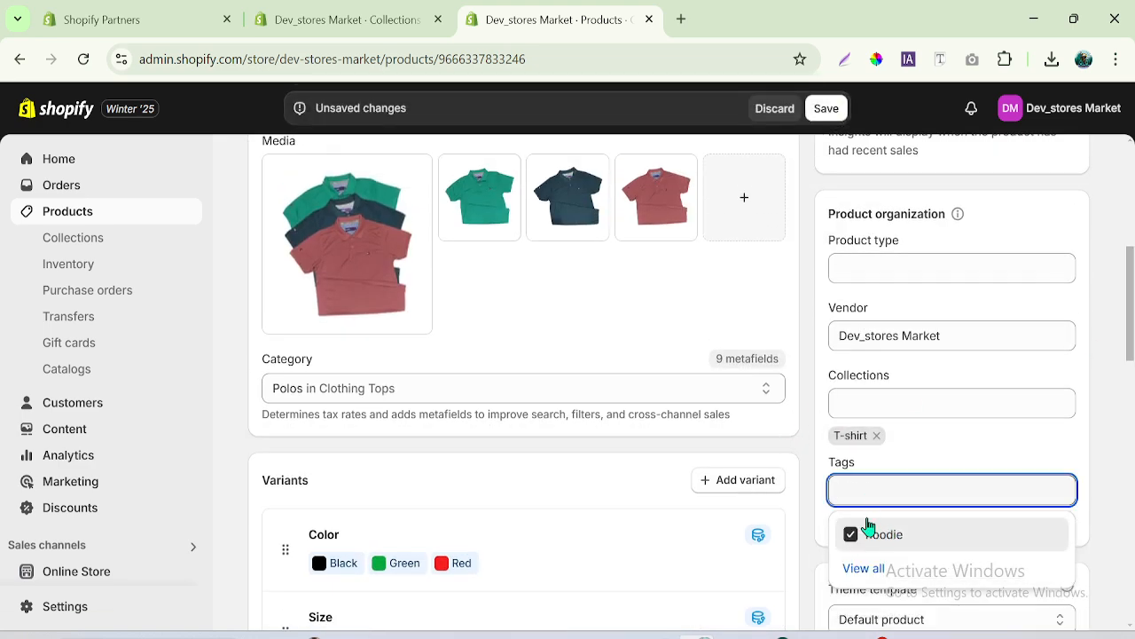
click(404, 9)
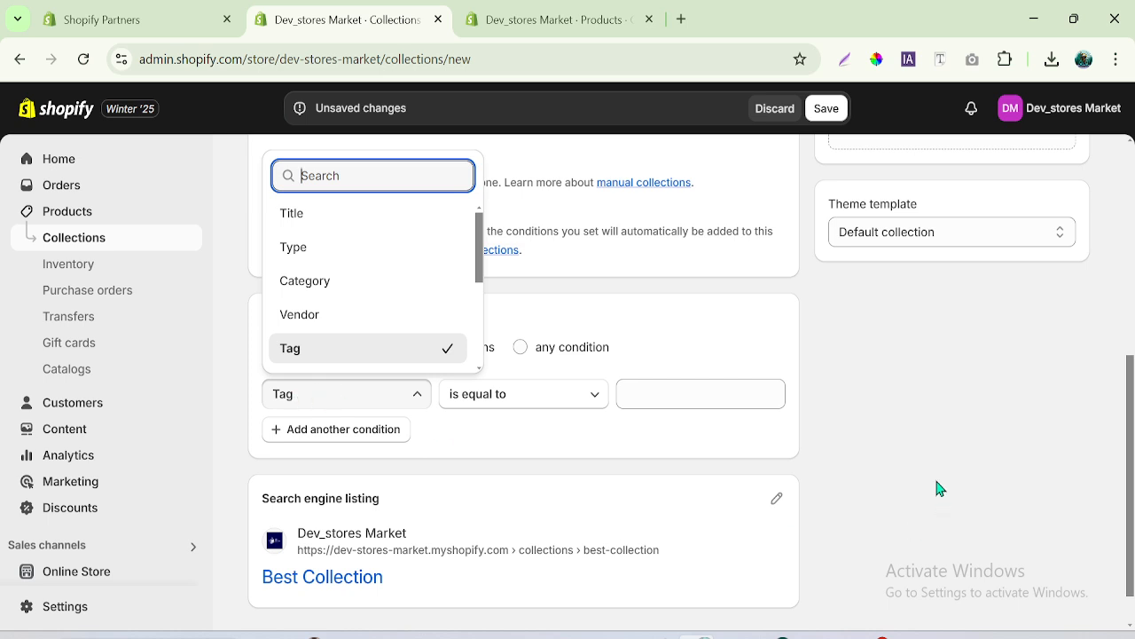
- Set the smart collection's condition to Title contains, with products required to match all conditions
click(908, 459)
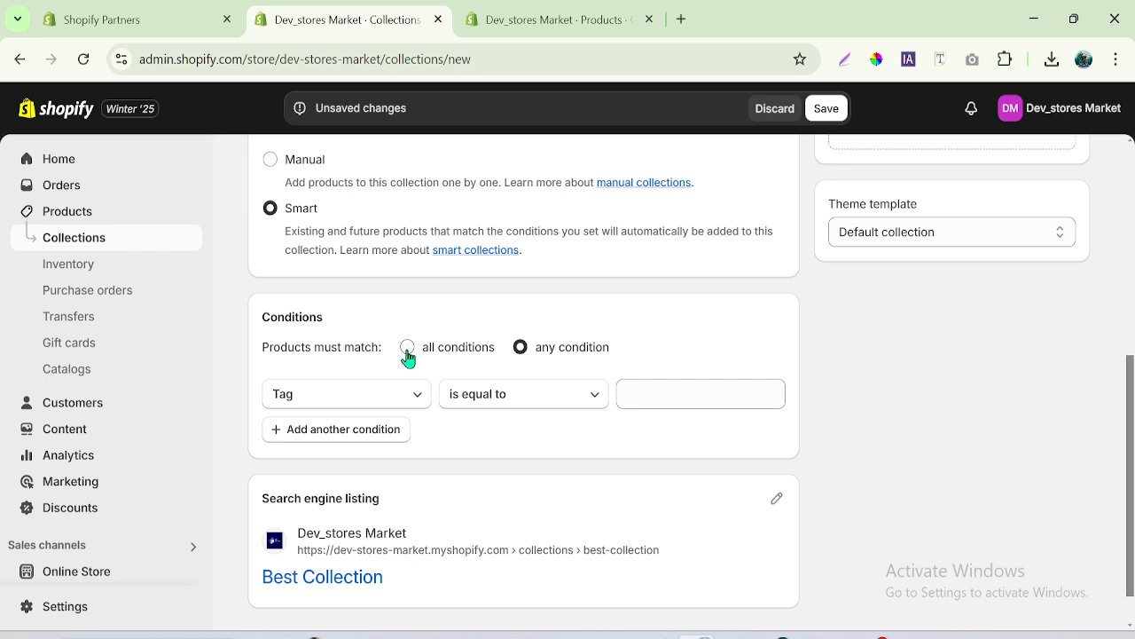
click(383, 399)
click(309, 218)
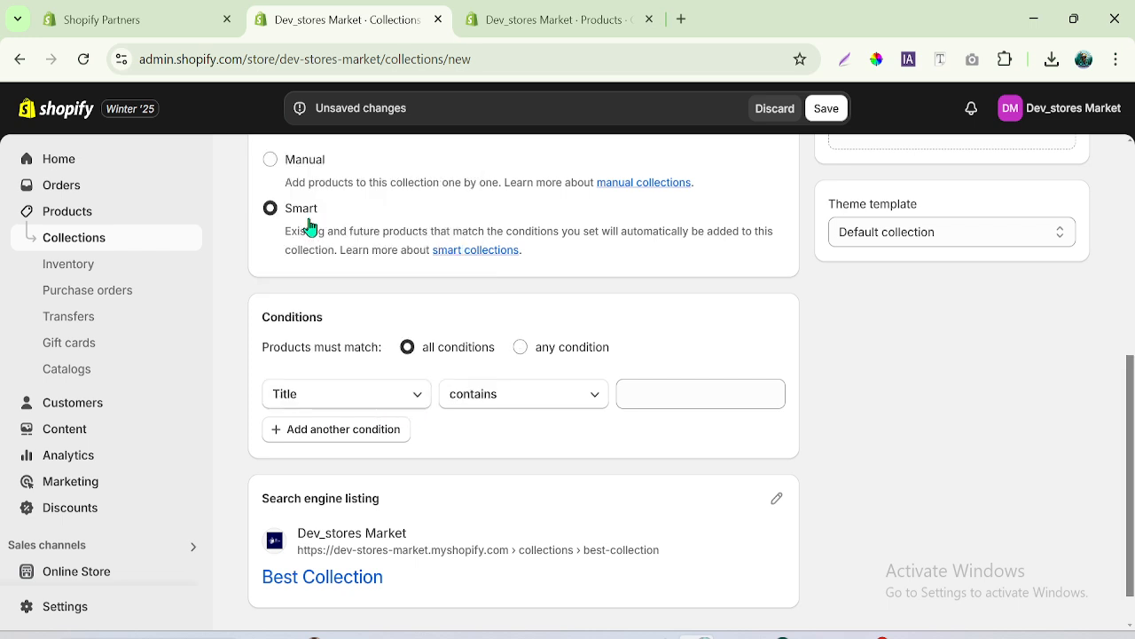
click(628, 402)
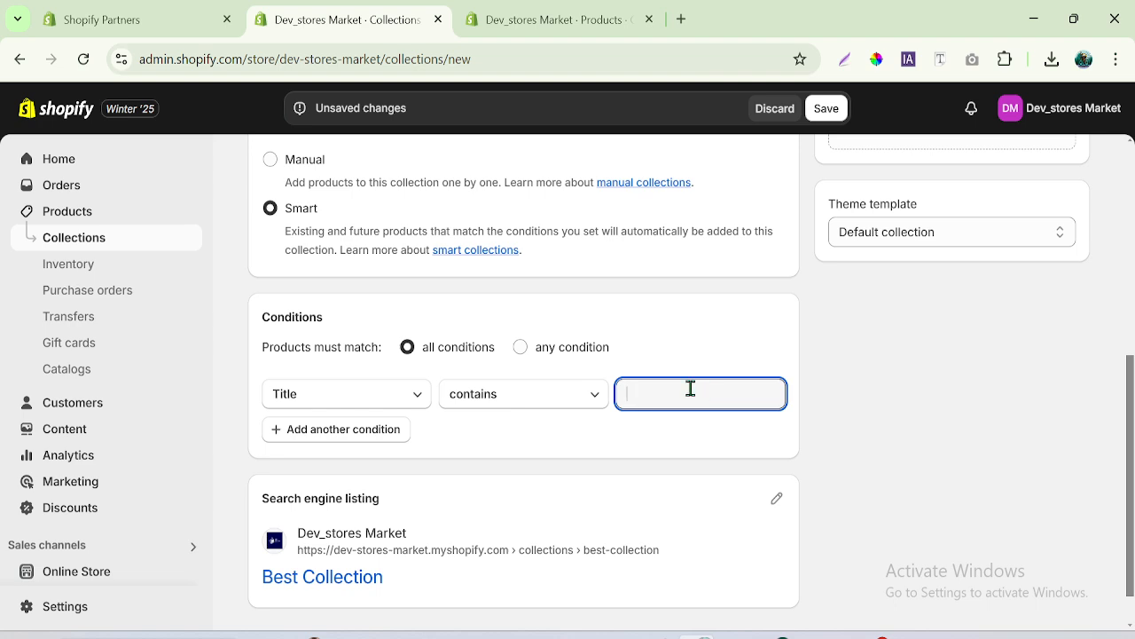
- Set the smart collection's condition to Price is greater than SAR 1
click(414, 398)
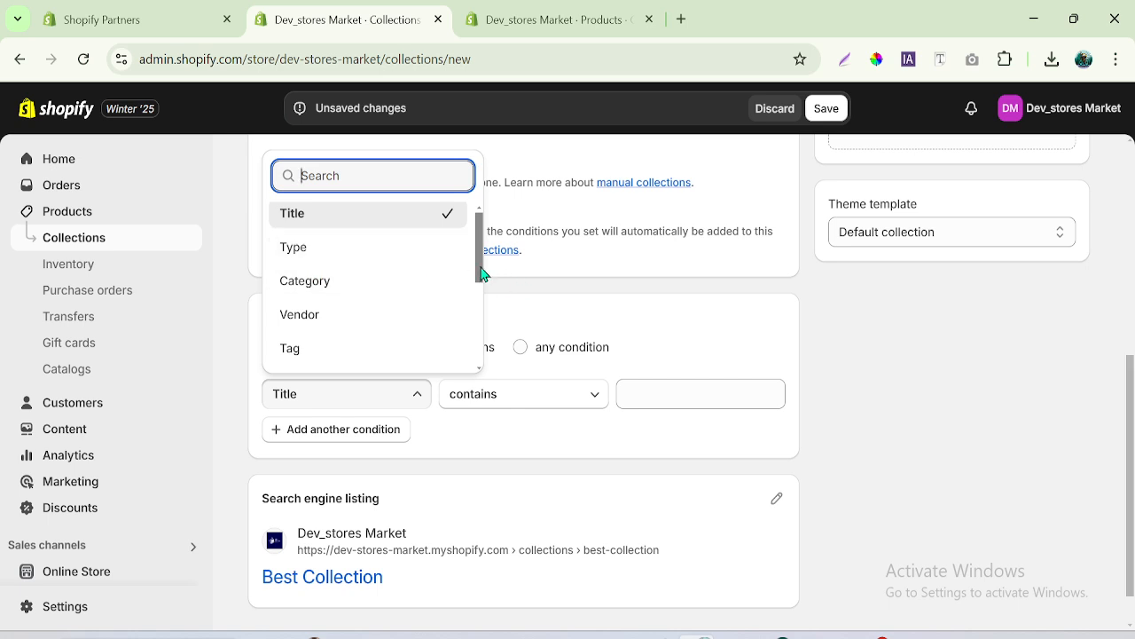
drag(480, 271, 484, 312)
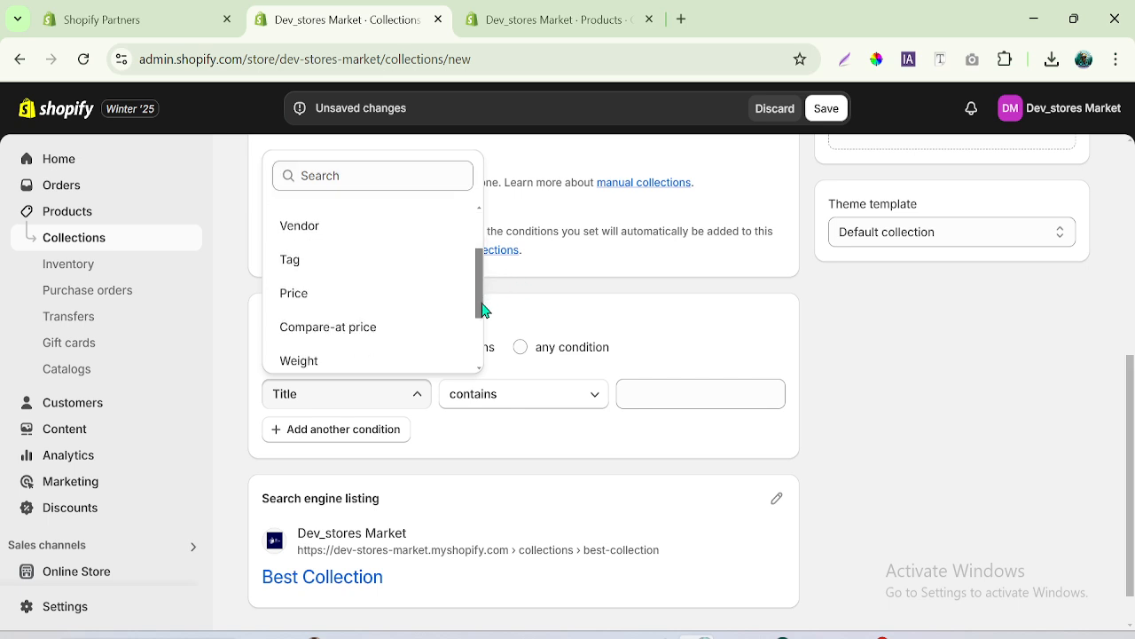
click(338, 295)
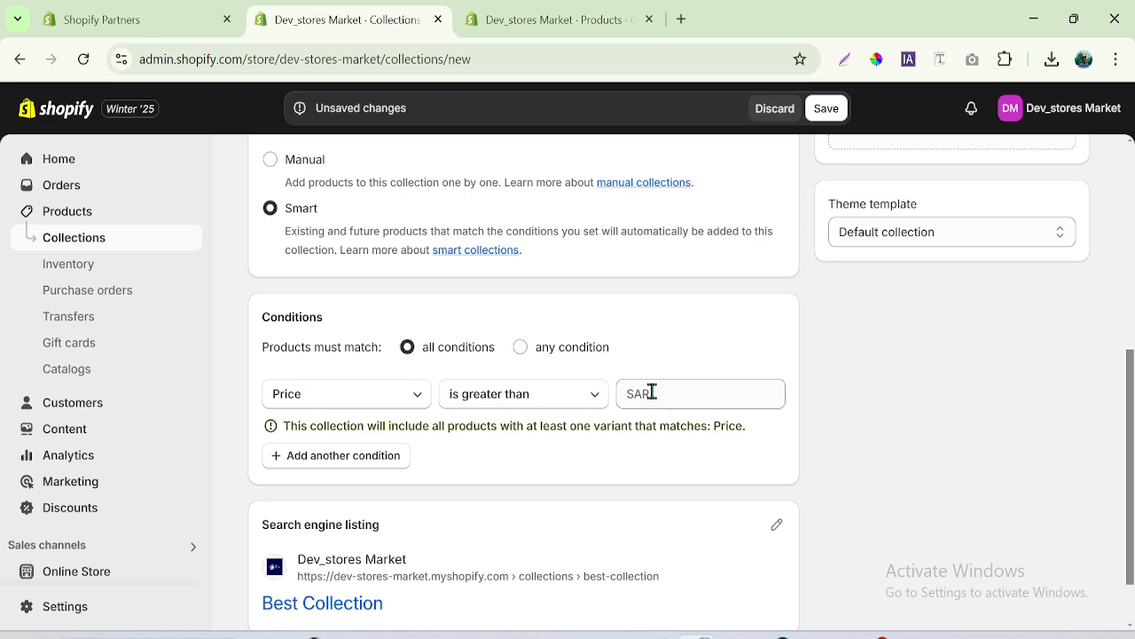
click(585, 397)
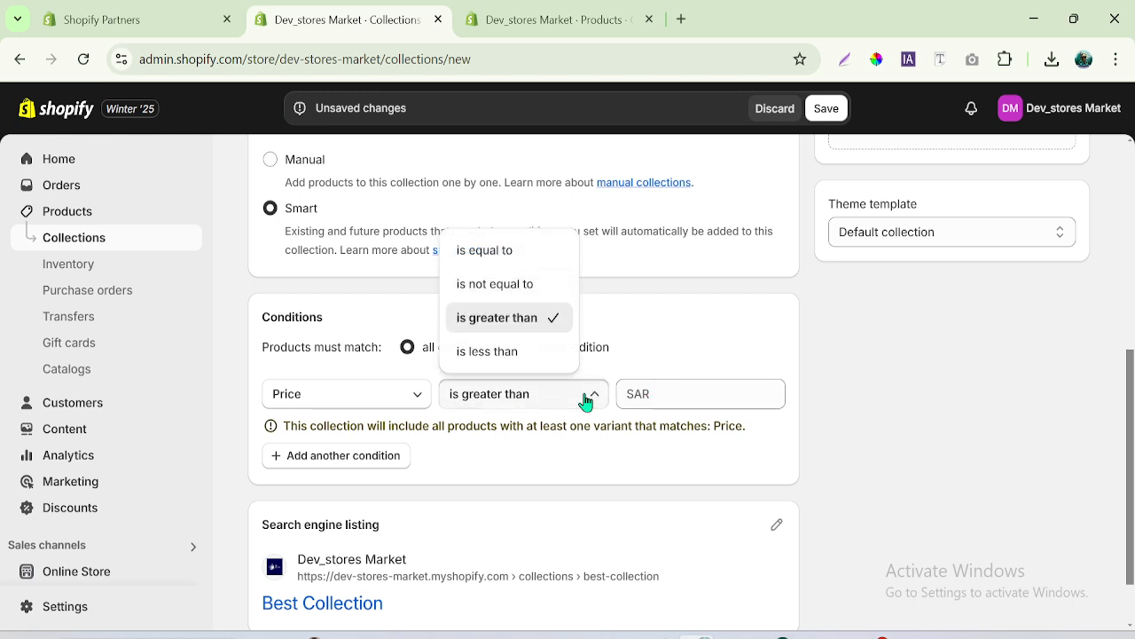
click(629, 393)
click(686, 394)
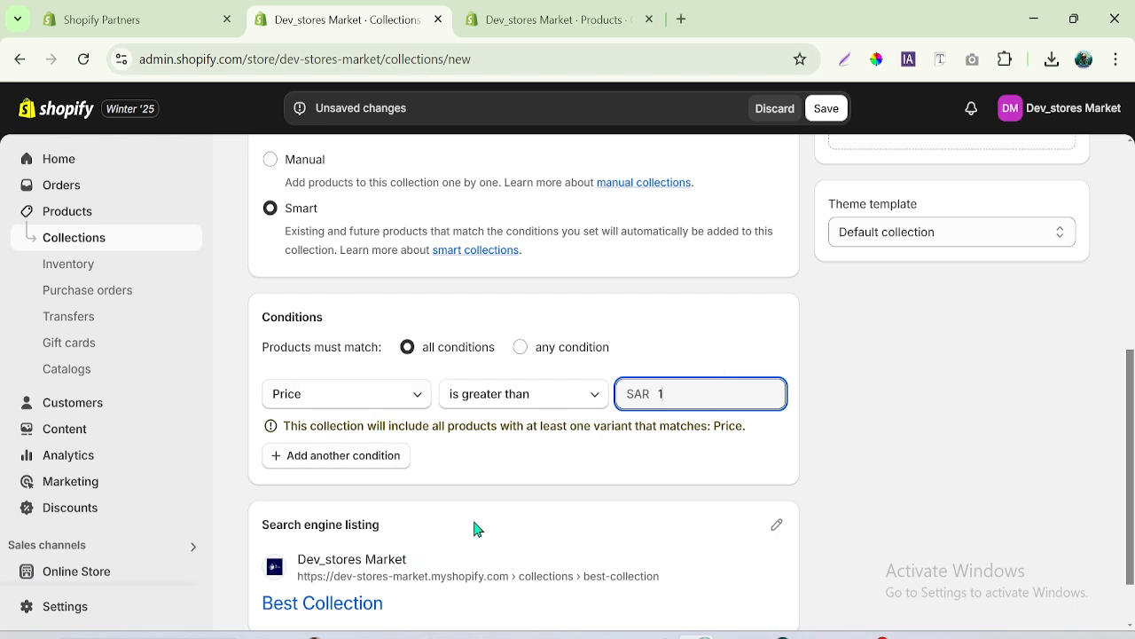
click(410, 394)
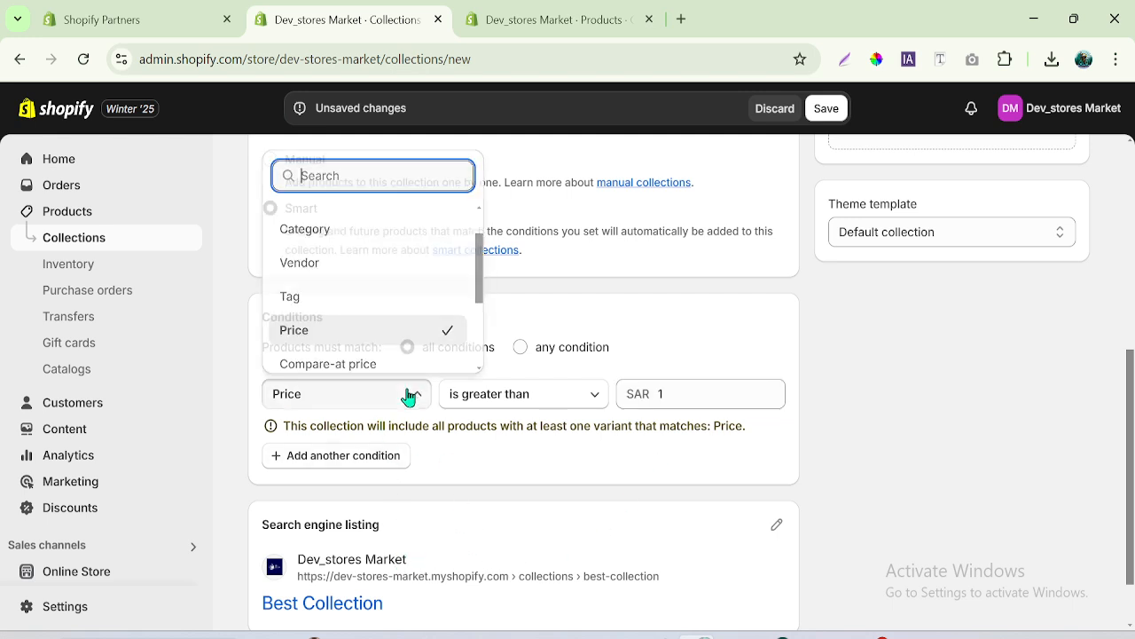
click(408, 394)
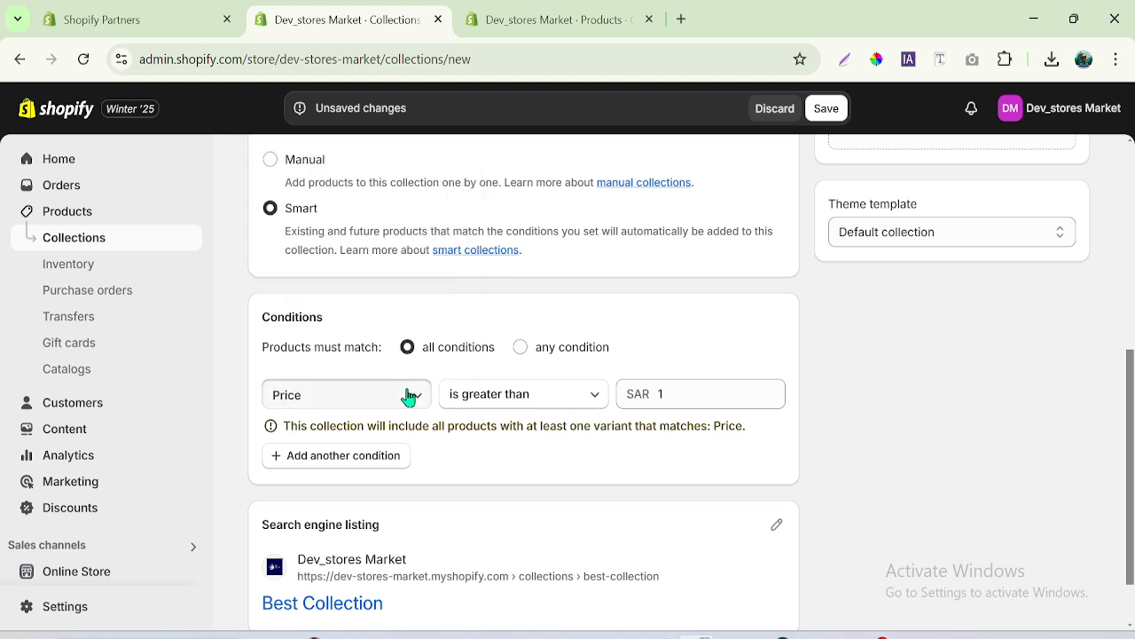
click(410, 394)
click(668, 390)
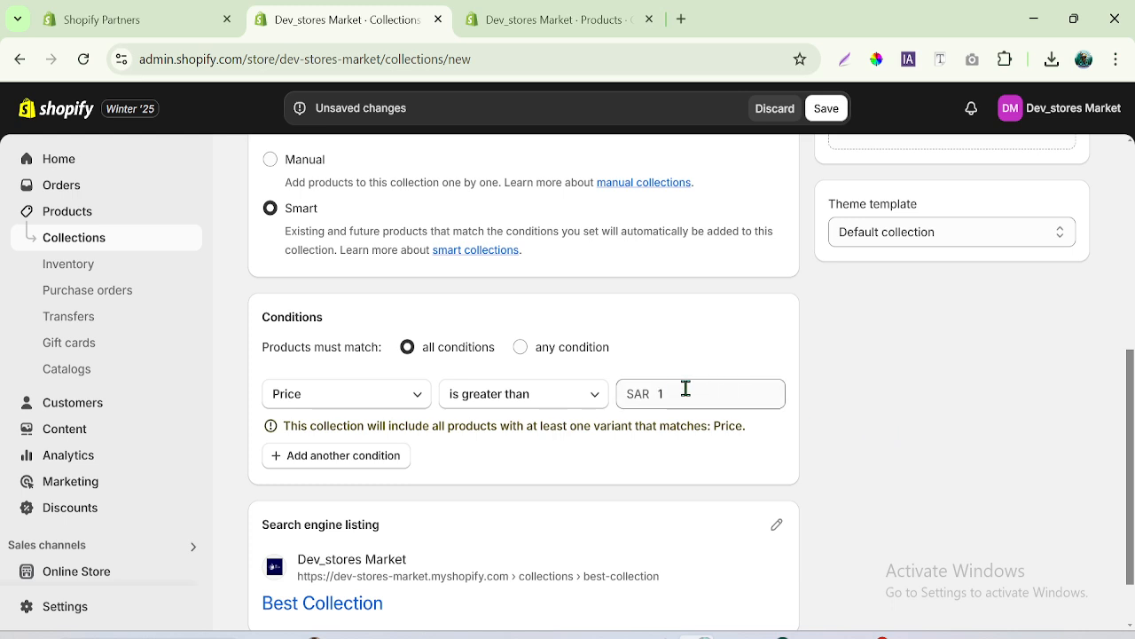
click(674, 394)
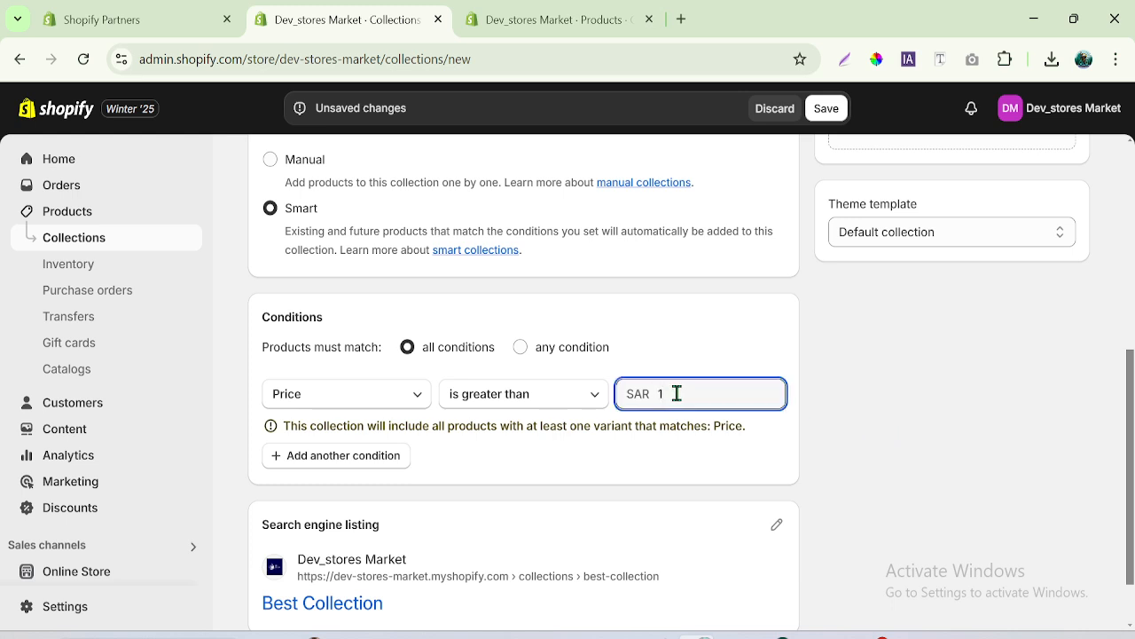
scroll(675, 394, up, 5)
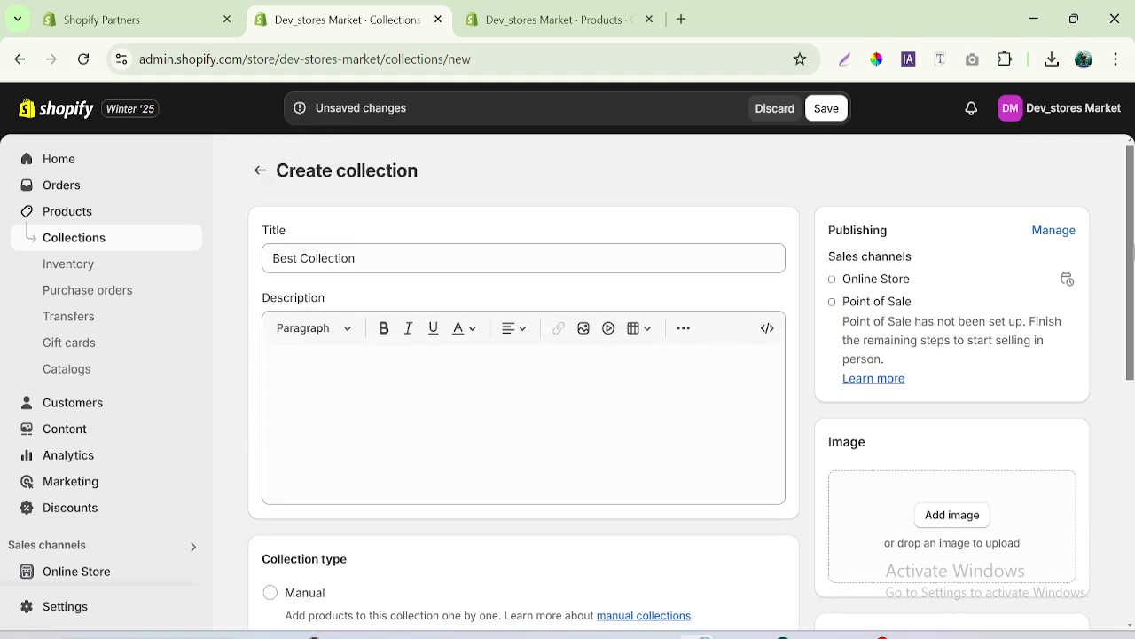
drag(1133, 277, 1132, 508)
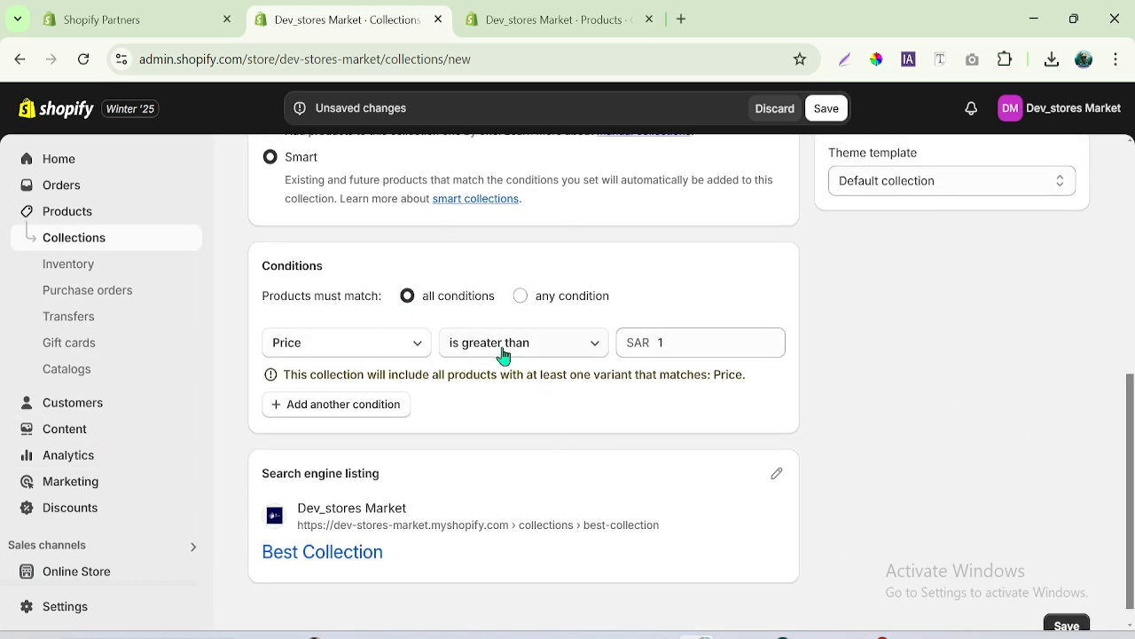
- Set the smart collection's condition to Price is less than SAR 5000
click(542, 356)
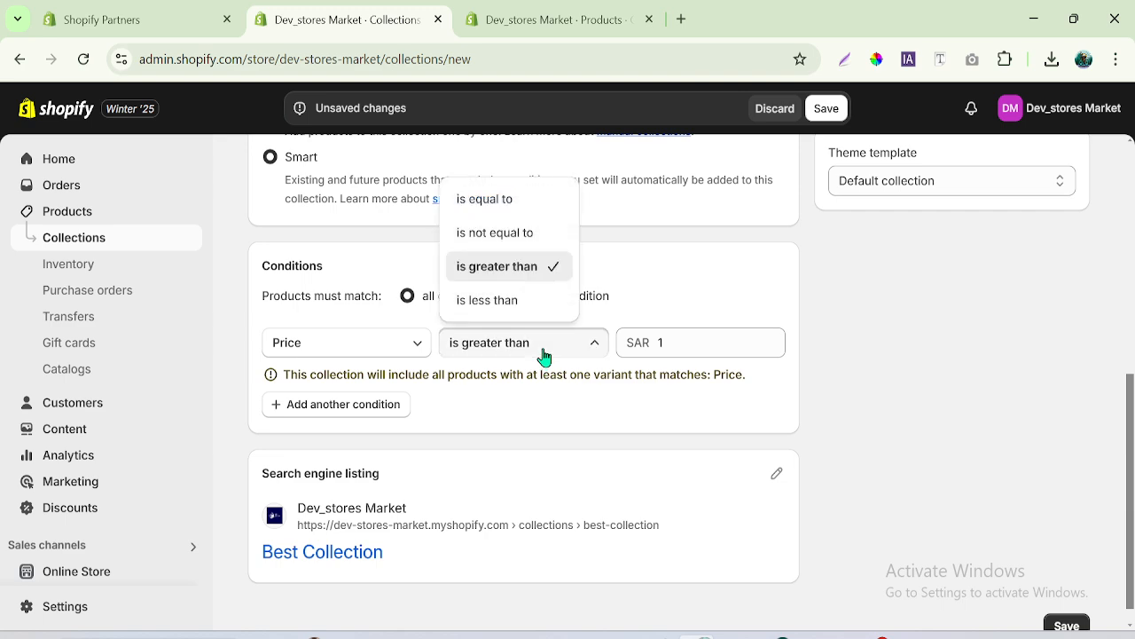
click(497, 301)
click(674, 338)
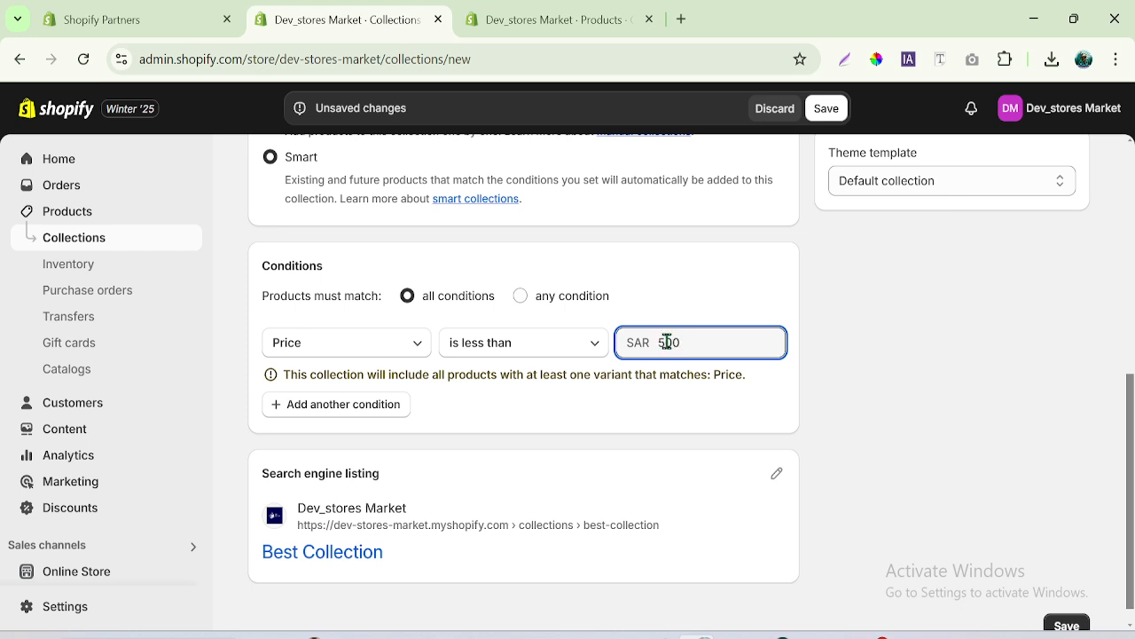
drag(662, 344, 677, 344)
drag(659, 347, 623, 371)
click(701, 349)
click(697, 342)
- Change the smart collection's price condition back to is greater than SAR 1
click(480, 353)
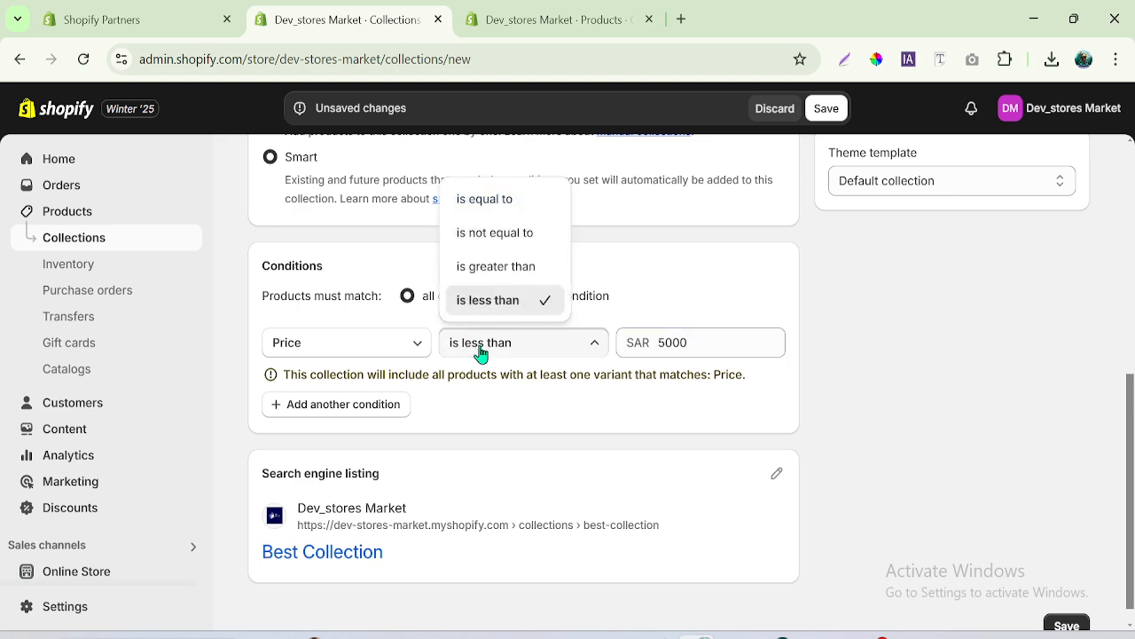
click(520, 277)
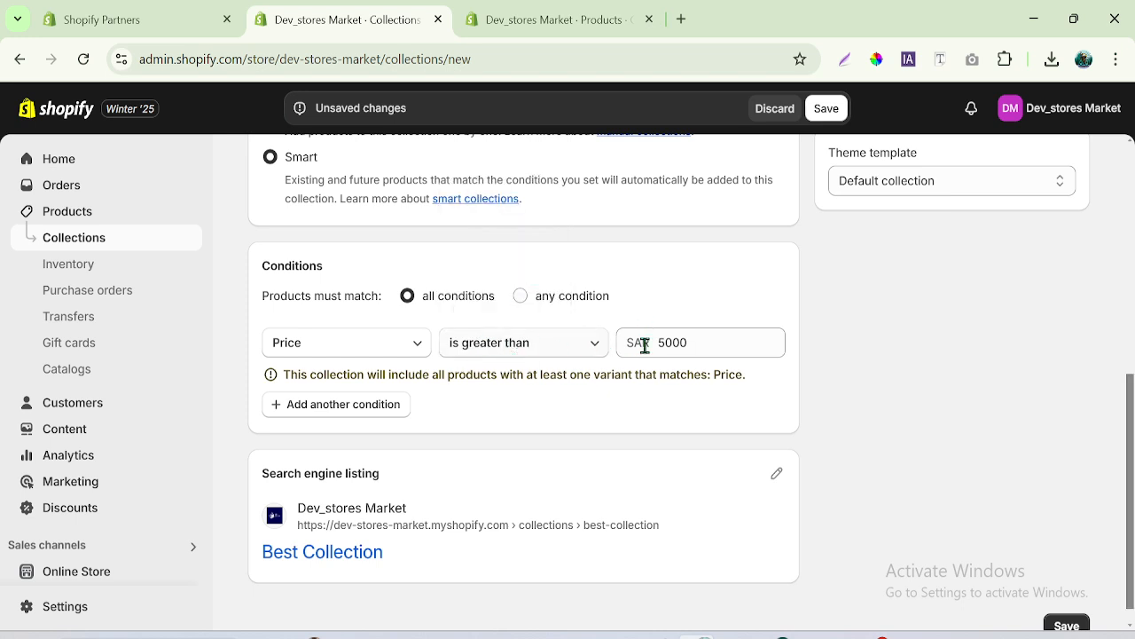
double_click(672, 342)
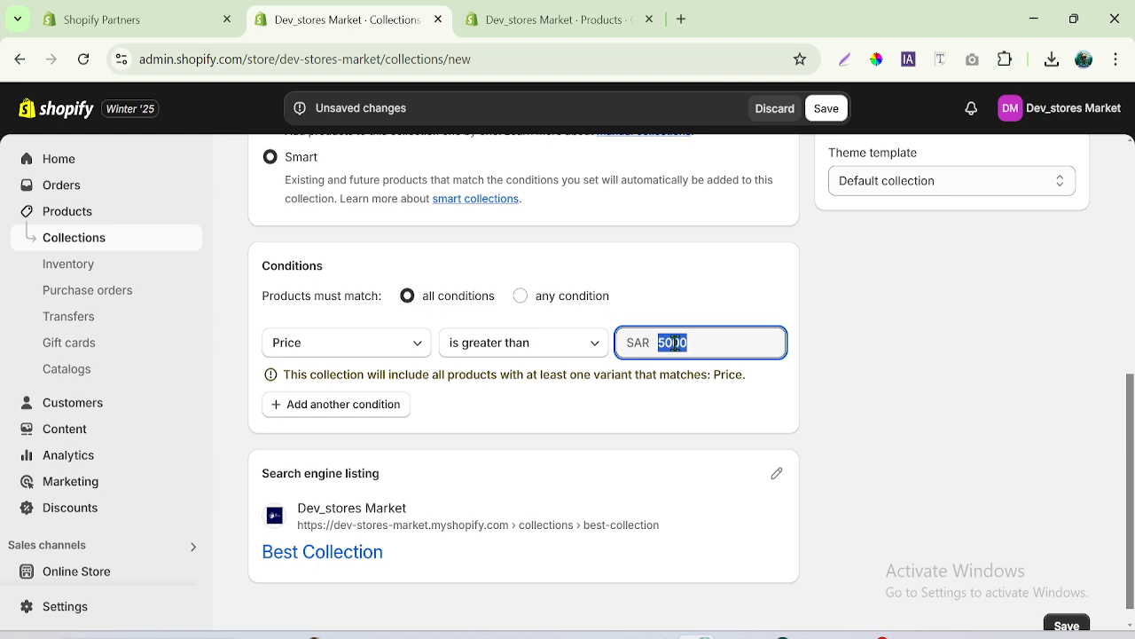
text(1)
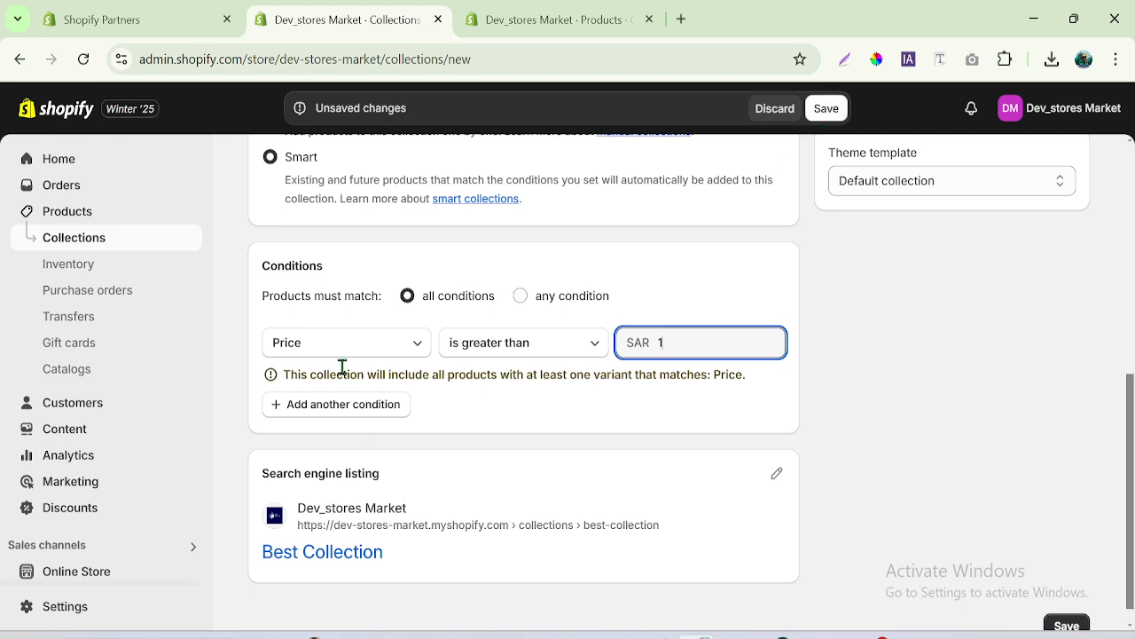
- Add a second Price is greater than condition, leave its value empty and try to save the collection
click(327, 406)
click(324, 380)
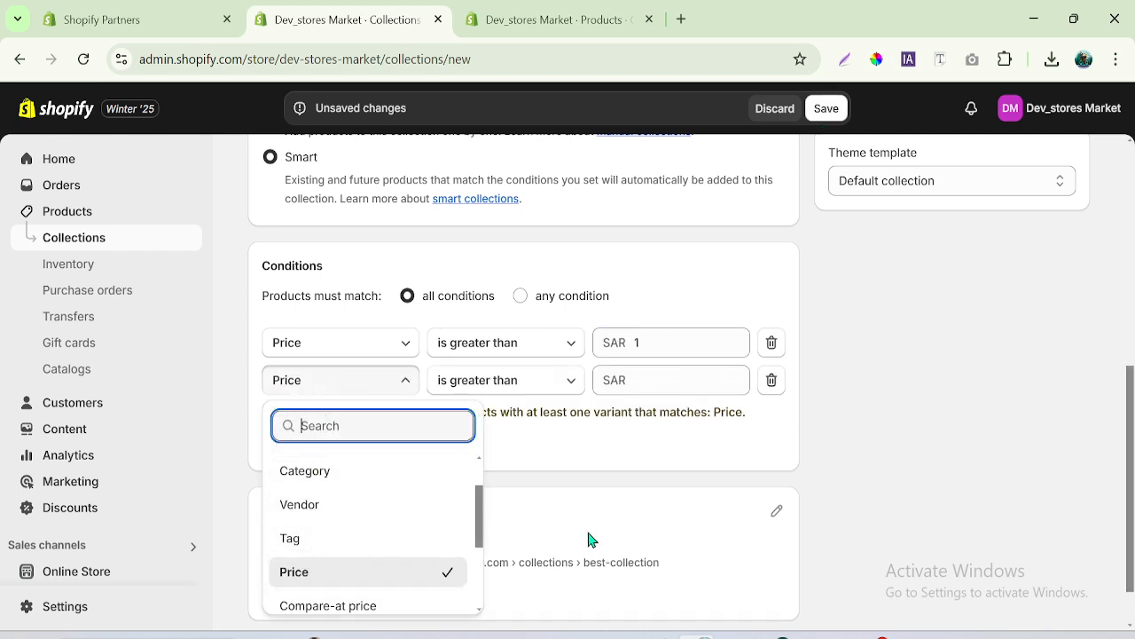
drag(1133, 483, 1133, 554)
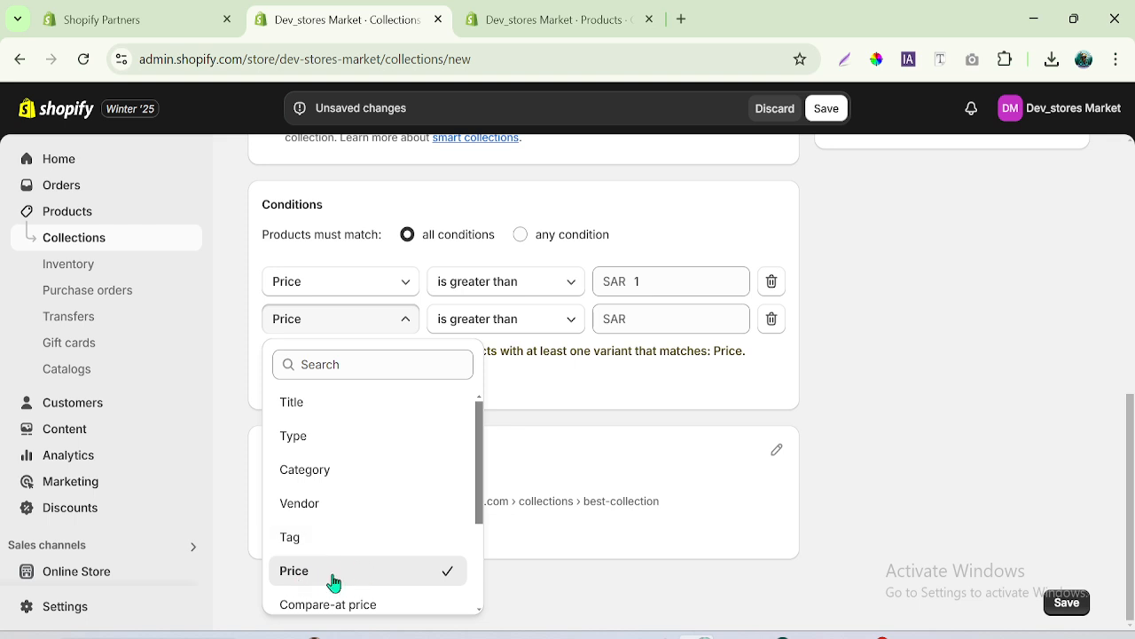
click(648, 280)
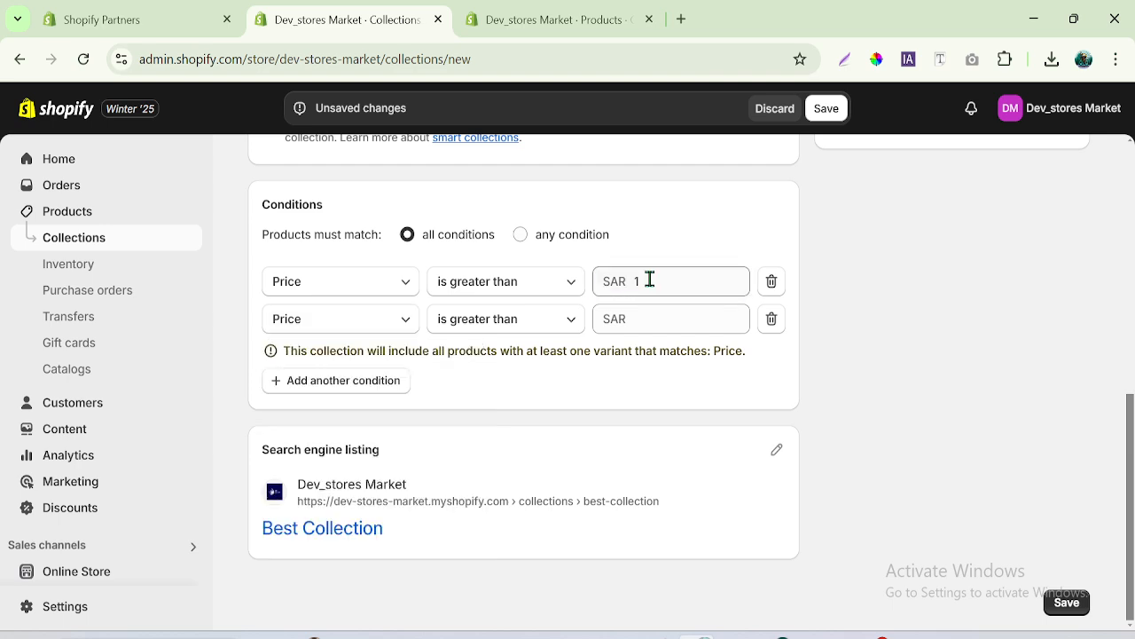
click(649, 280)
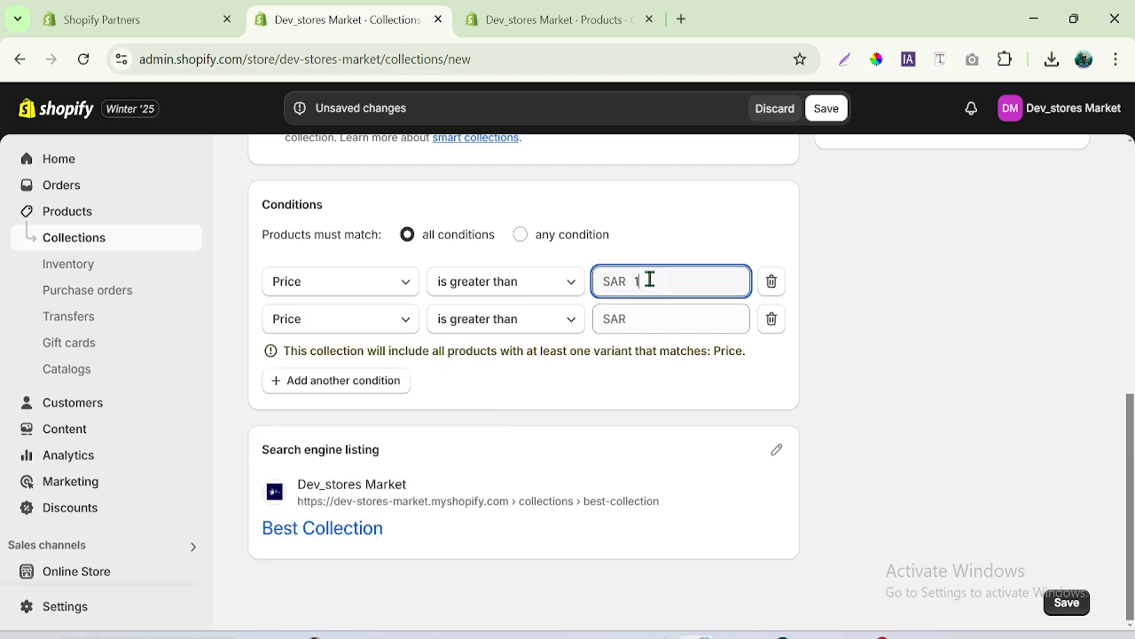
click(827, 110)
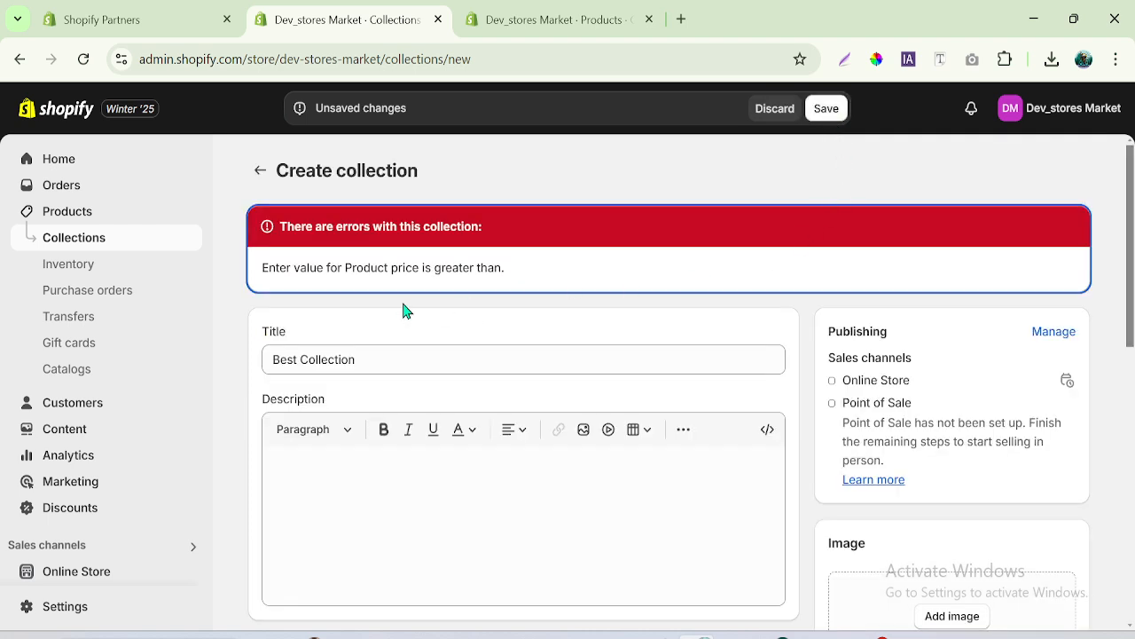
drag(300, 226, 488, 227)
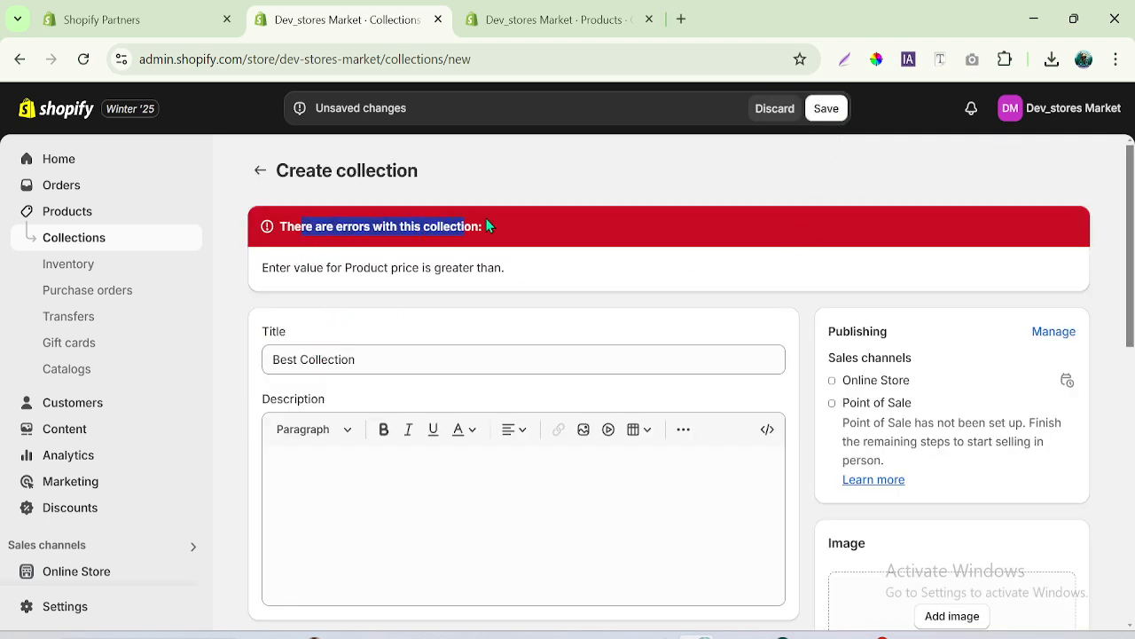
drag(263, 267, 518, 276)
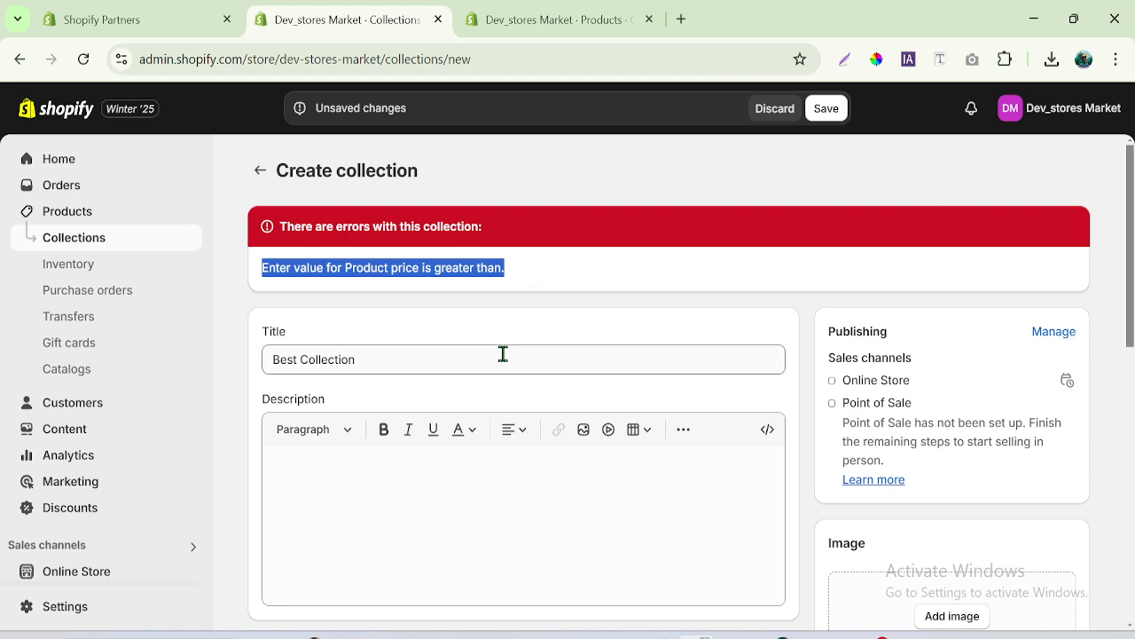
- Delete the empty second condition and save the smart collection
drag(1130, 237, 1131, 485)
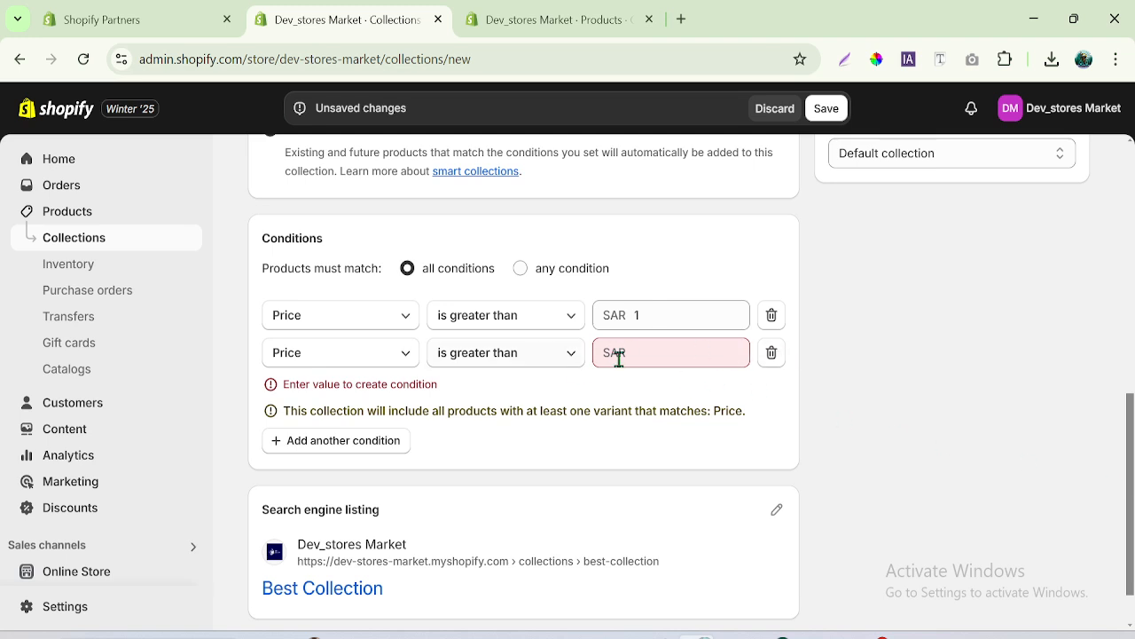
click(772, 352)
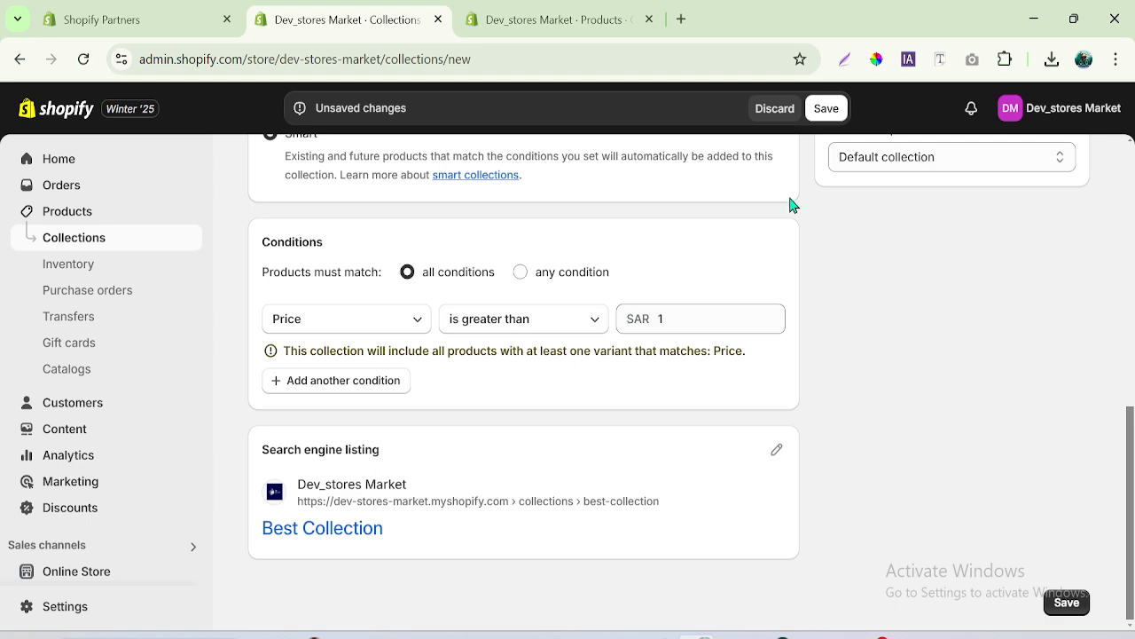
click(827, 109)
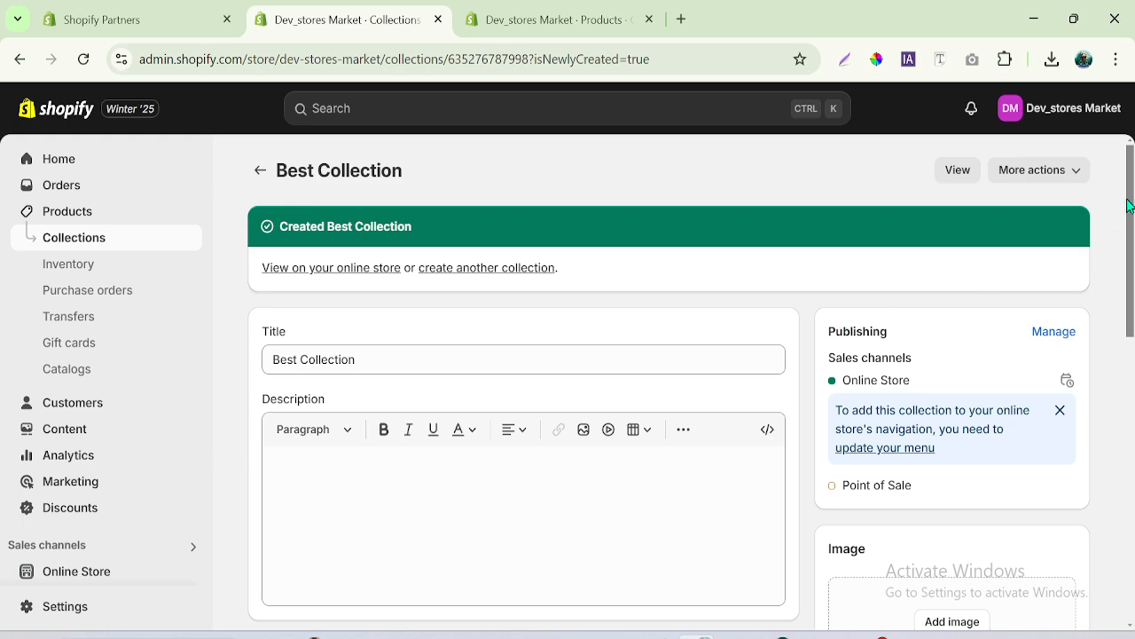
- Review the products included in Best Collection and return to the collections list
drag(1129, 205, 1132, 461)
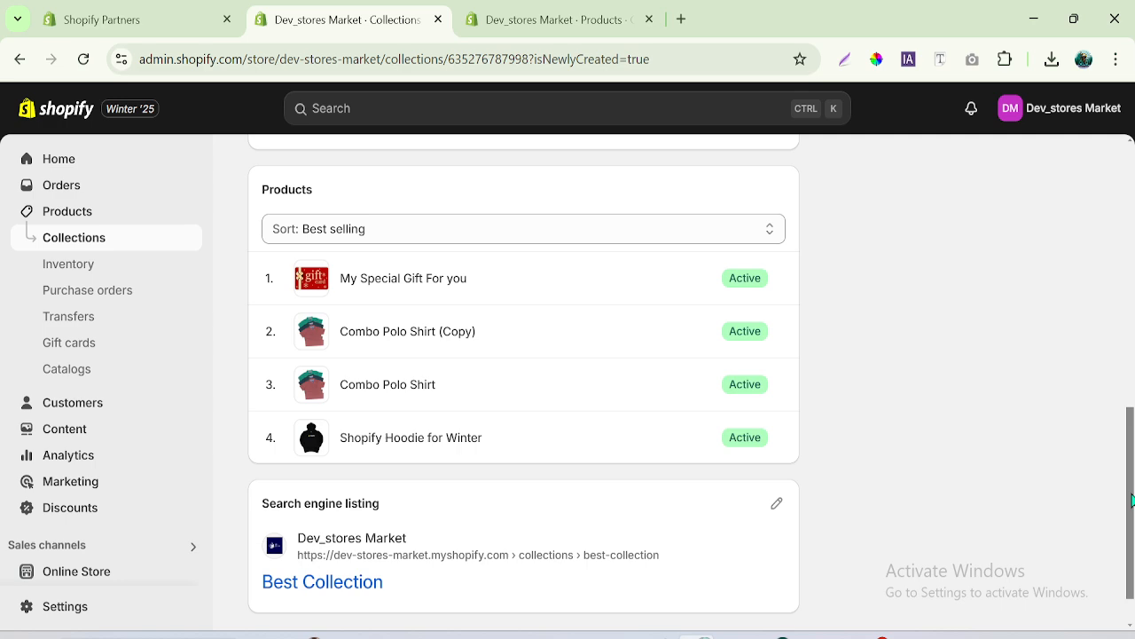
drag(1132, 502, 1132, 233)
click(260, 173)
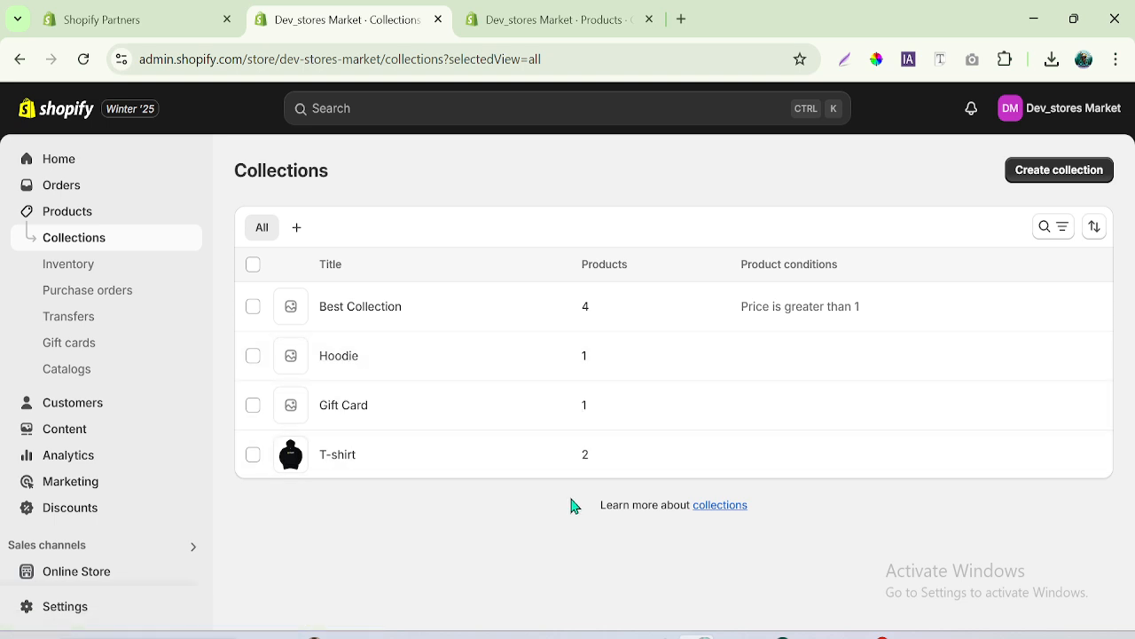
- Open the online store in a new browser tab and close the product's browser tab
right_click(188, 573)
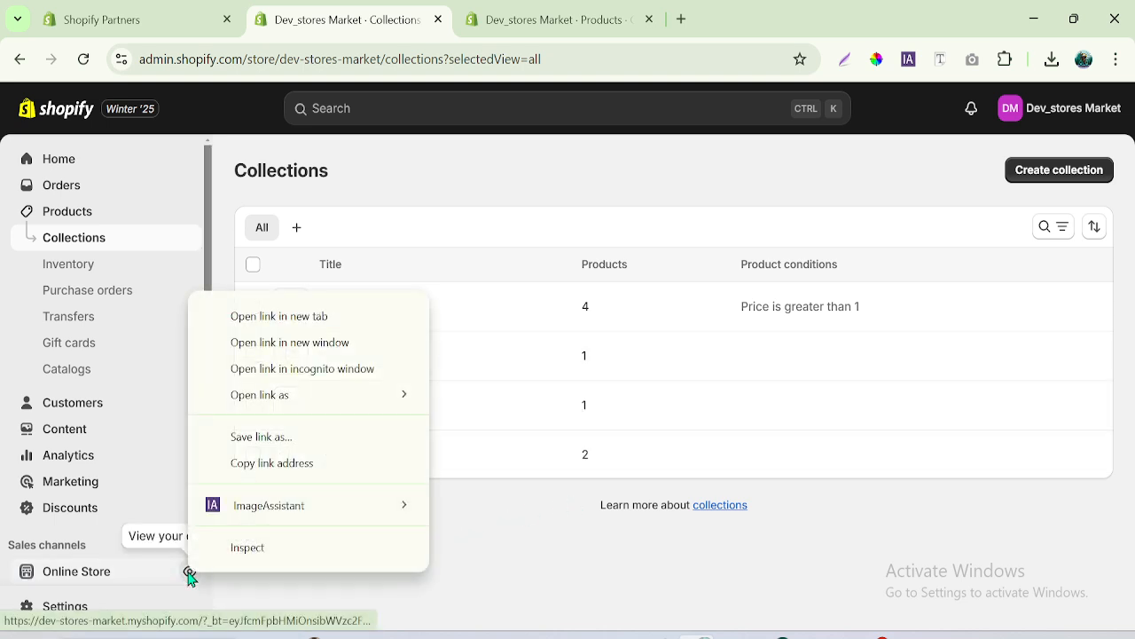
click(282, 317)
click(541, 18)
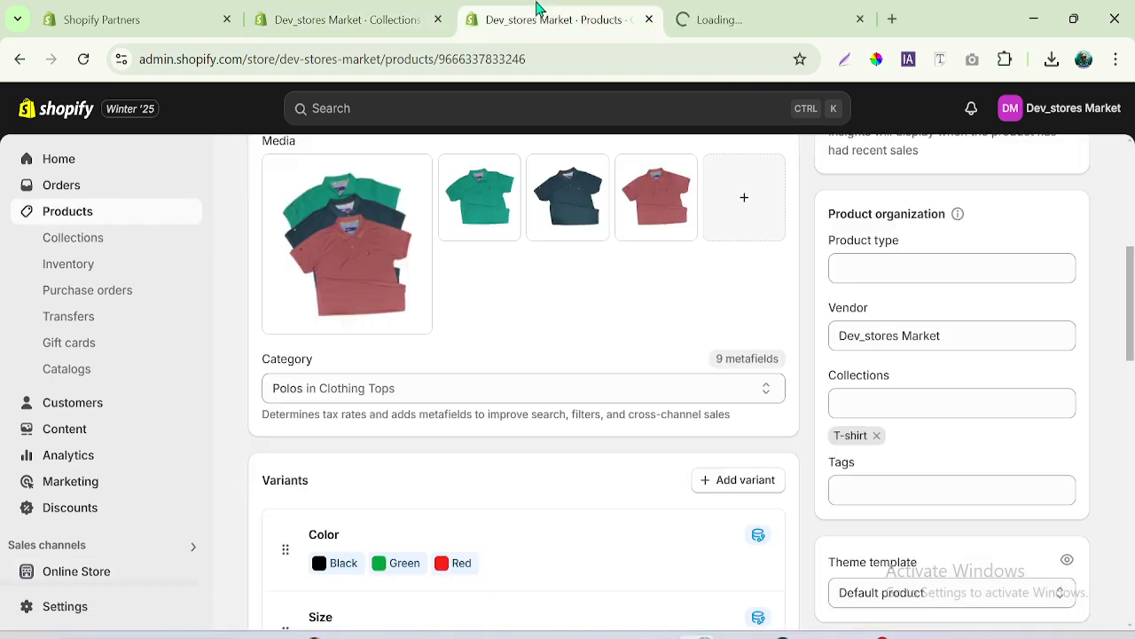
click(649, 19)
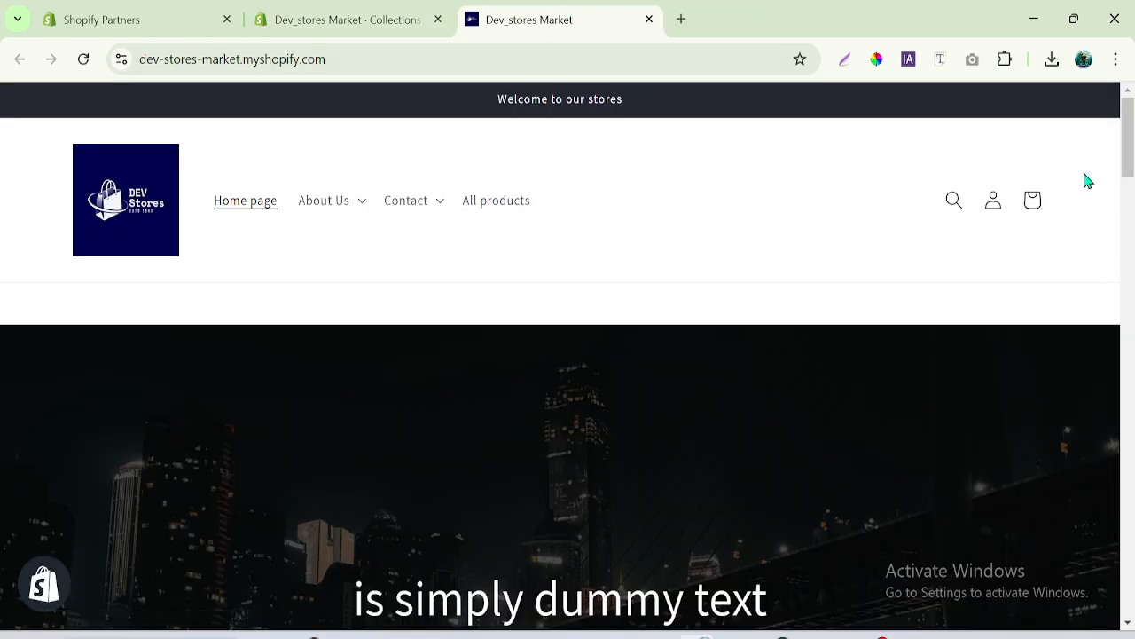
drag(1132, 118, 1133, 119)
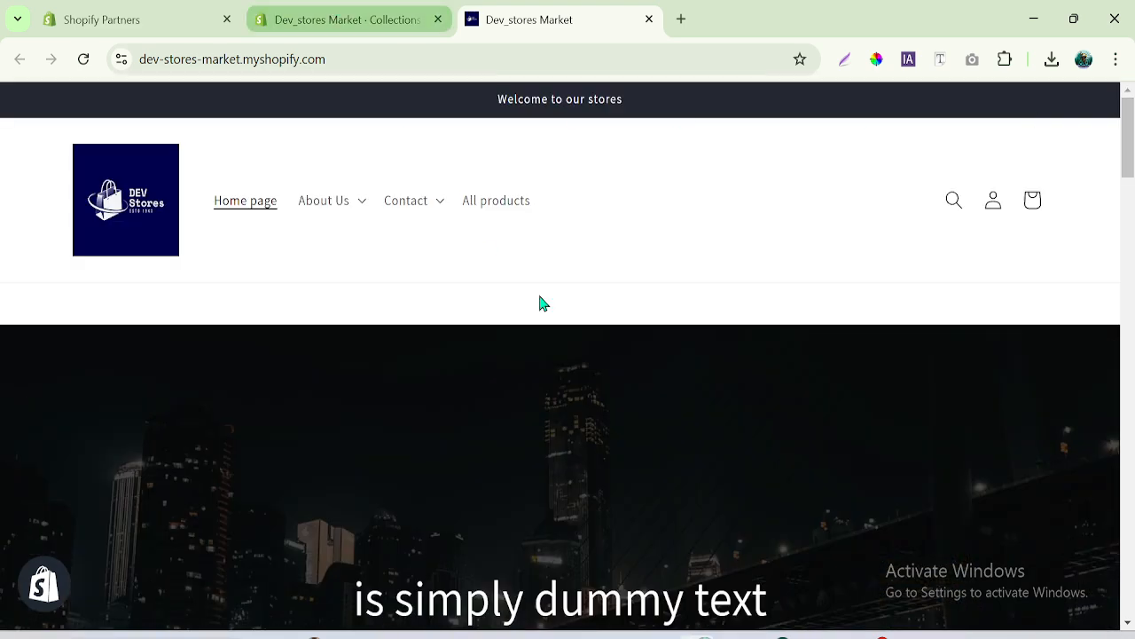
- Switch back to the collections browser tab and open the navigation menu named My menu for editing
click(350, 11)
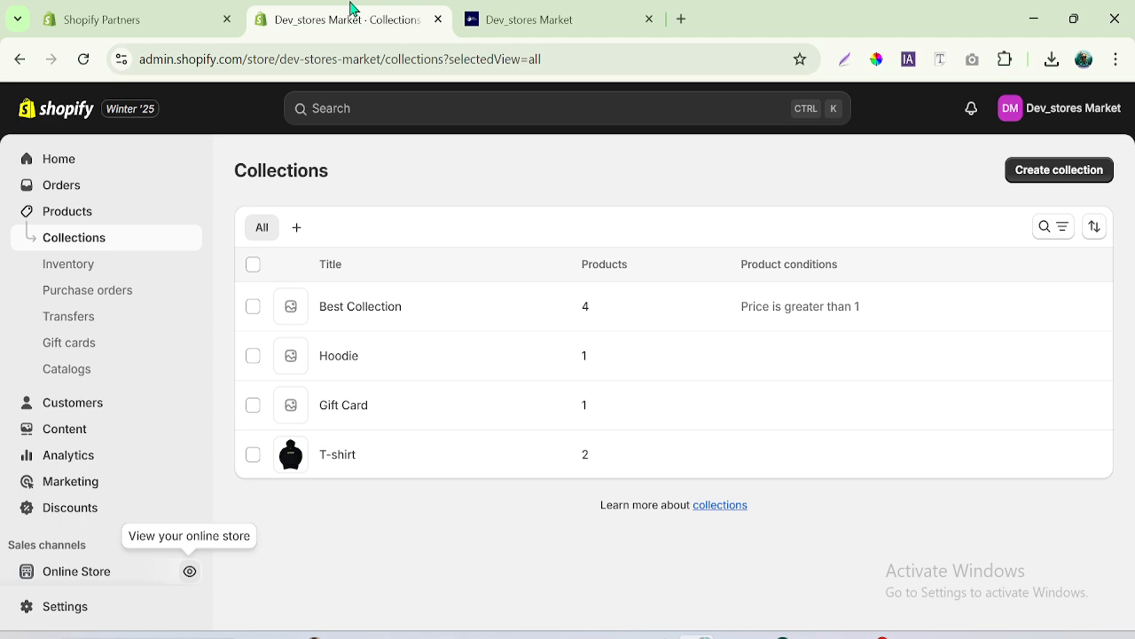
click(75, 433)
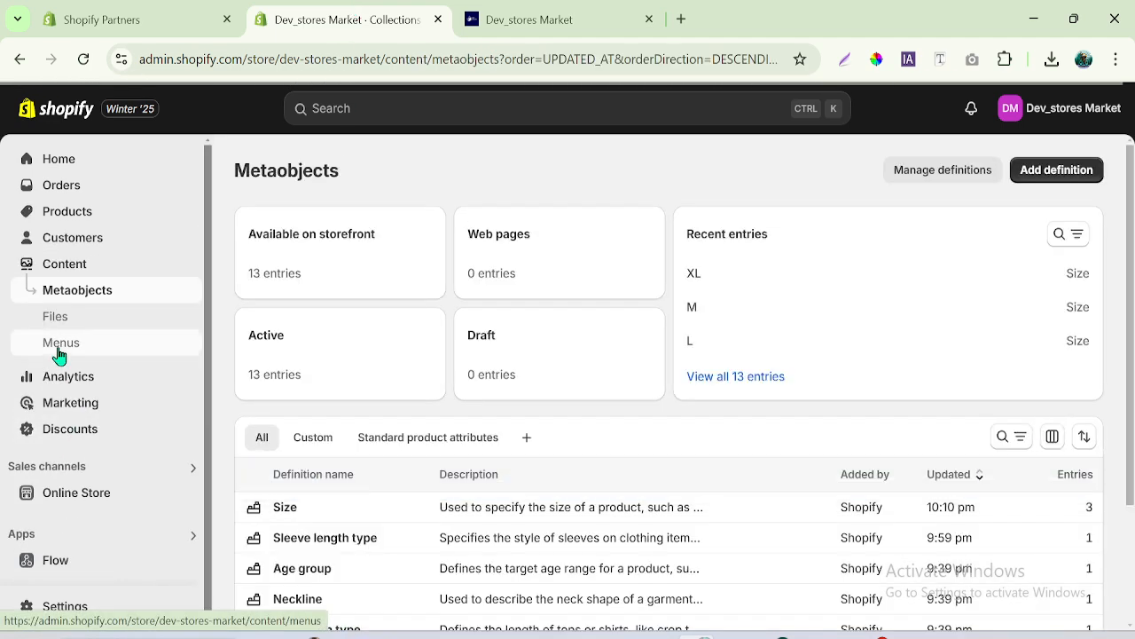
click(57, 348)
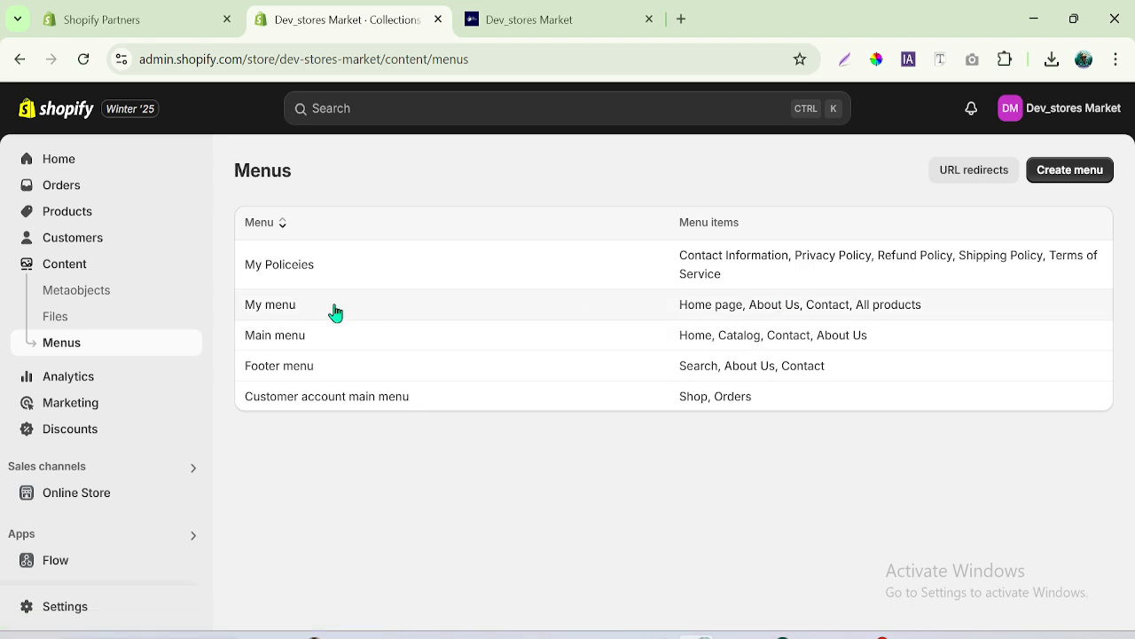
click(279, 307)
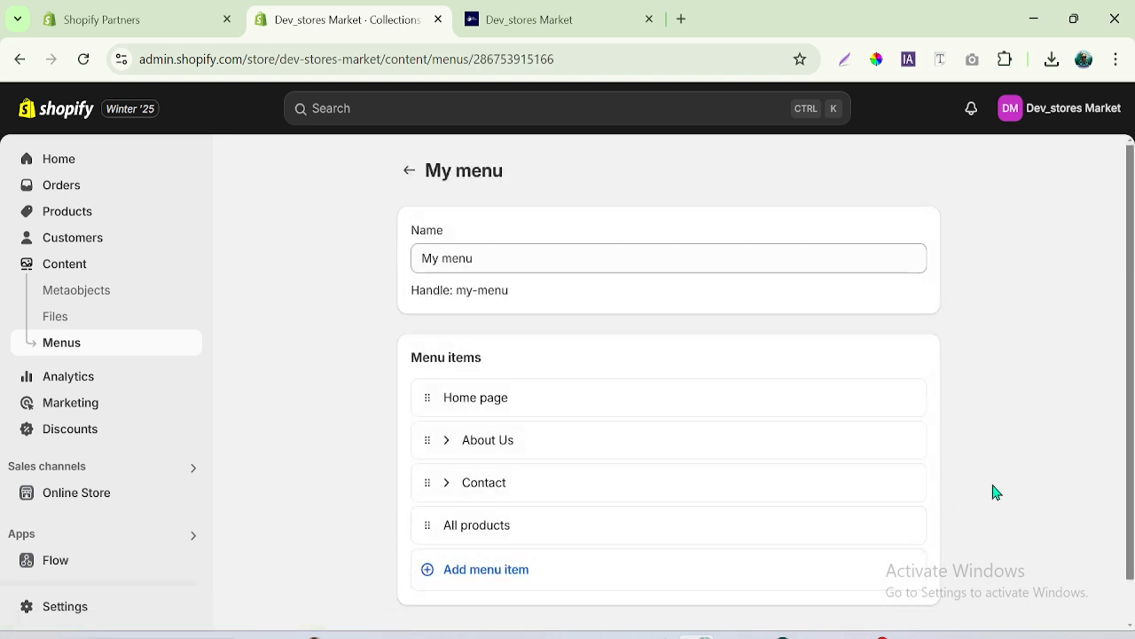
- Add a menu item to My menu that links to the Gift Card collection
drag(1132, 470, 1129, 516)
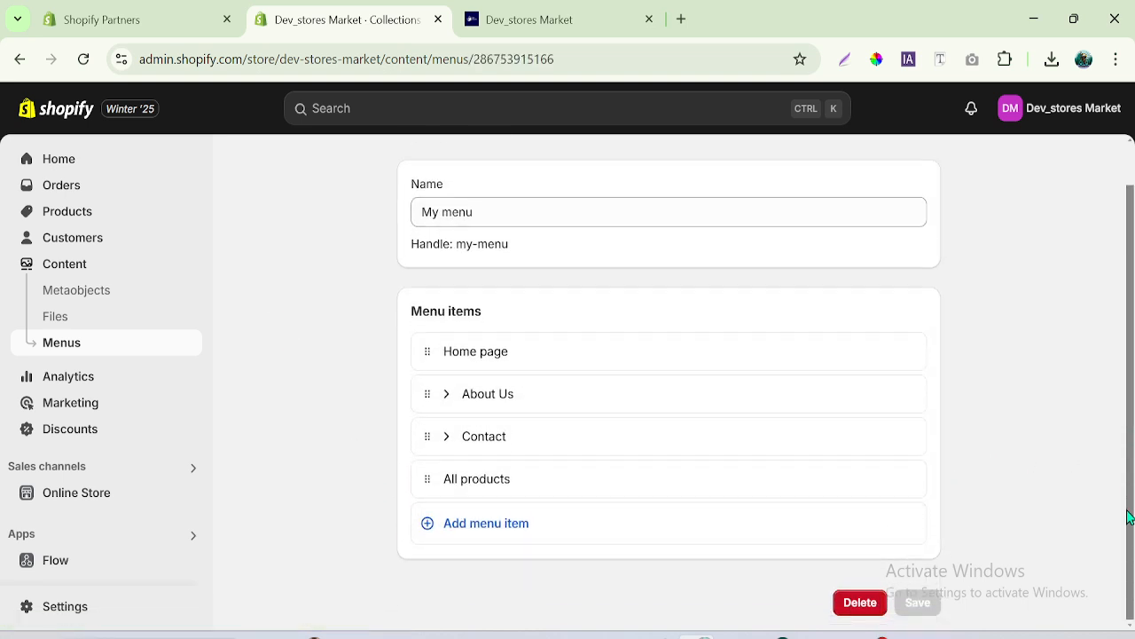
click(479, 531)
drag(1133, 463, 1133, 546)
click(545, 477)
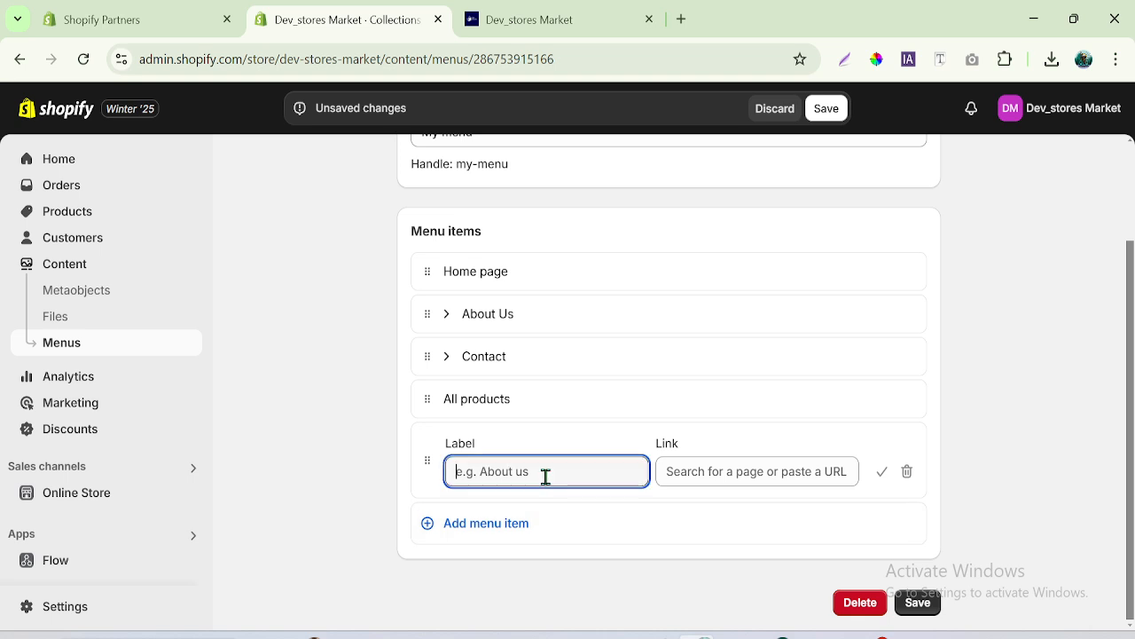
click(701, 474)
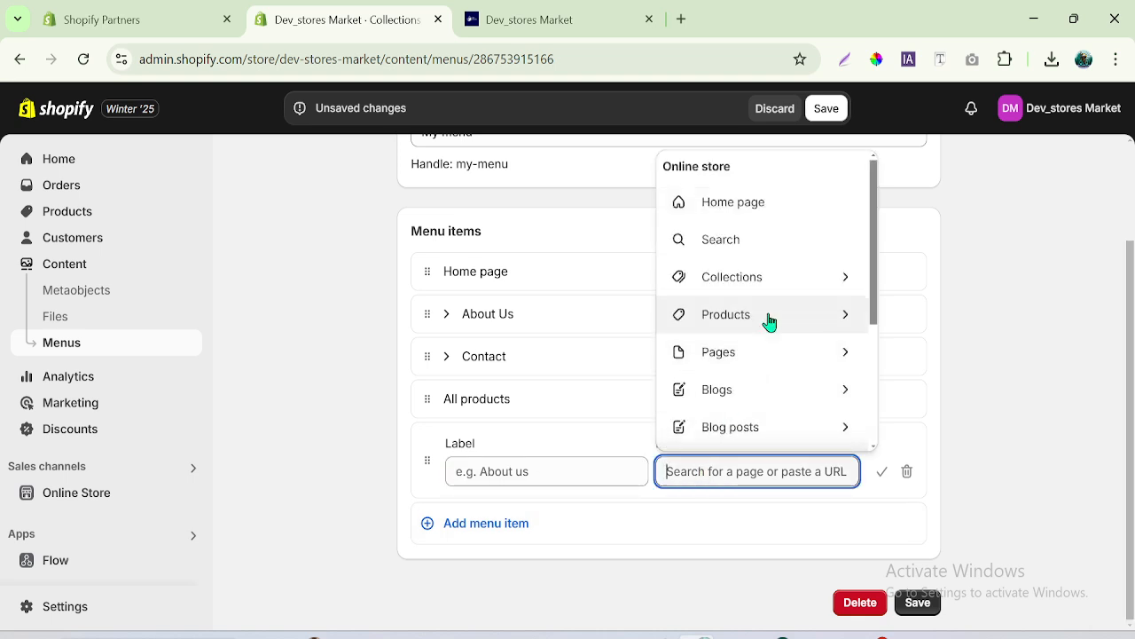
click(760, 280)
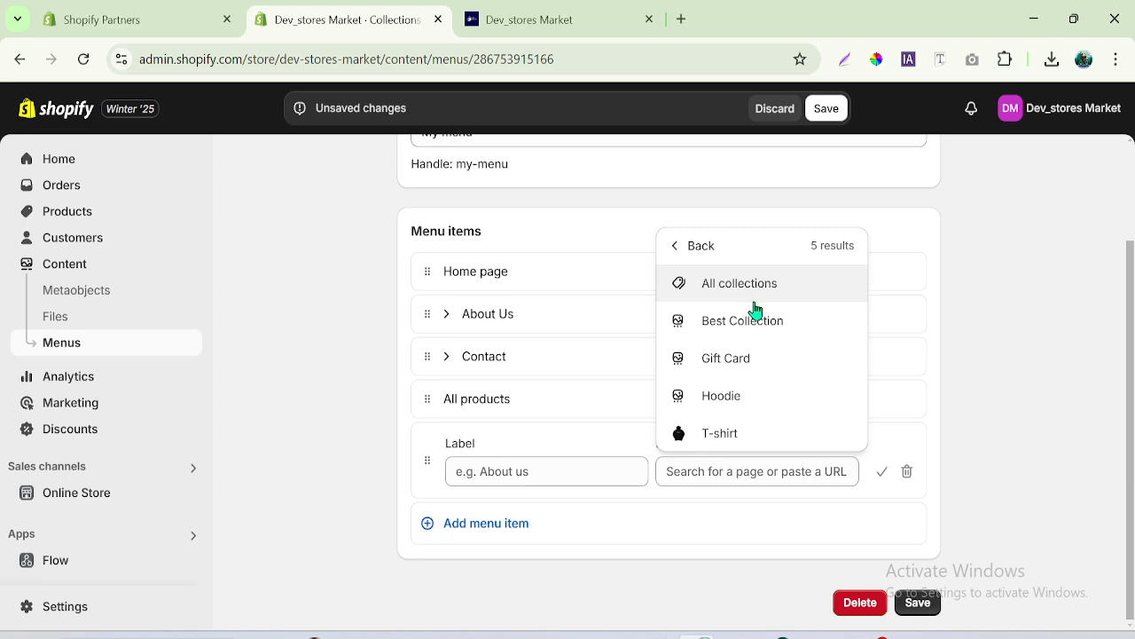
click(729, 359)
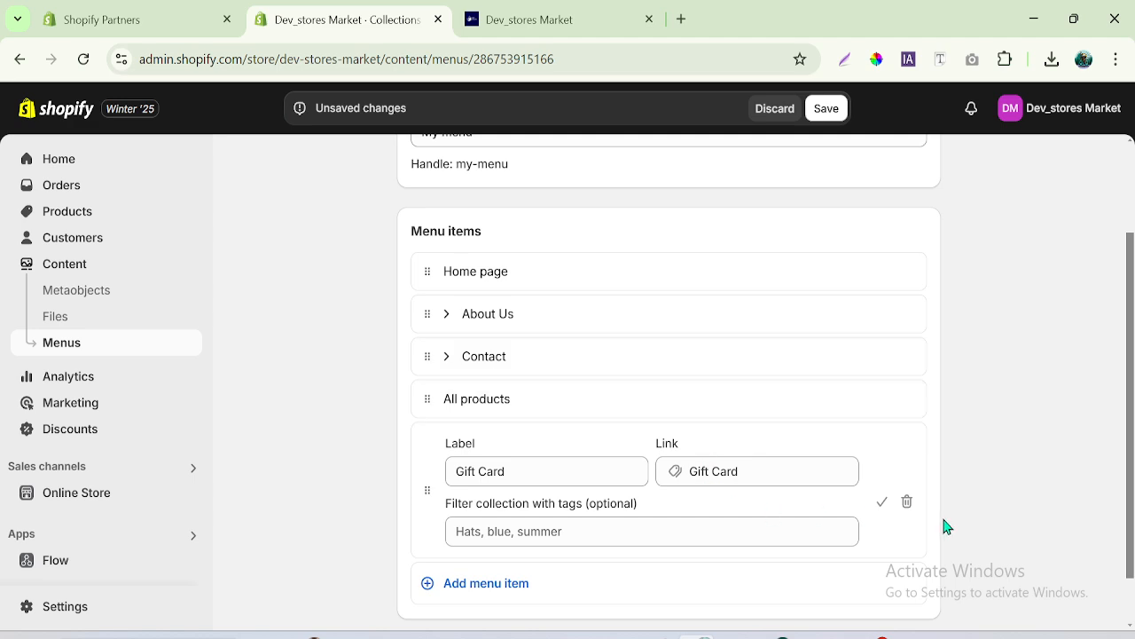
- Remove the Gift Card item from My menu and add an item labelled My Simple Collection that links to the Best Collection collection
click(907, 502)
click(794, 413)
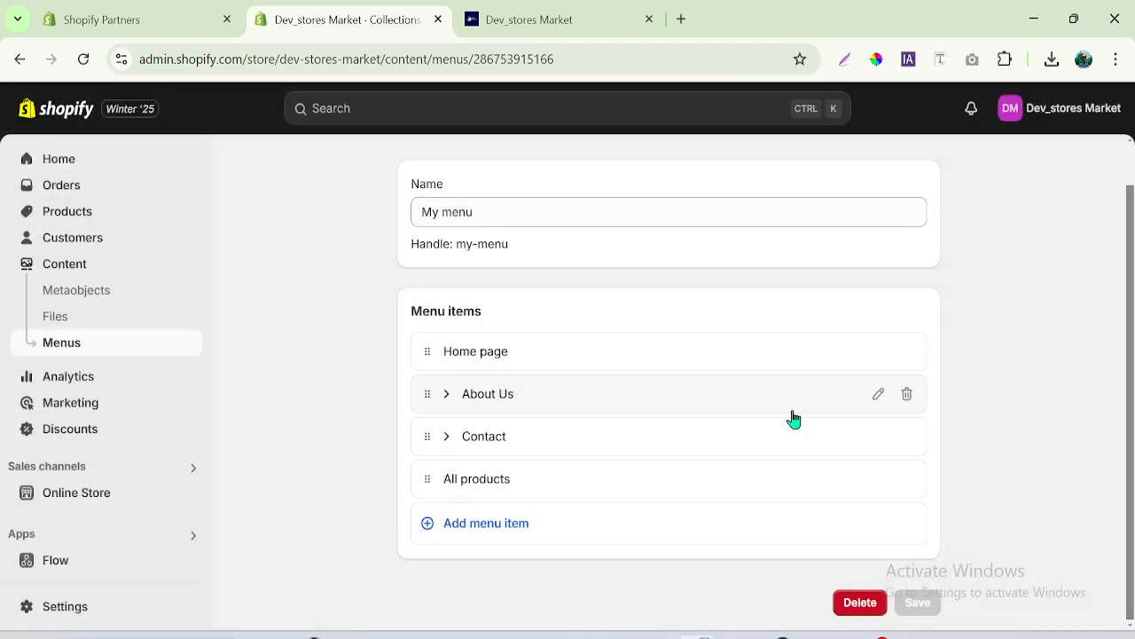
click(493, 523)
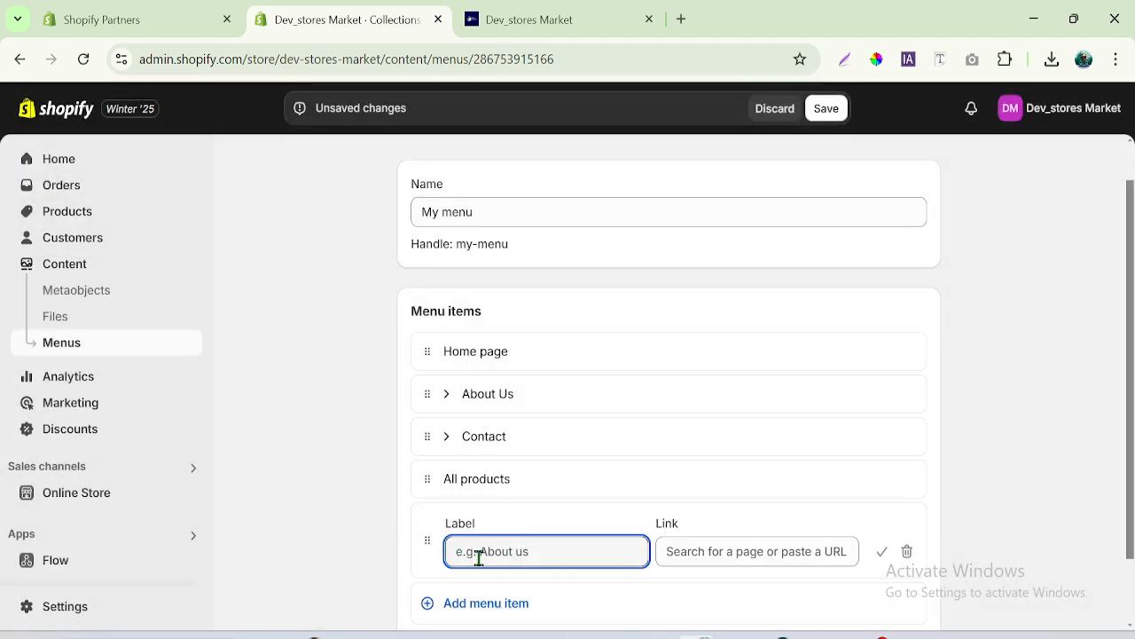
text(My Simple Collection)
click(699, 557)
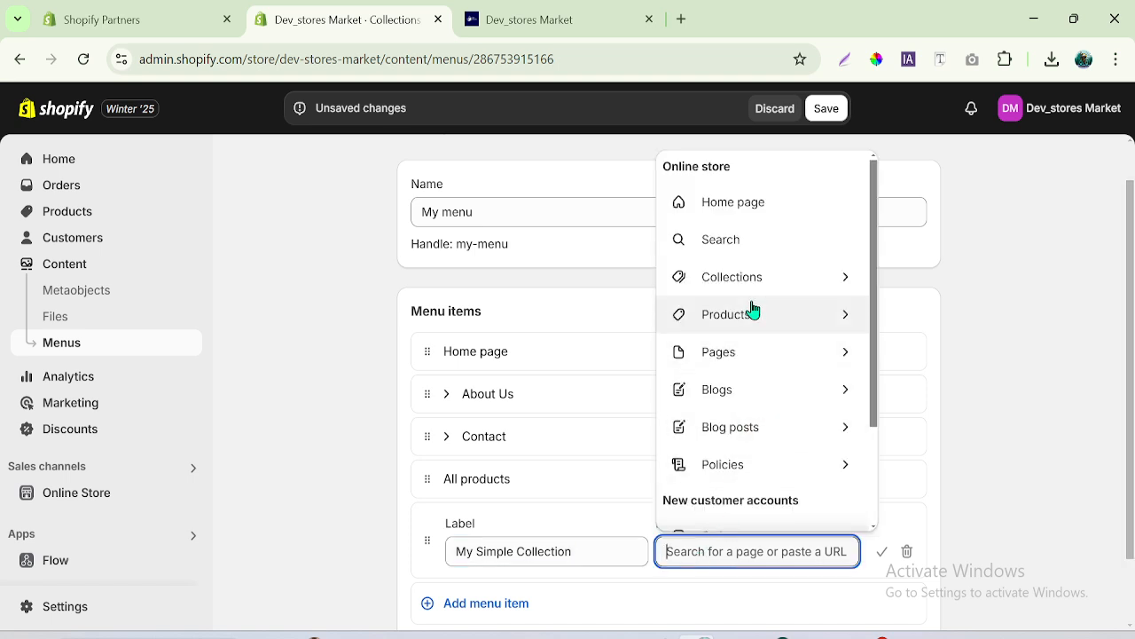
double_click(879, 436)
click(737, 555)
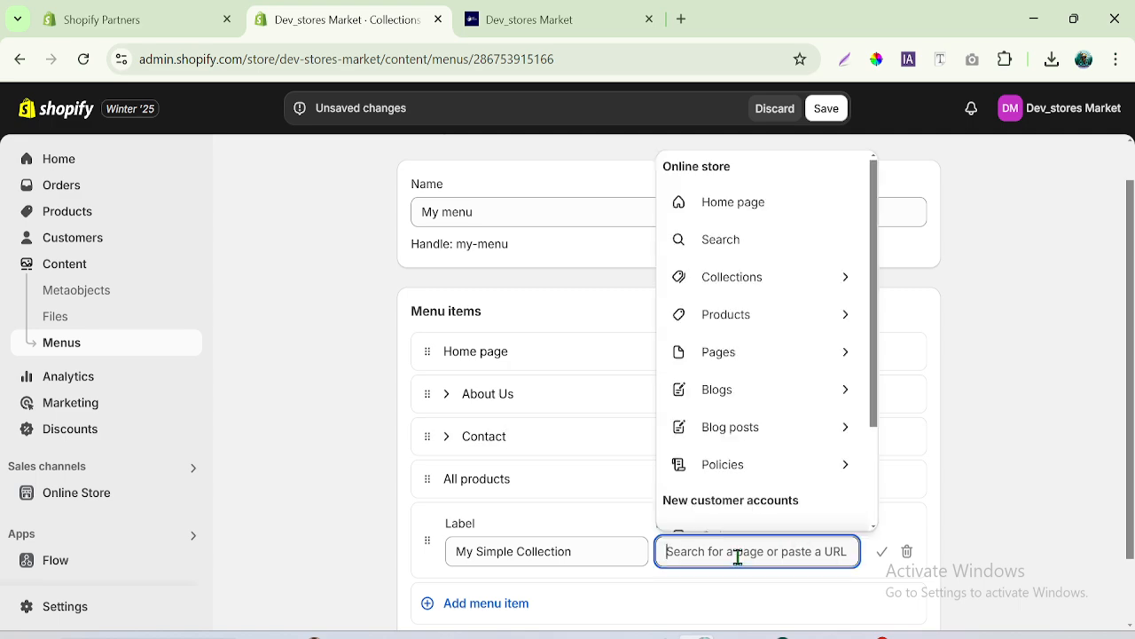
click(750, 286)
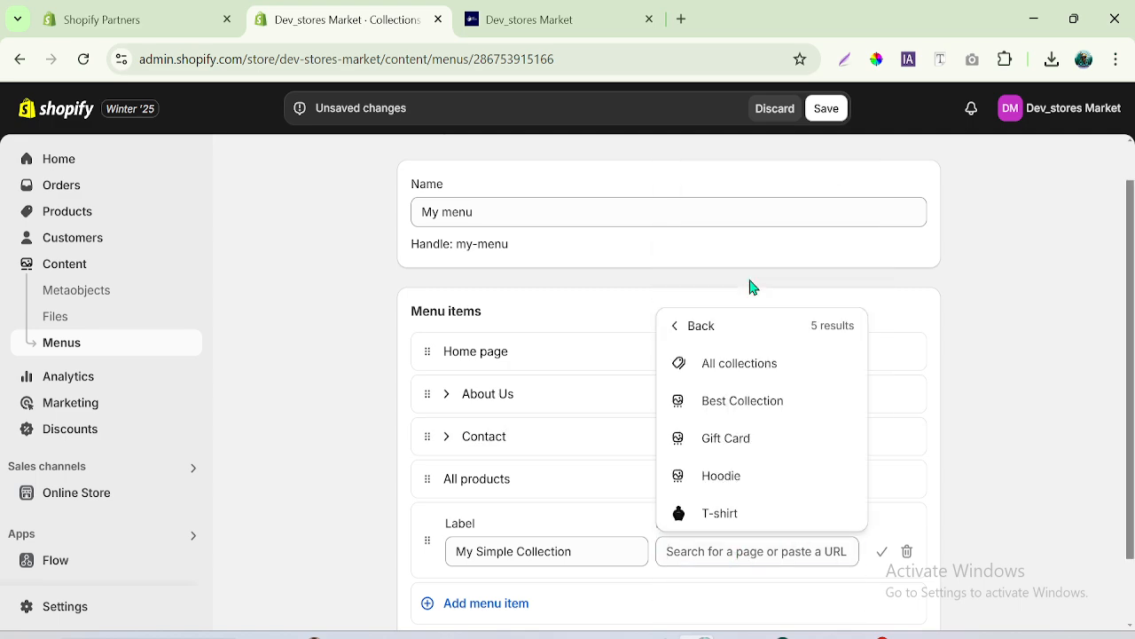
click(755, 410)
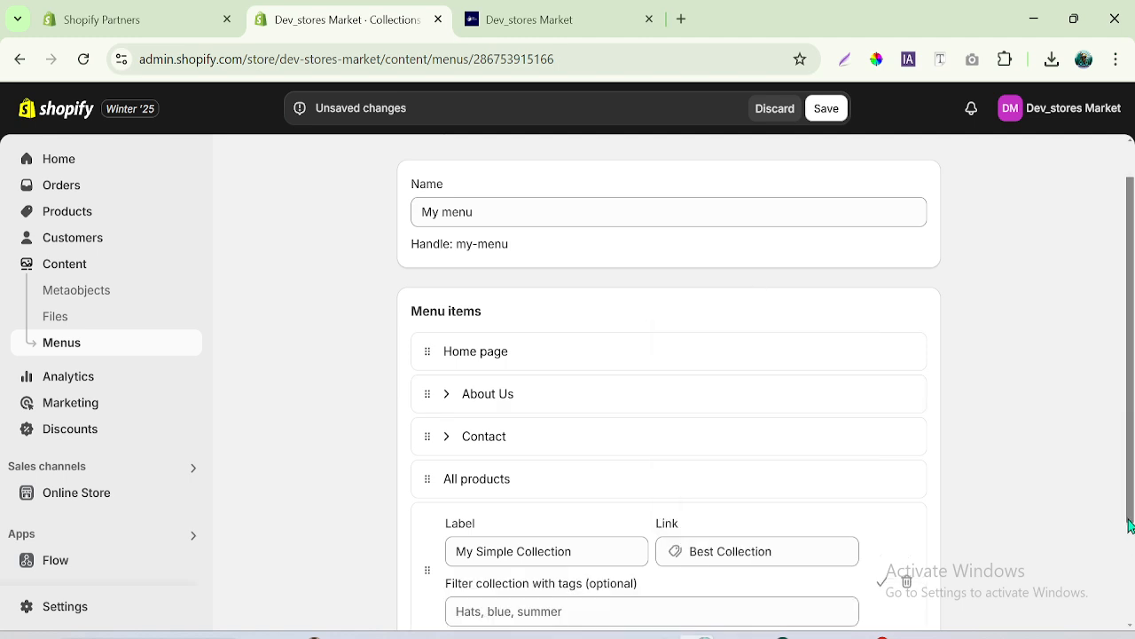
scroll(887, 497, down, 2)
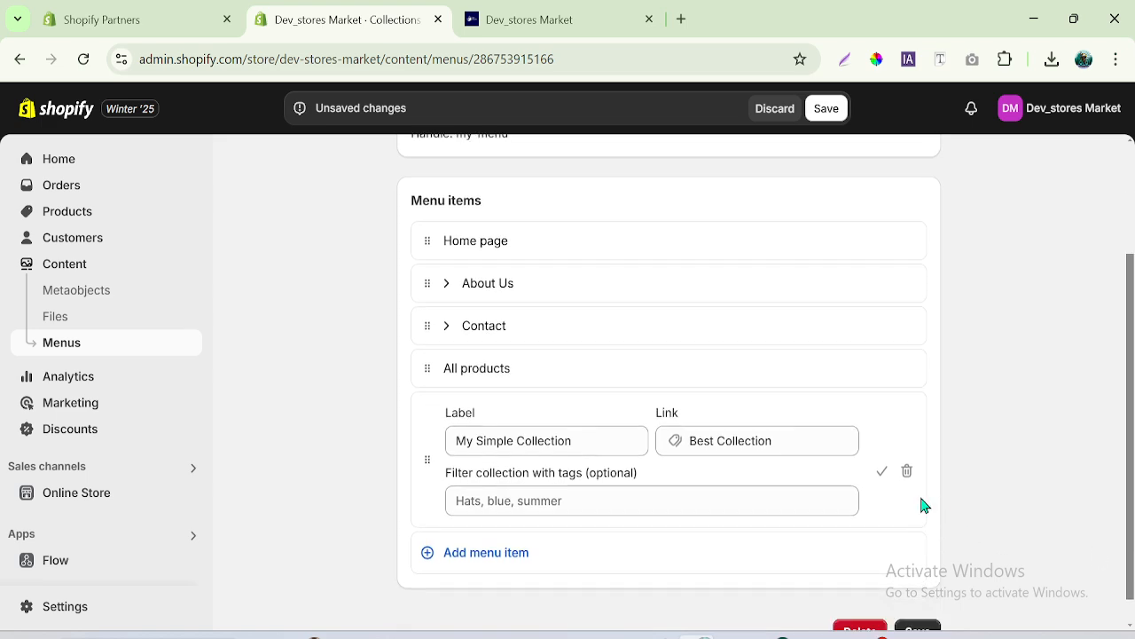
click(880, 475)
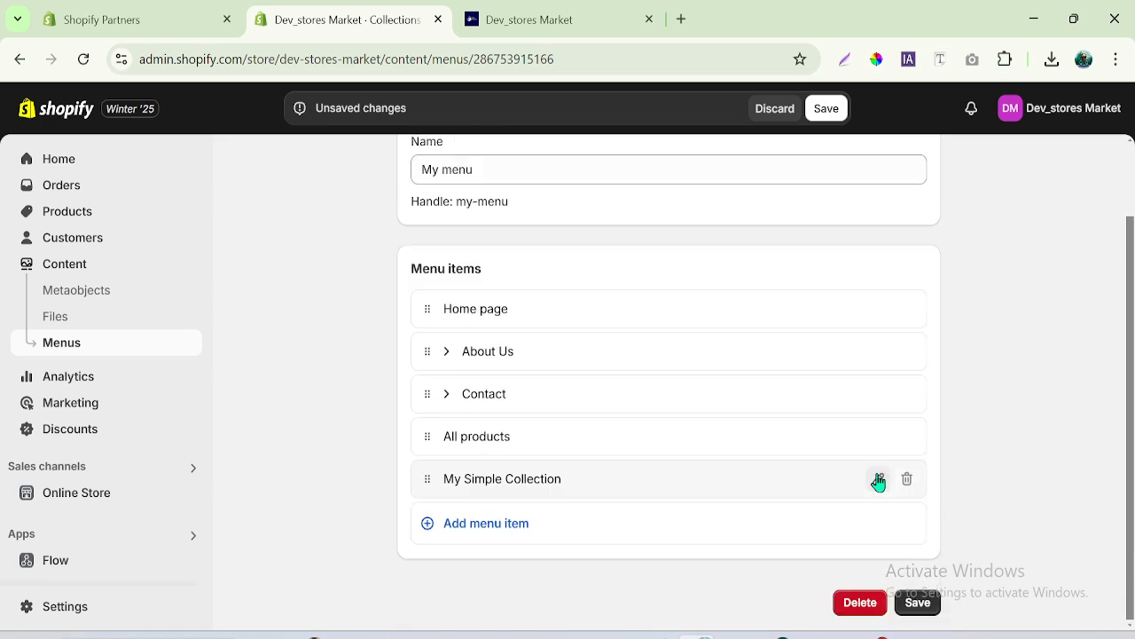
- Add a Gift Card item below My Simple Collection that links to the Gift Card collection
click(495, 527)
click(728, 555)
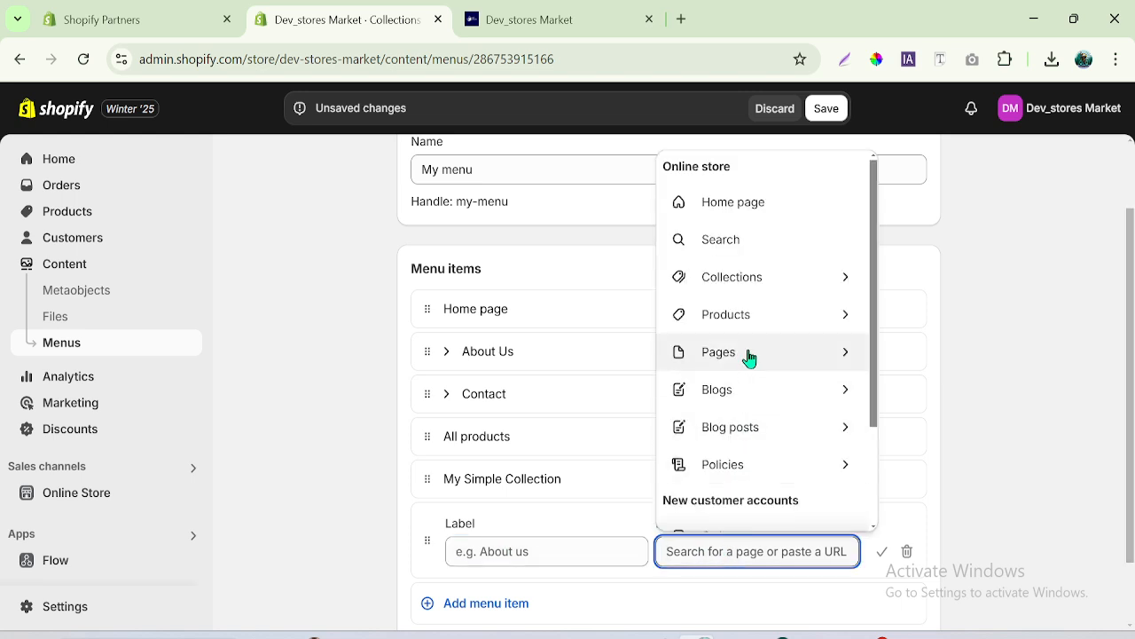
click(758, 286)
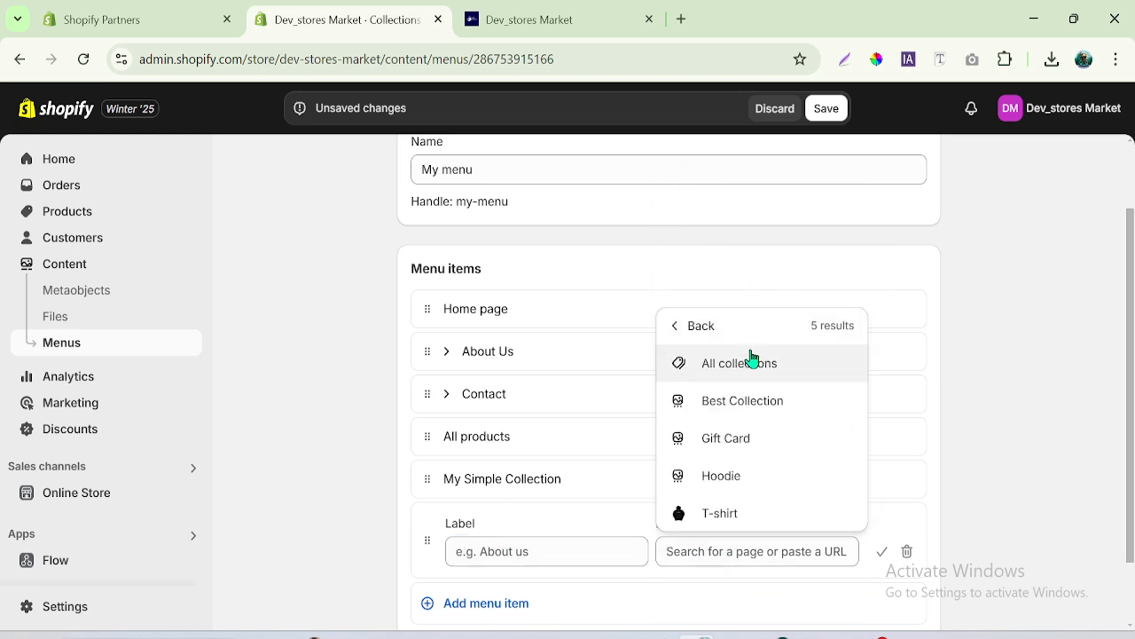
click(724, 437)
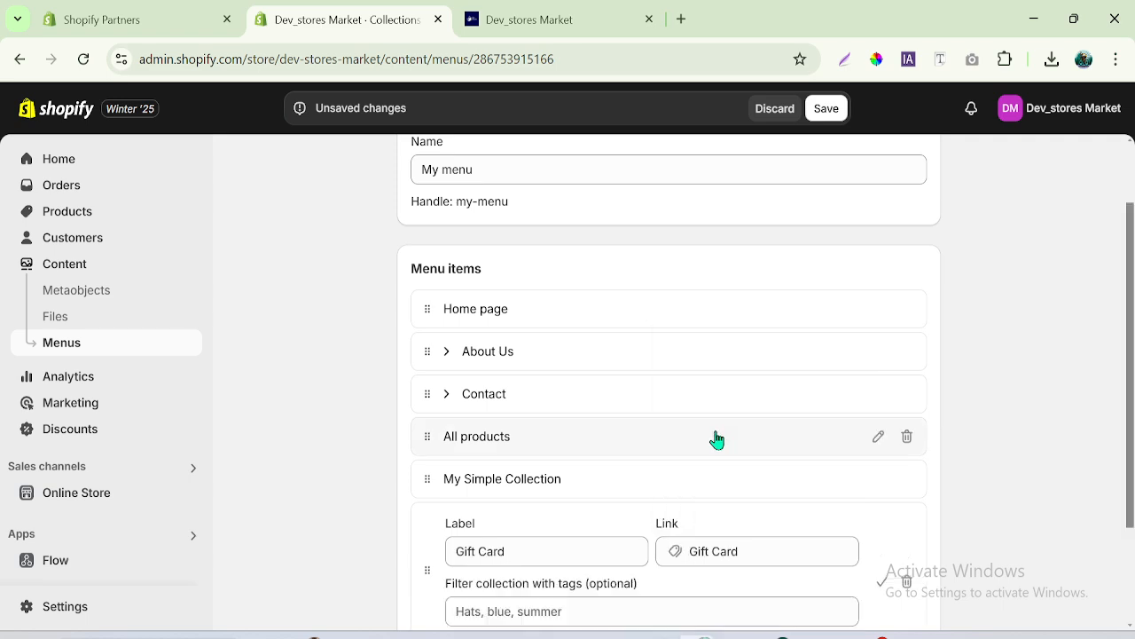
scroll(1133, 495, down, 2)
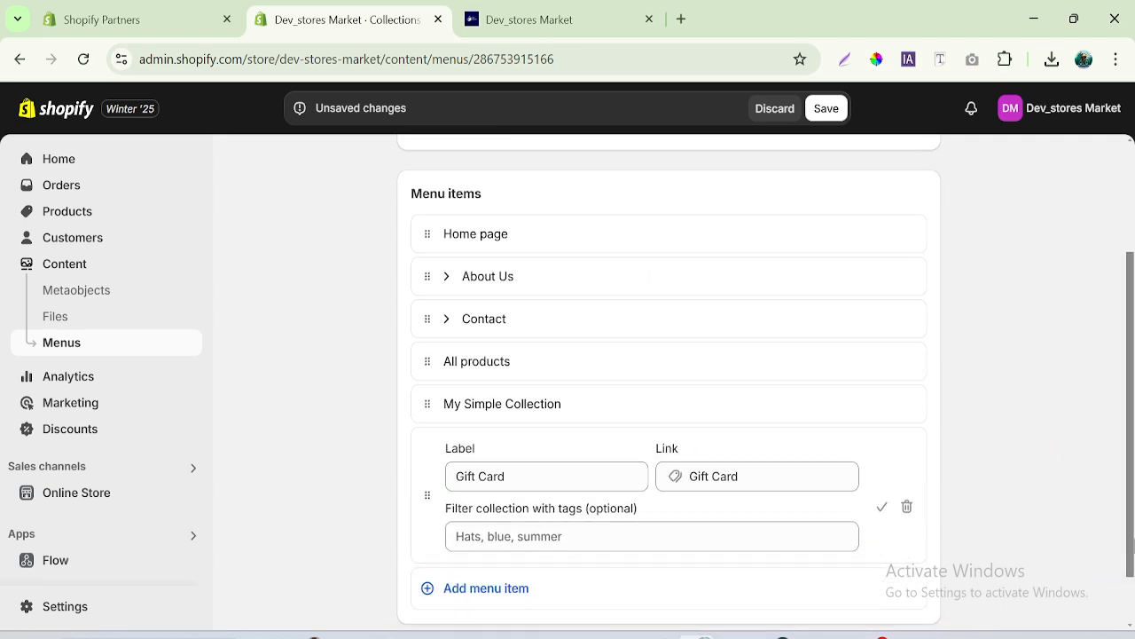
click(889, 496)
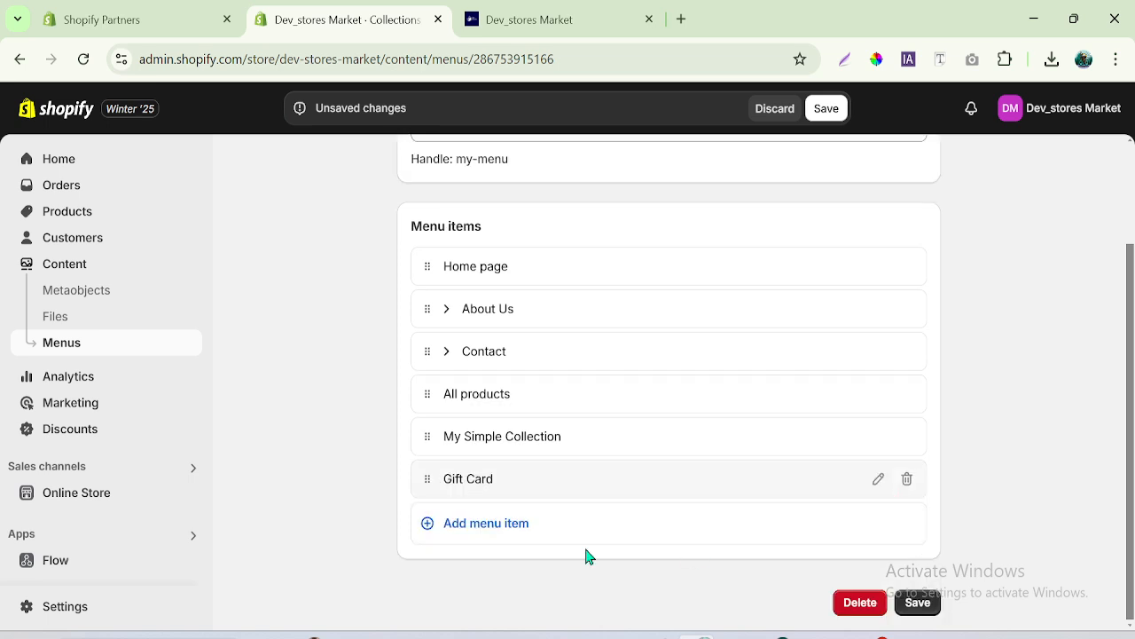
- Add a T-shirt item below Gift Card that links to the T-shirt collection
click(487, 527)
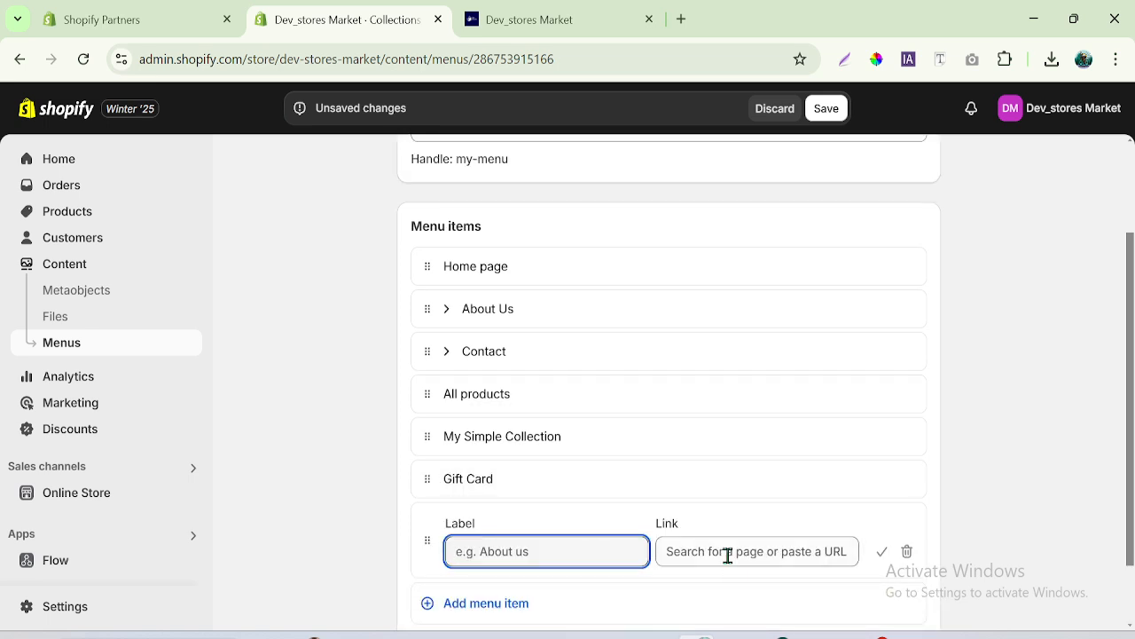
click(727, 555)
click(717, 276)
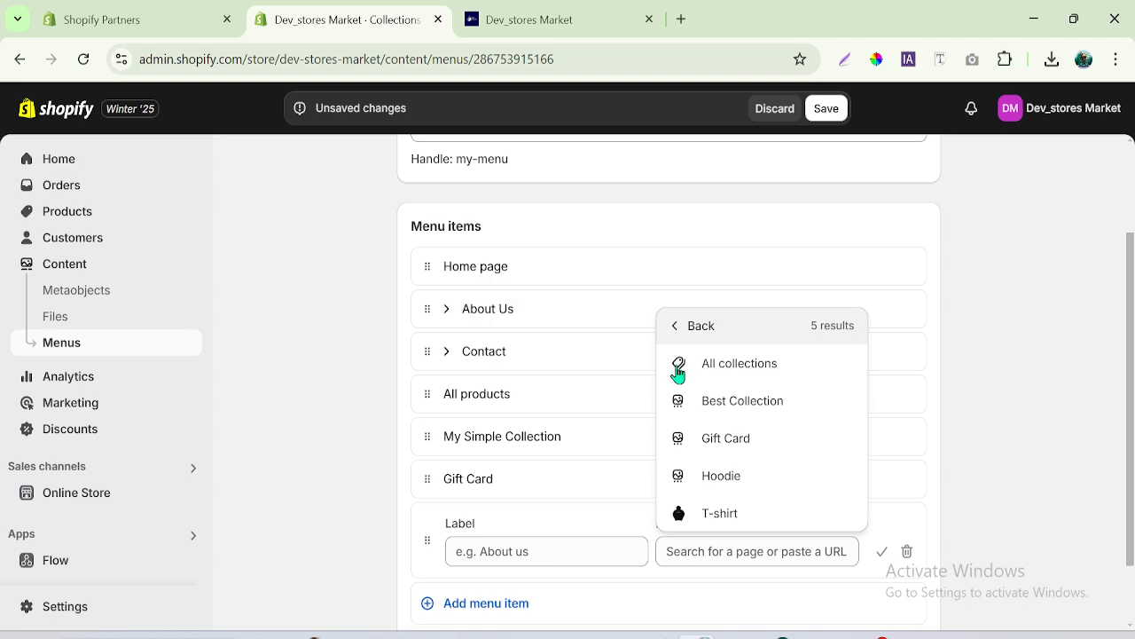
click(726, 518)
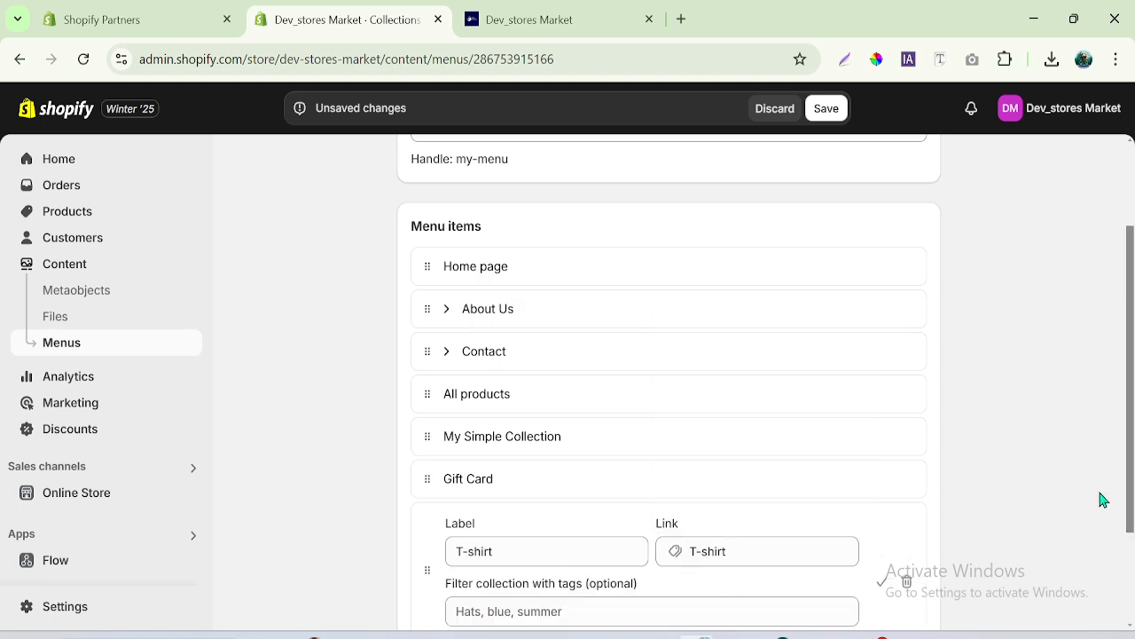
scroll(1092, 479, down, 2)
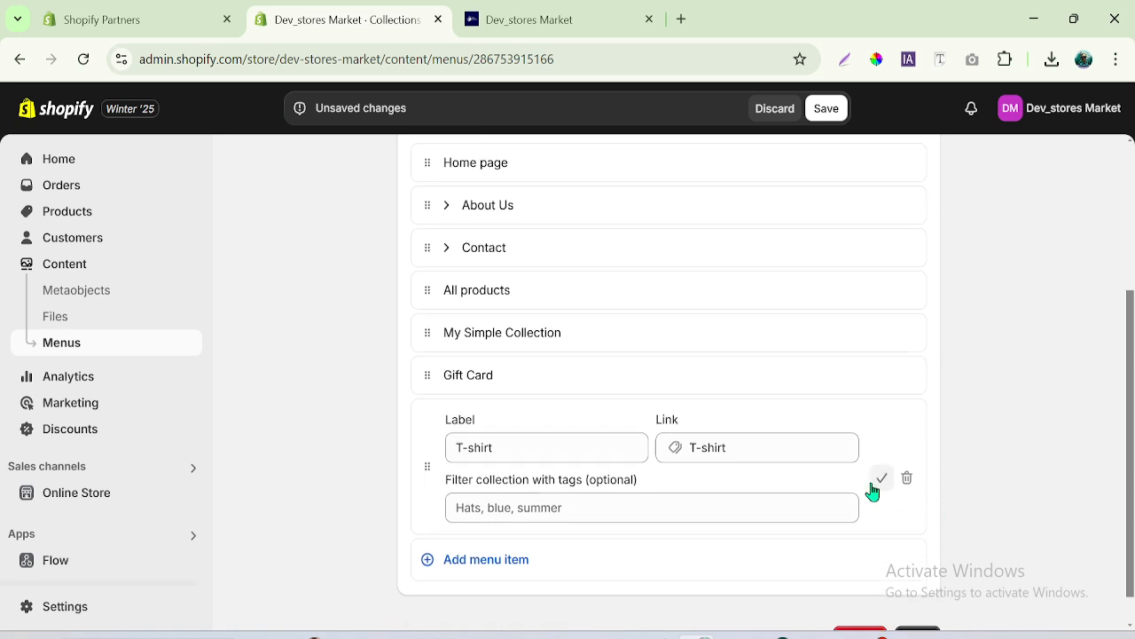
click(878, 482)
- Add a Hoodie item below T-shirt that links to the Hoodie collection
click(498, 523)
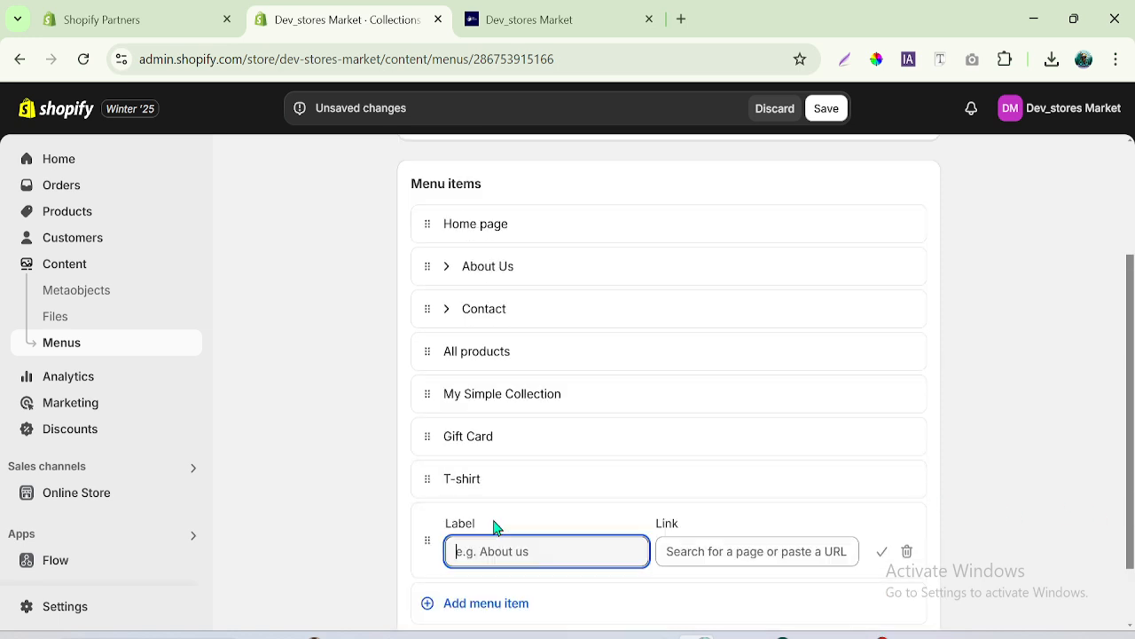
click(754, 553)
click(752, 297)
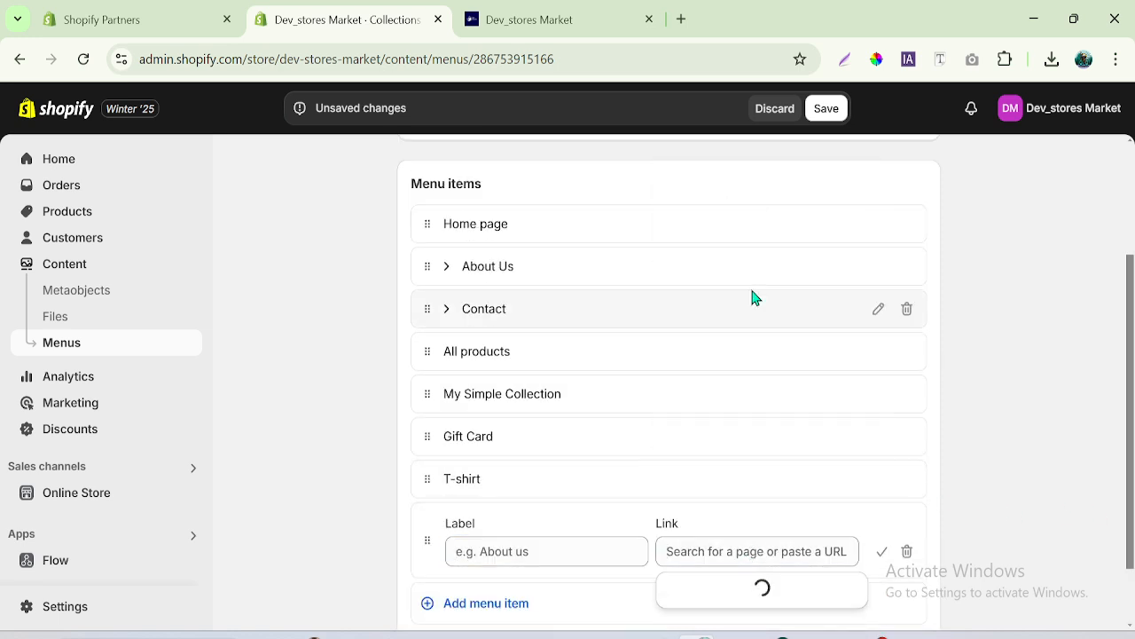
click(725, 476)
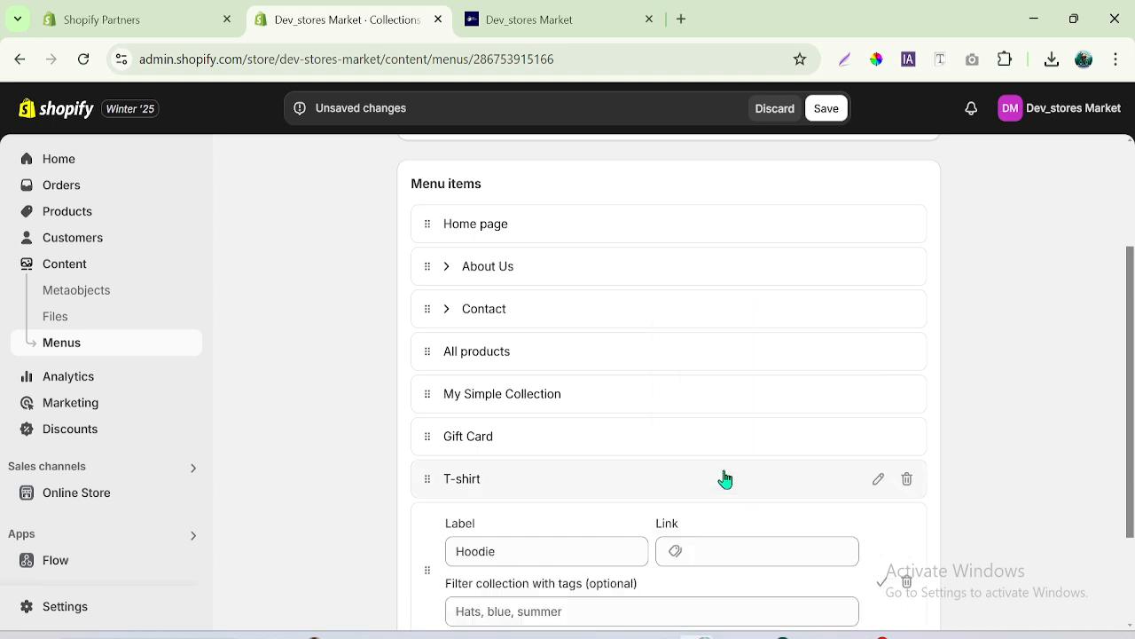
click(882, 580)
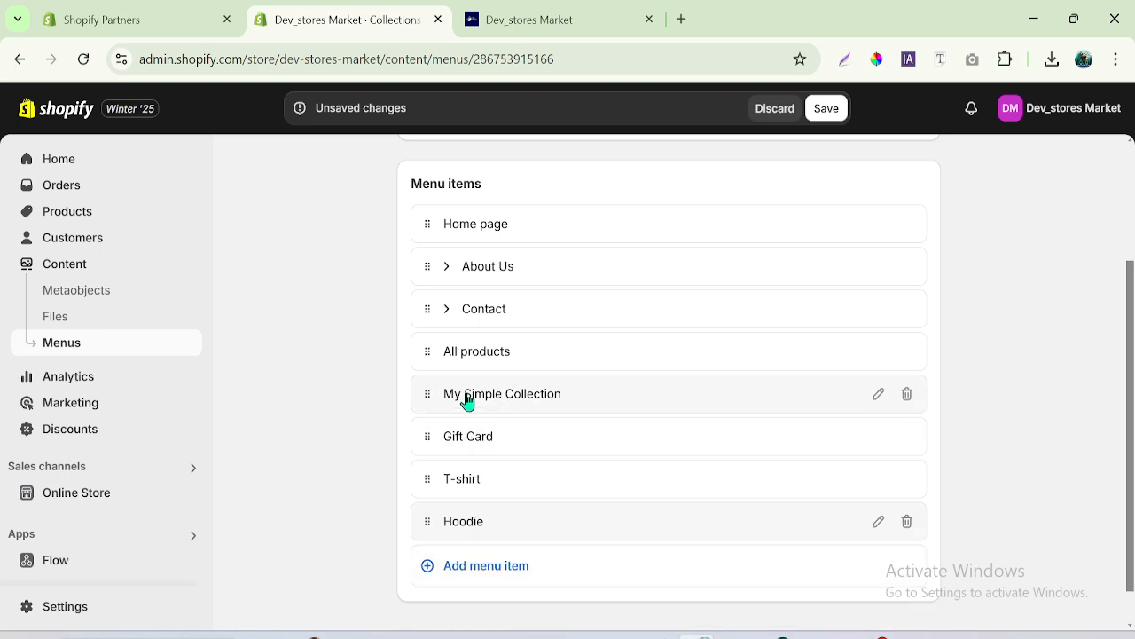
- Add a menu item labelled Singel Collection at the end of the menu, with # as its link
click(469, 568)
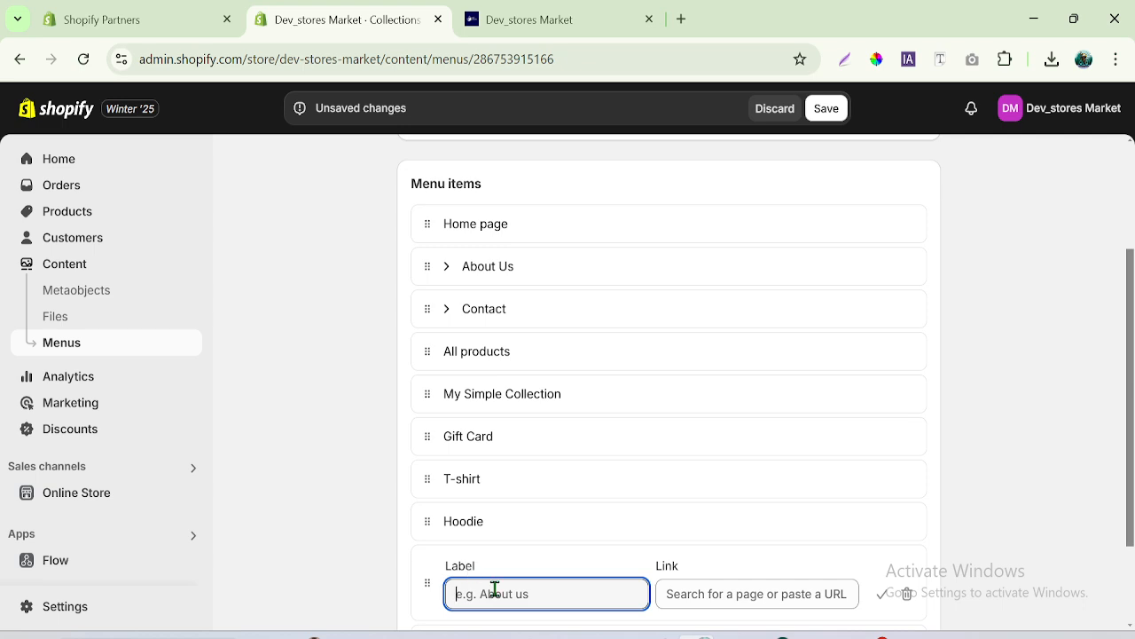
text(S)
key(BackSpace)
text(ma)
key(BackSpace)
key(BackSpace)
key(BackSpace)
text(S)
drag(1131, 511, 1131, 556)
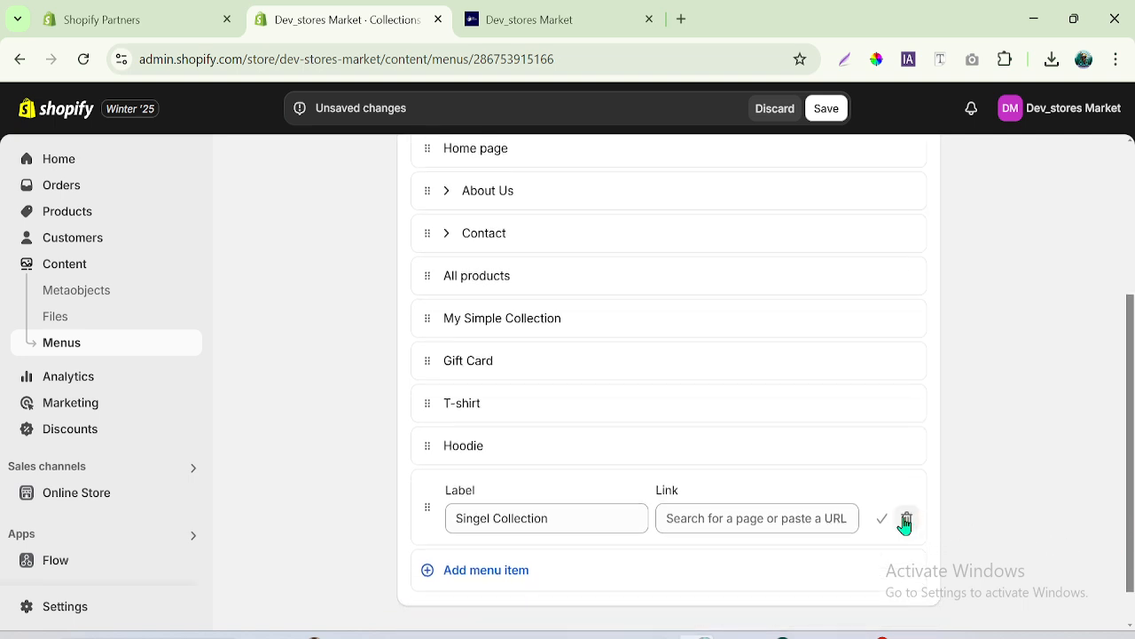
click(889, 521)
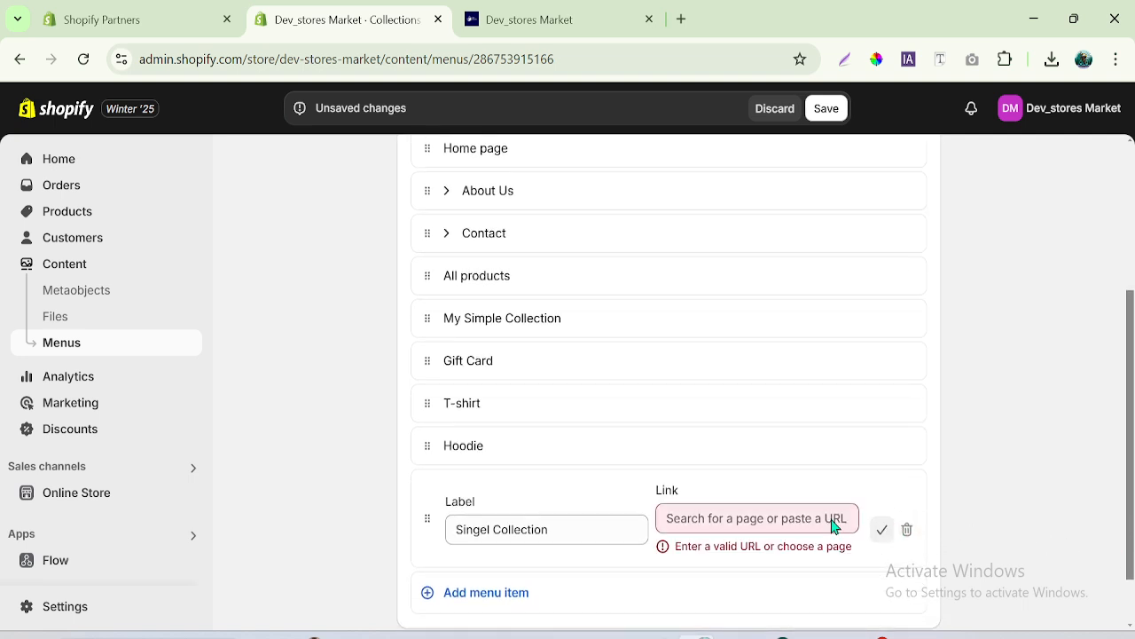
click(728, 516)
text(#)
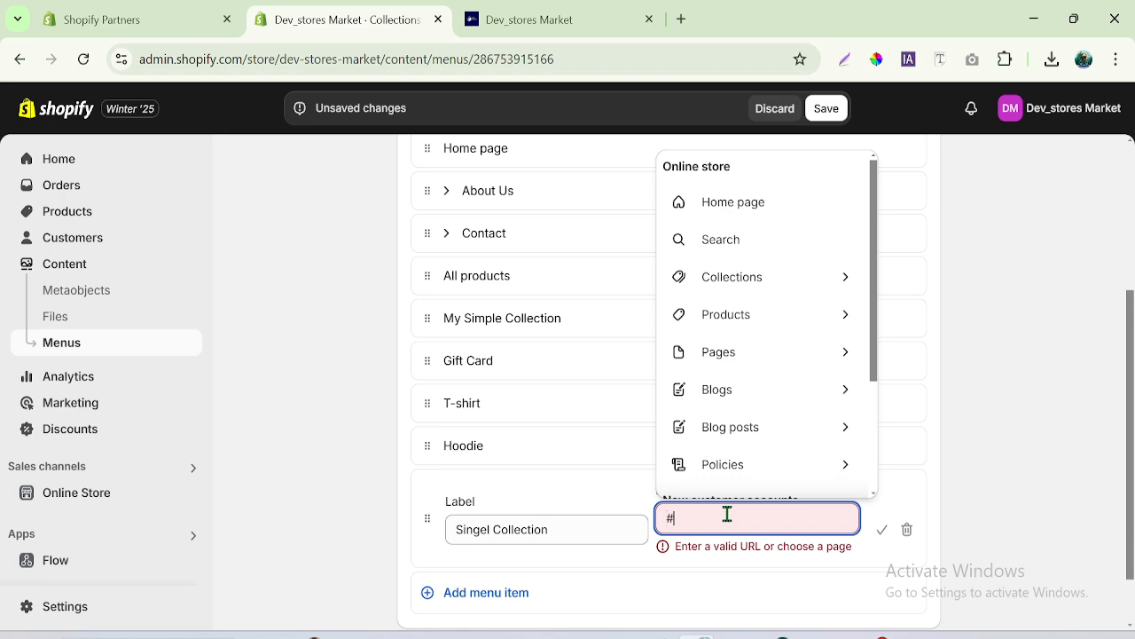
click(725, 557)
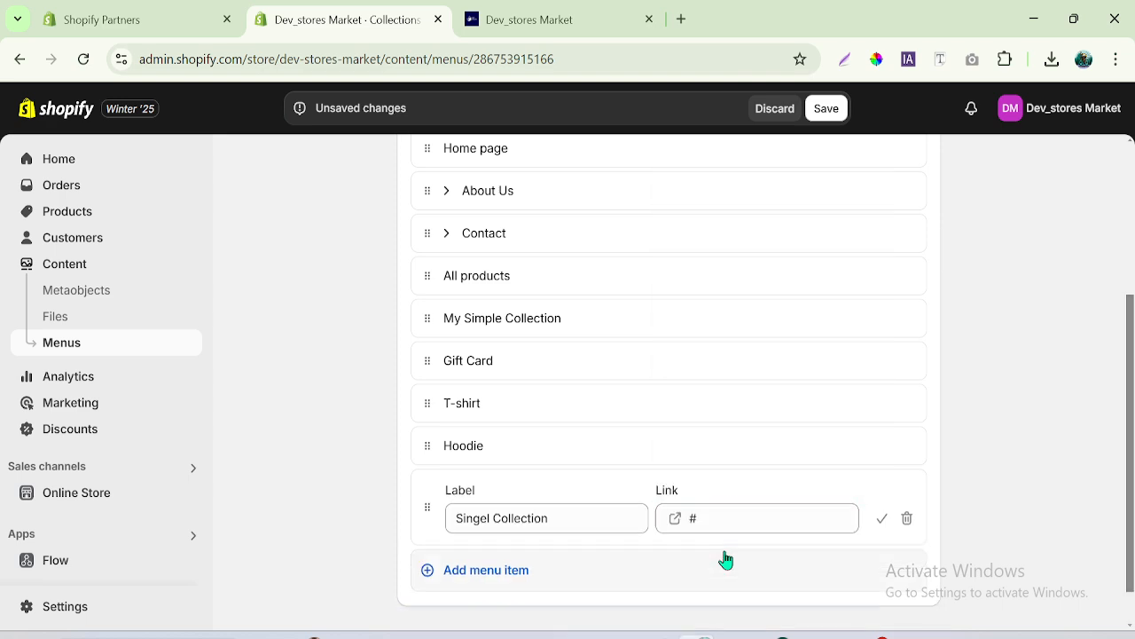
click(882, 528)
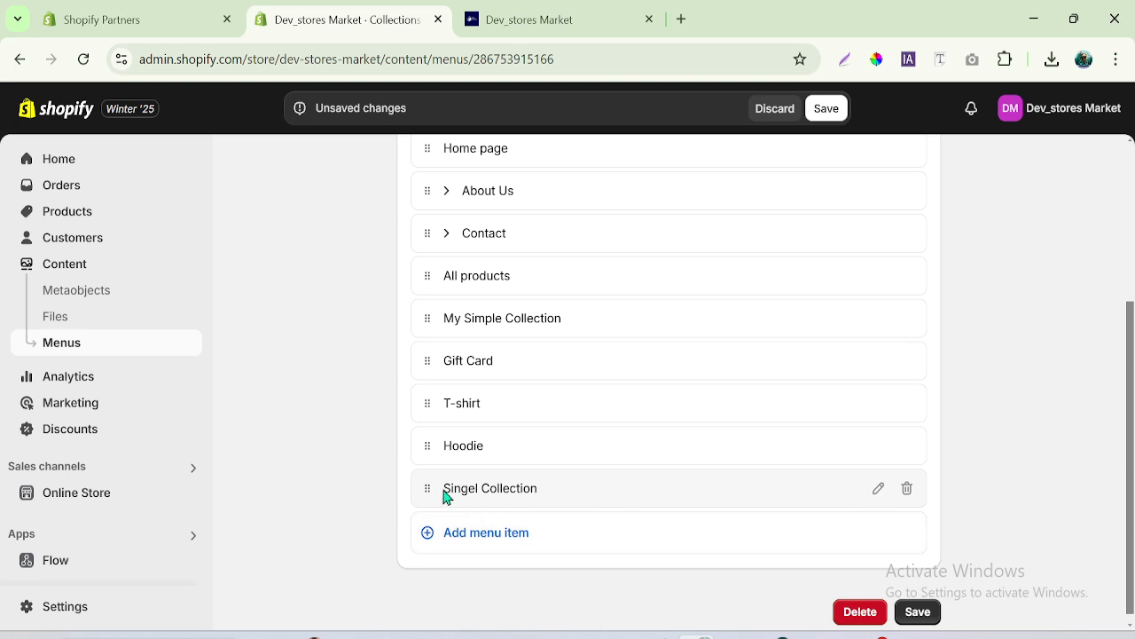
- Move Singel Collection directly above Gift Card and nest Gift Card beneath it as a submenu item
drag(428, 494, 431, 382)
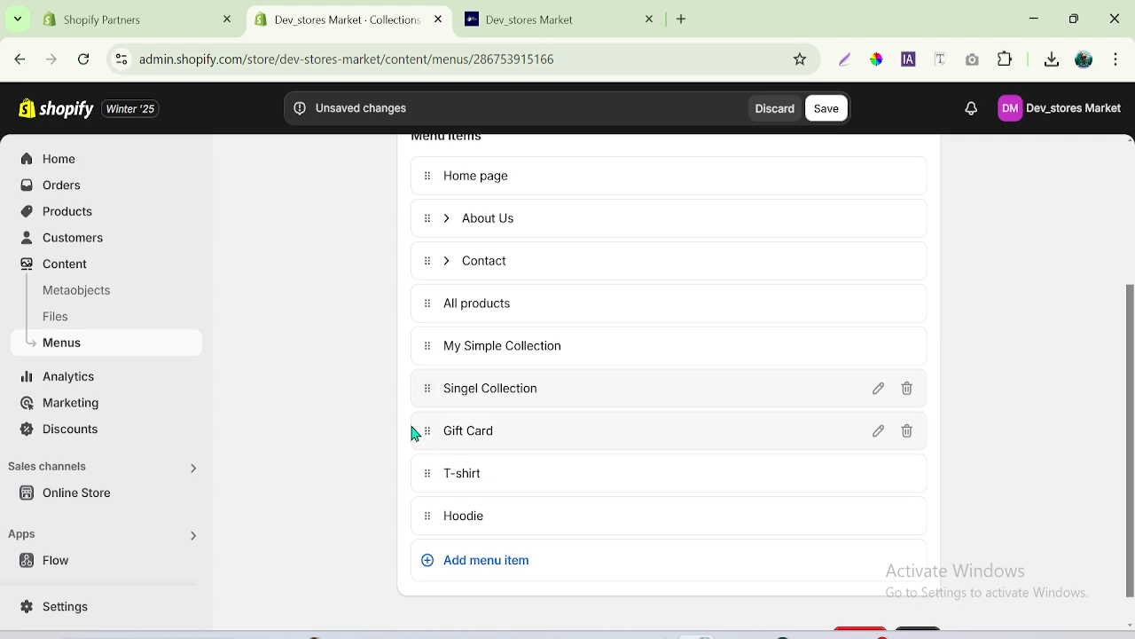
drag(426, 432, 512, 436)
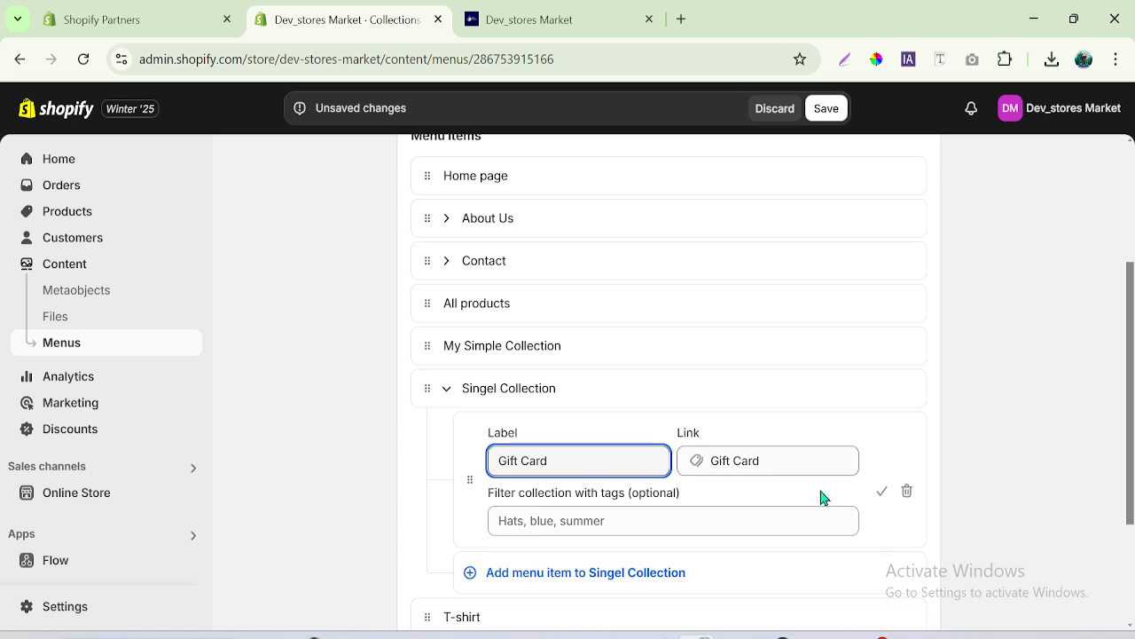
click(882, 491)
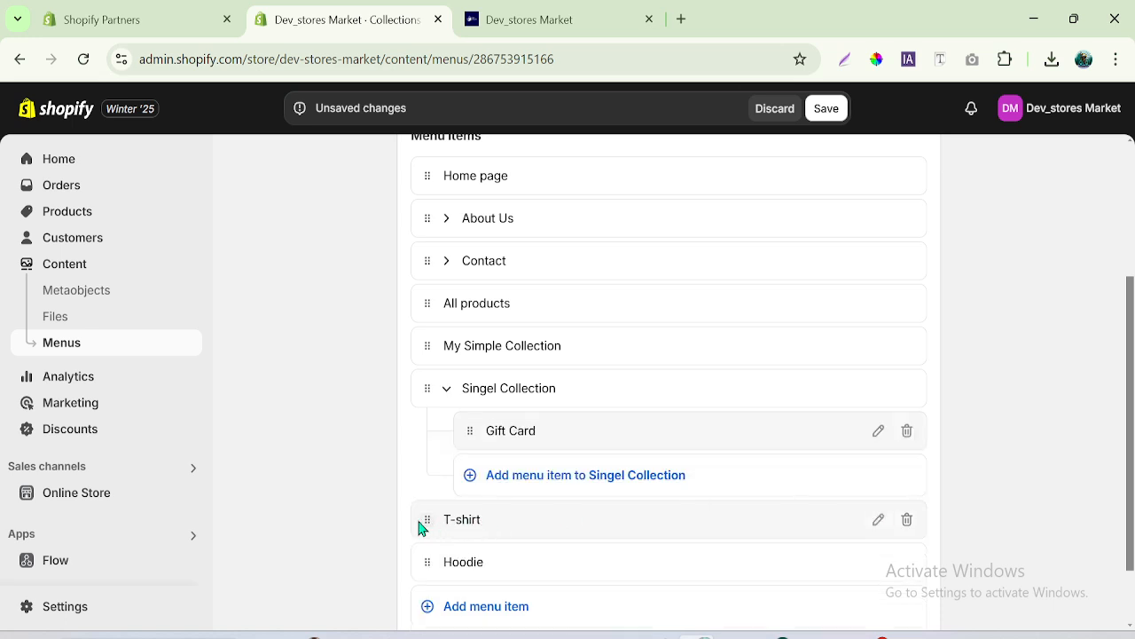
- Try to nest the T-shirt item under the expanded Singel Collection item
drag(426, 521, 583, 523)
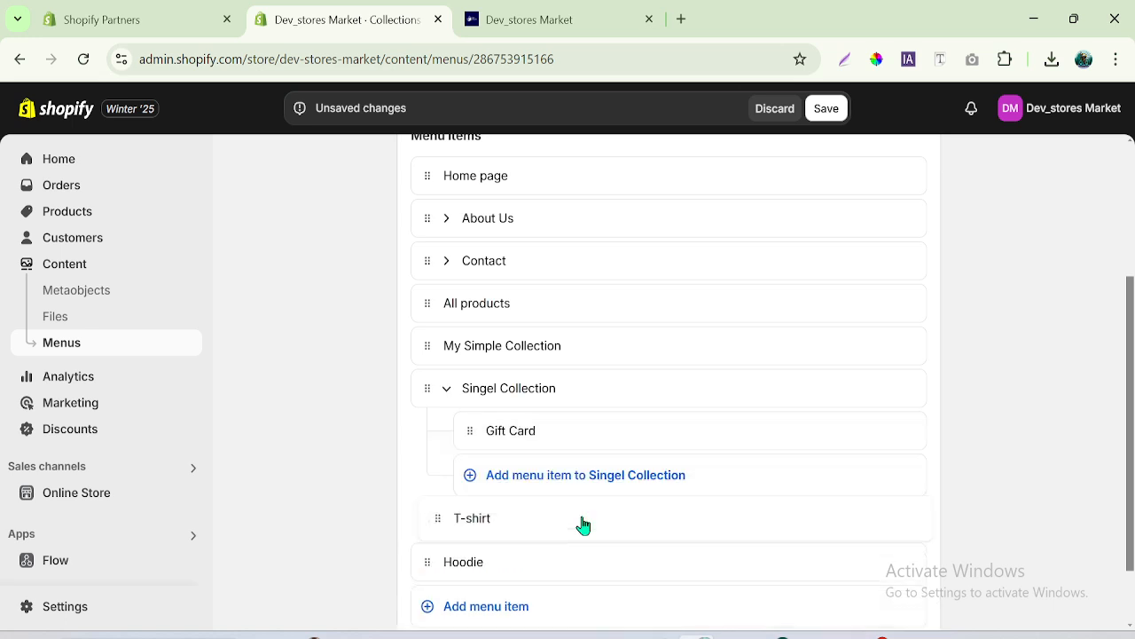
drag(426, 527, 671, 519)
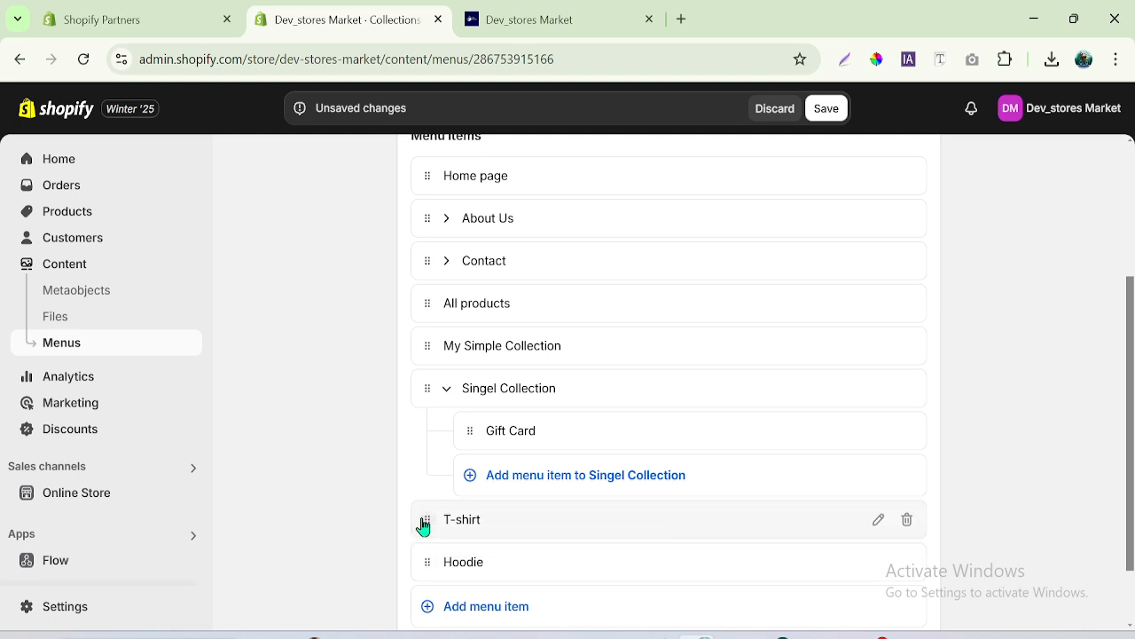
drag(437, 526, 736, 495)
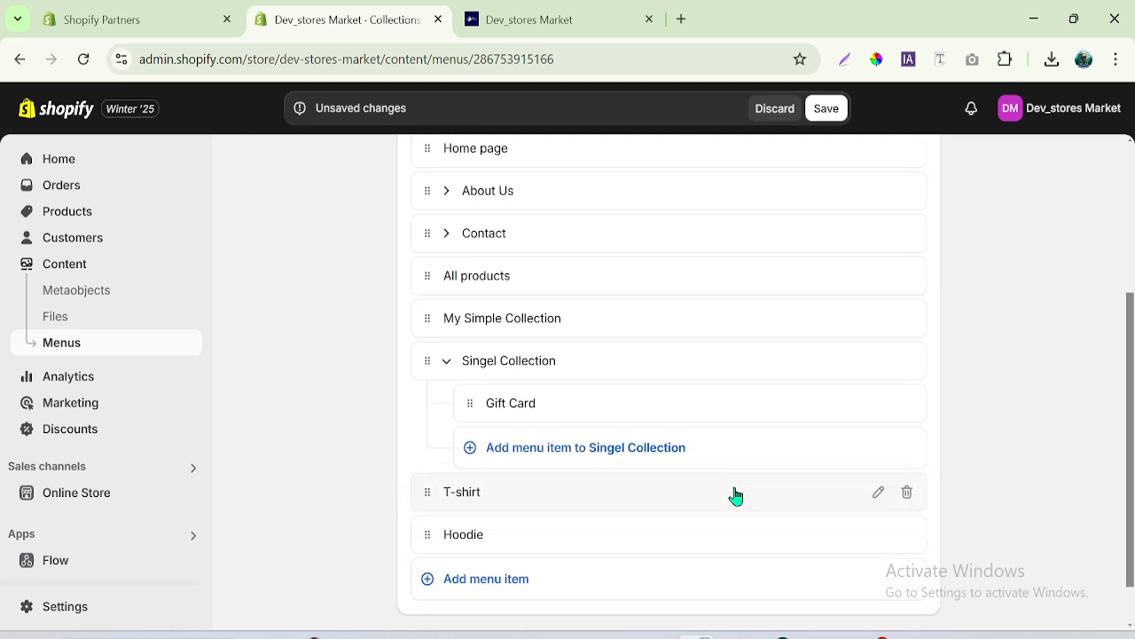
- Nest the T-shirt item beneath Singel Collection as a submenu item above Gift Card
click(448, 364)
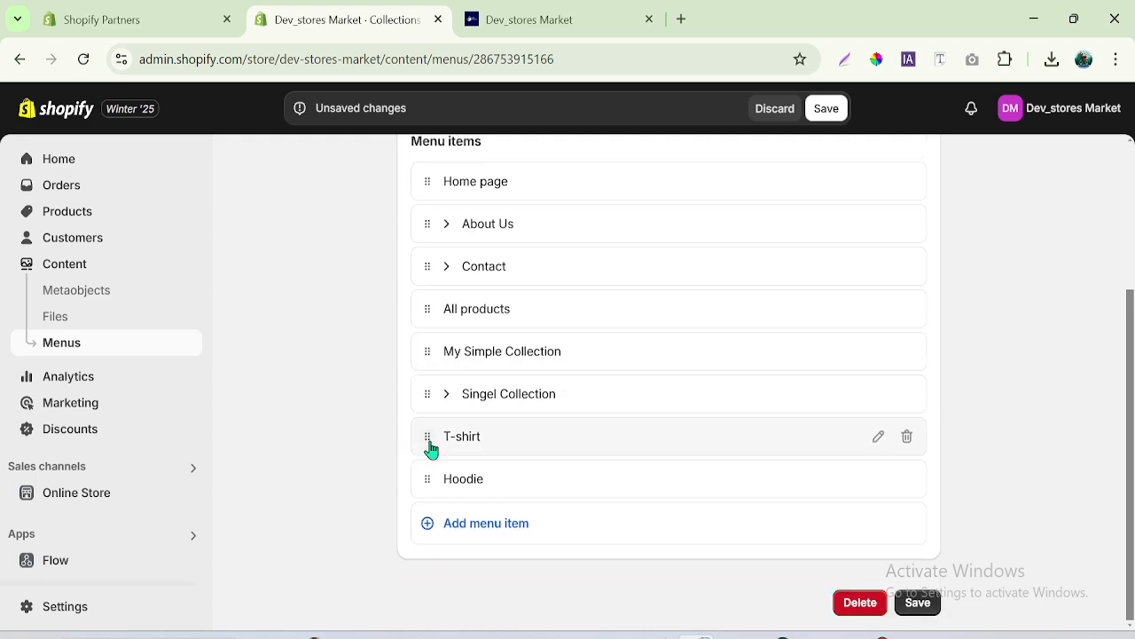
drag(427, 437, 563, 444)
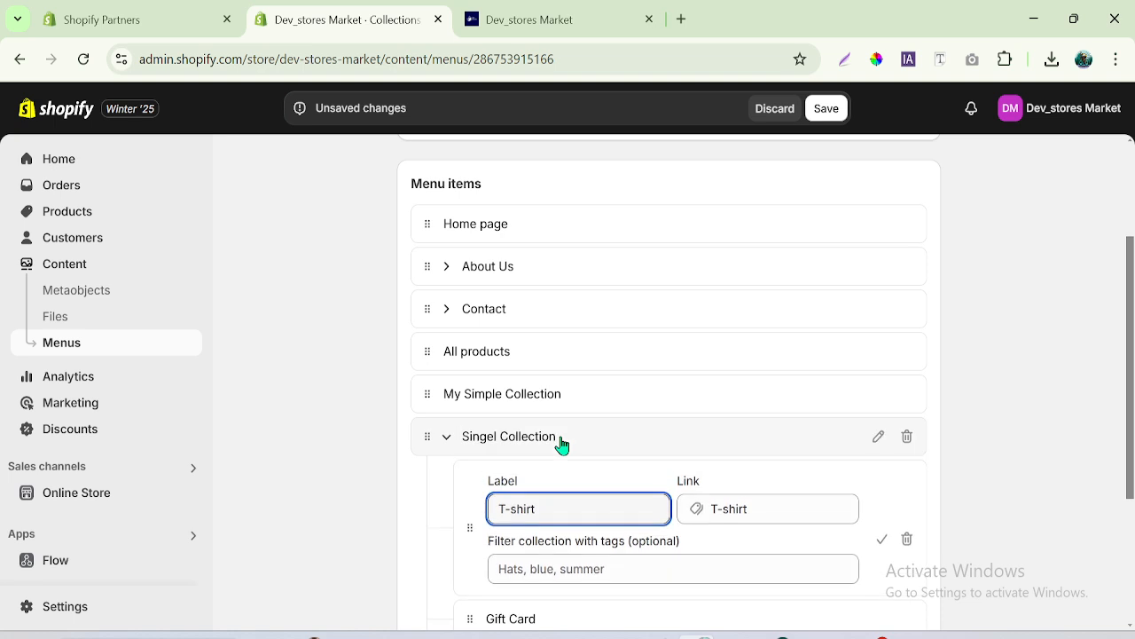
click(882, 539)
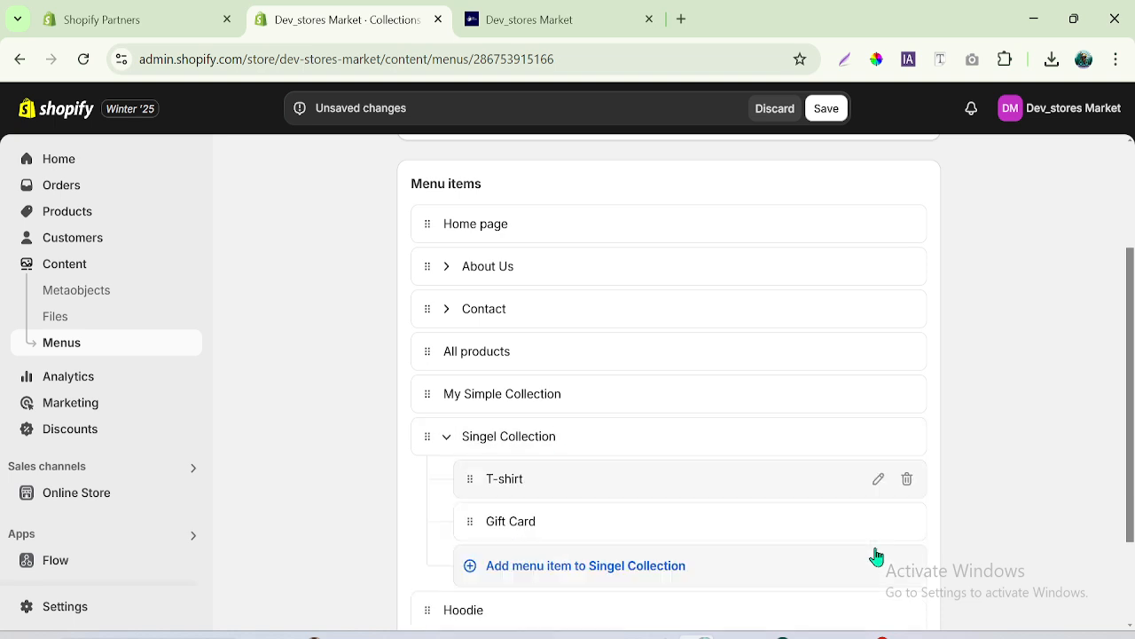
click(816, 434)
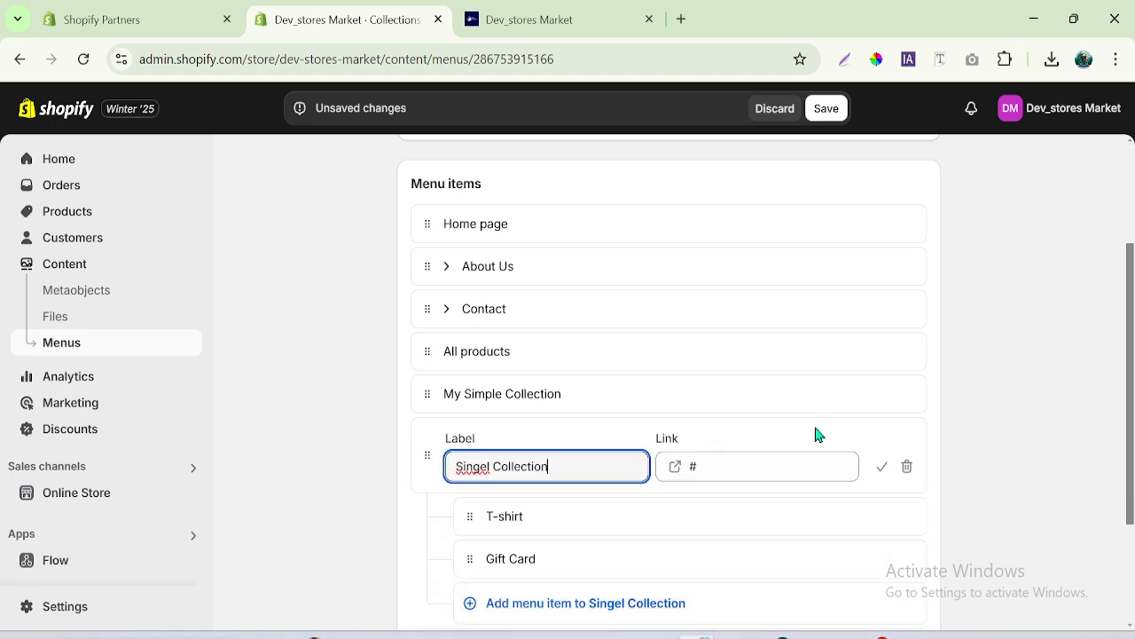
click(507, 433)
click(882, 467)
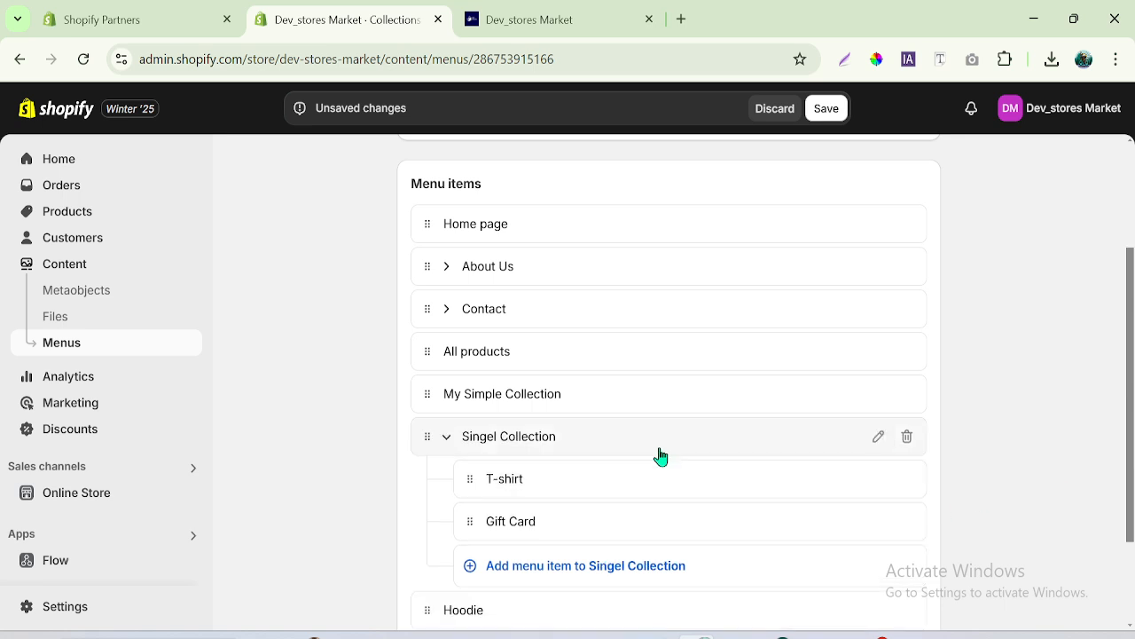
- Collapse the Singel Collection item and save the menu changes
click(447, 438)
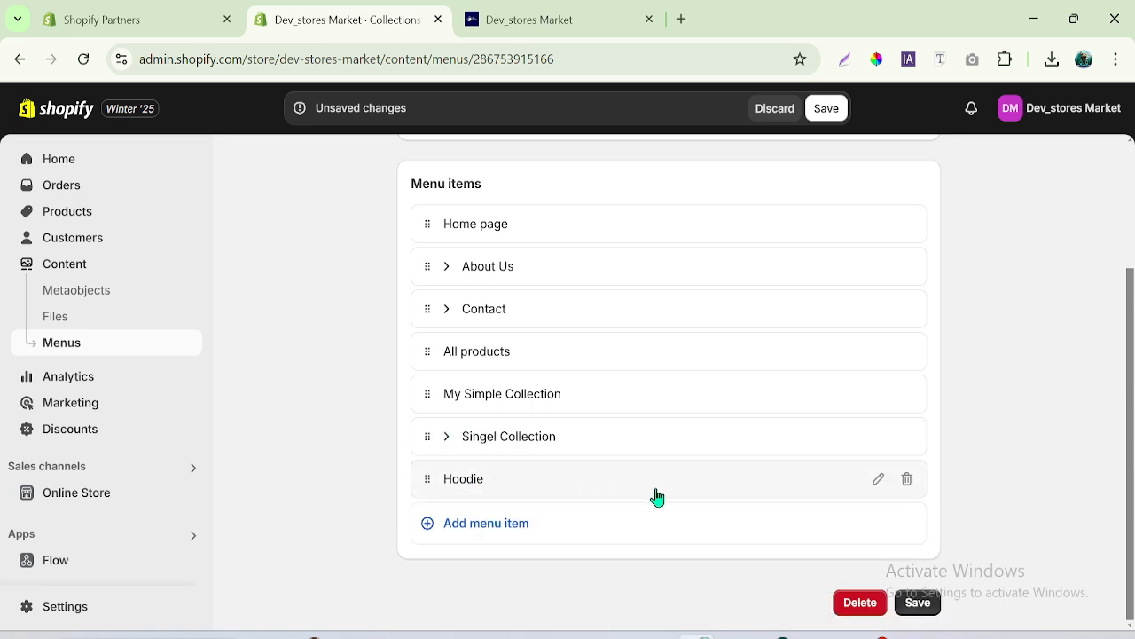
click(921, 604)
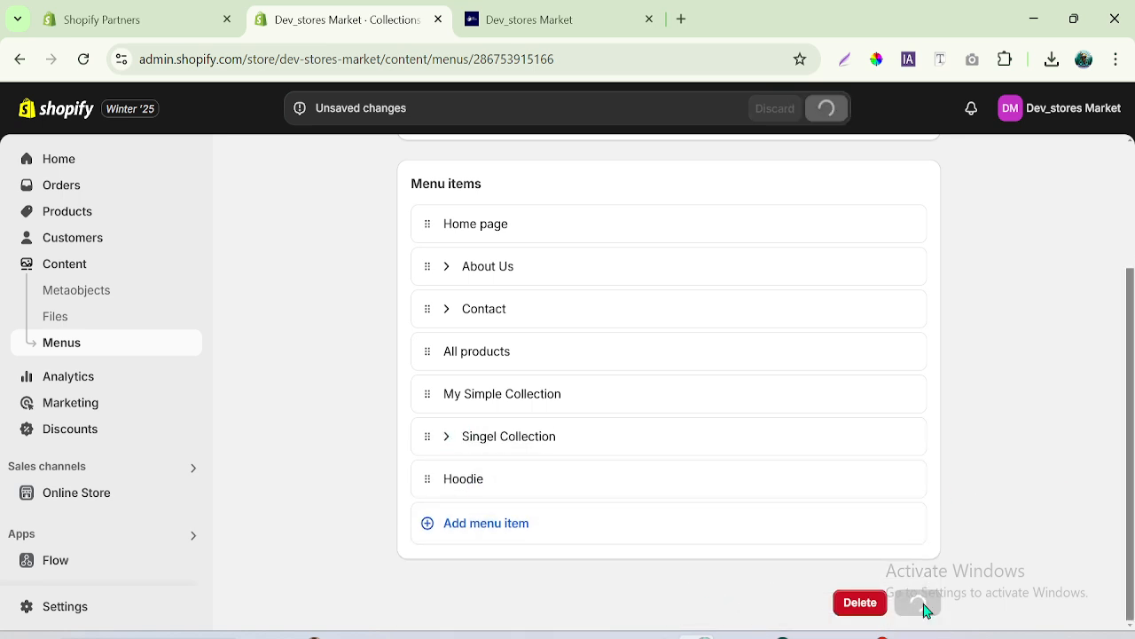
- Switch to the Dev_stores Market storefront and reload its home page to check the header navigation
click(564, 15)
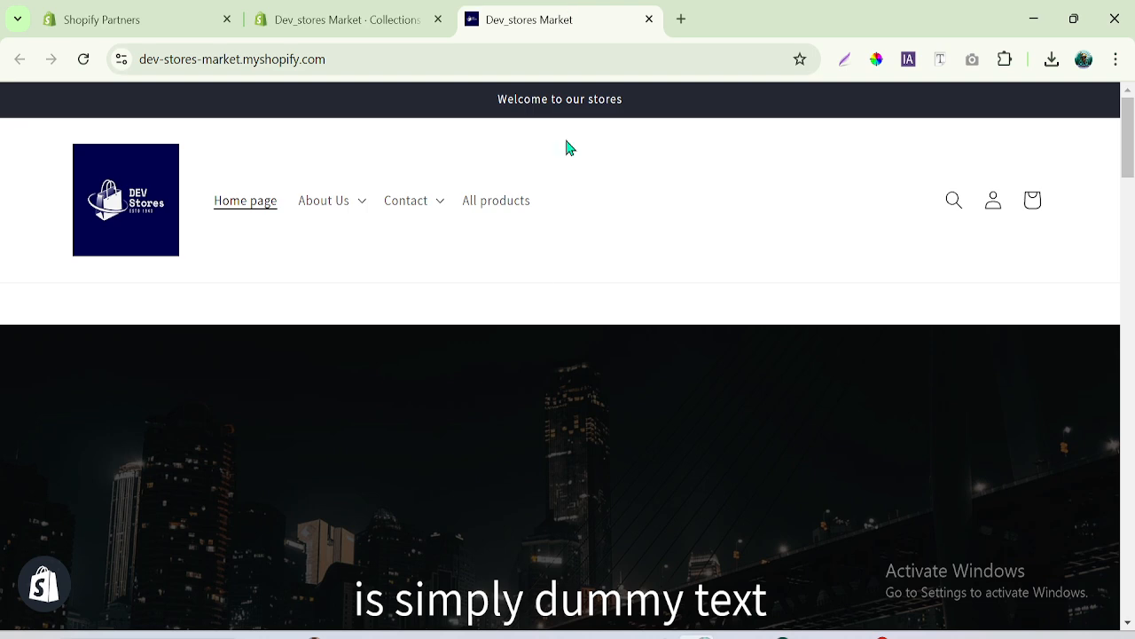
click(249, 216)
click(529, 207)
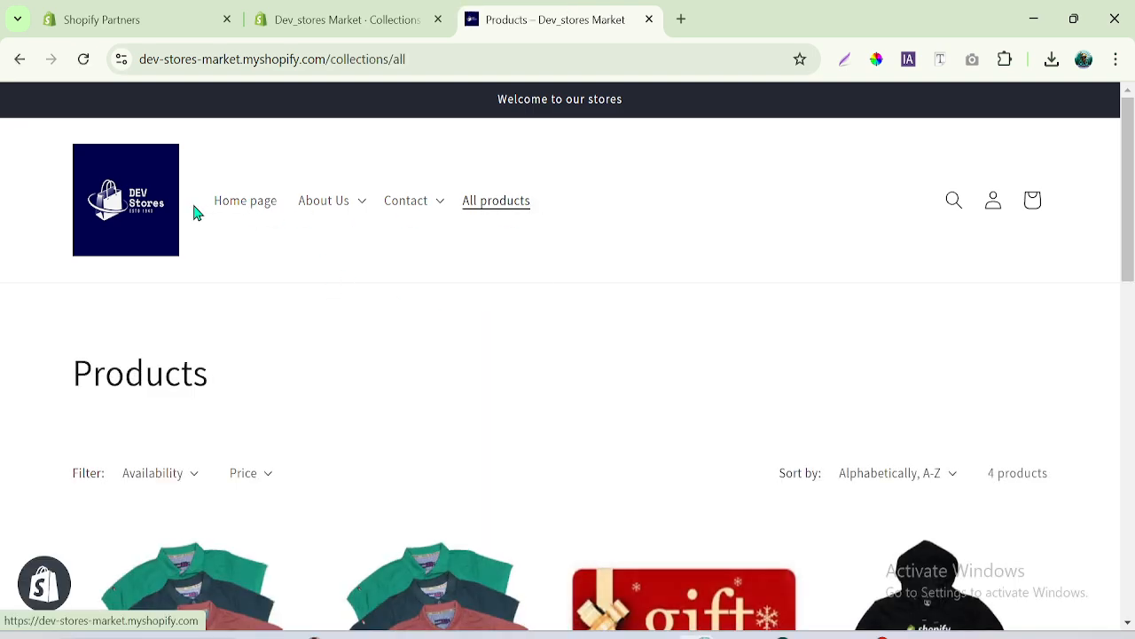
click(239, 214)
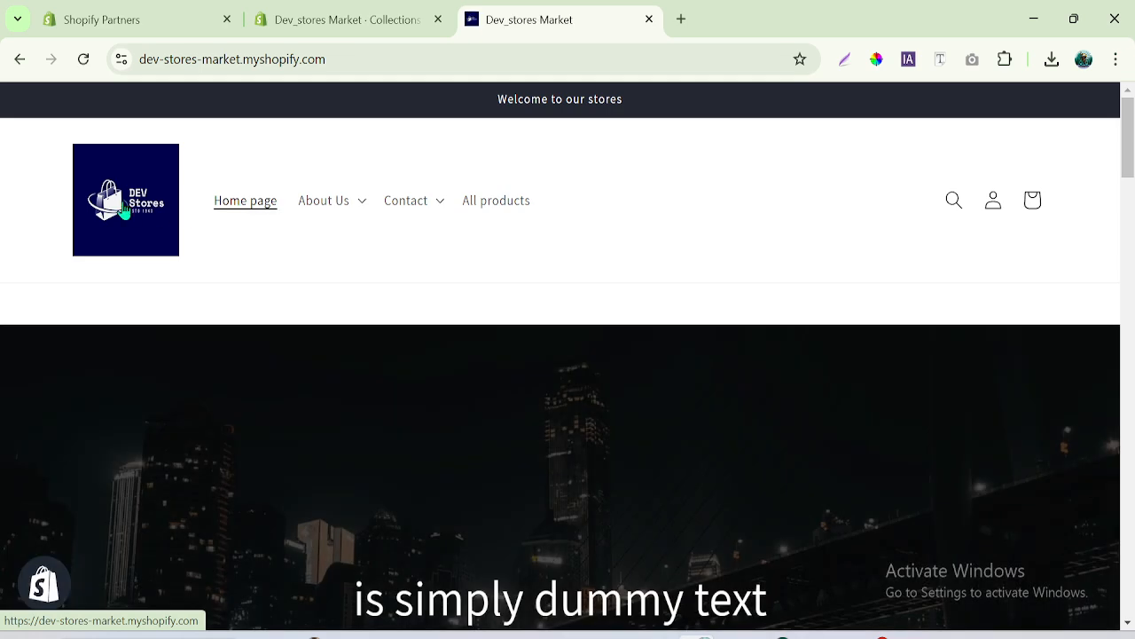
click(122, 210)
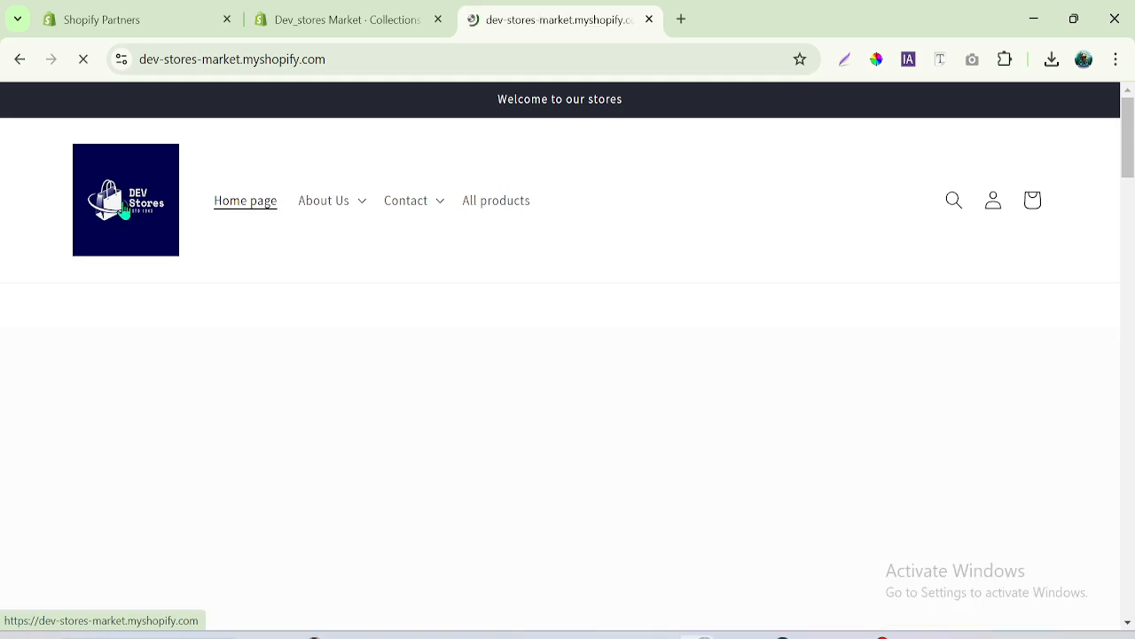
click(344, 68)
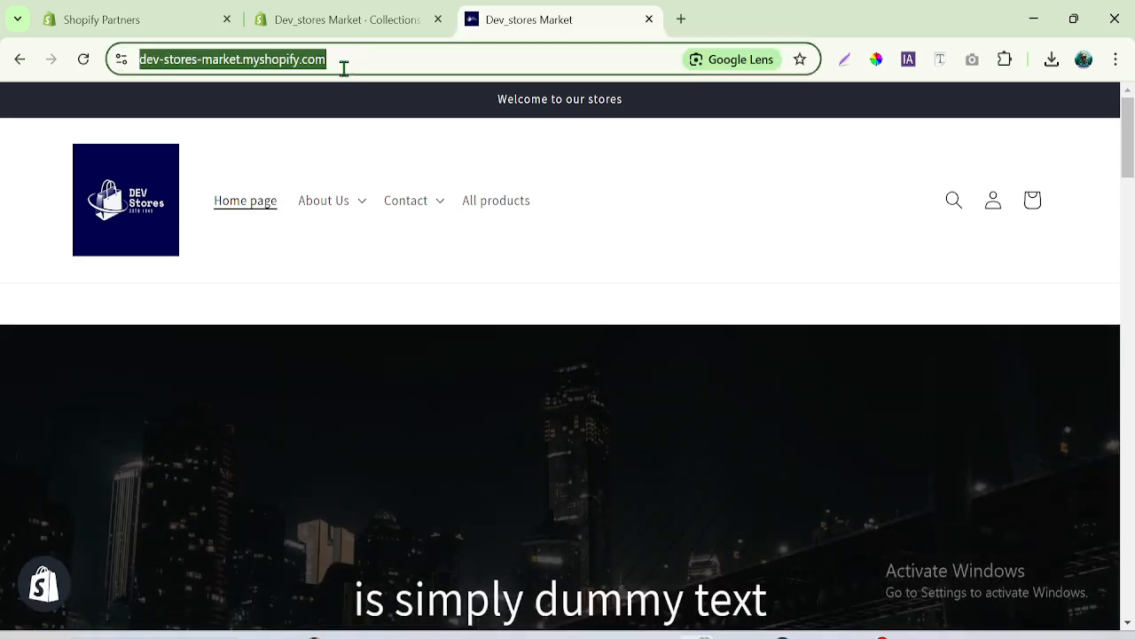
key(Return)
click(366, 27)
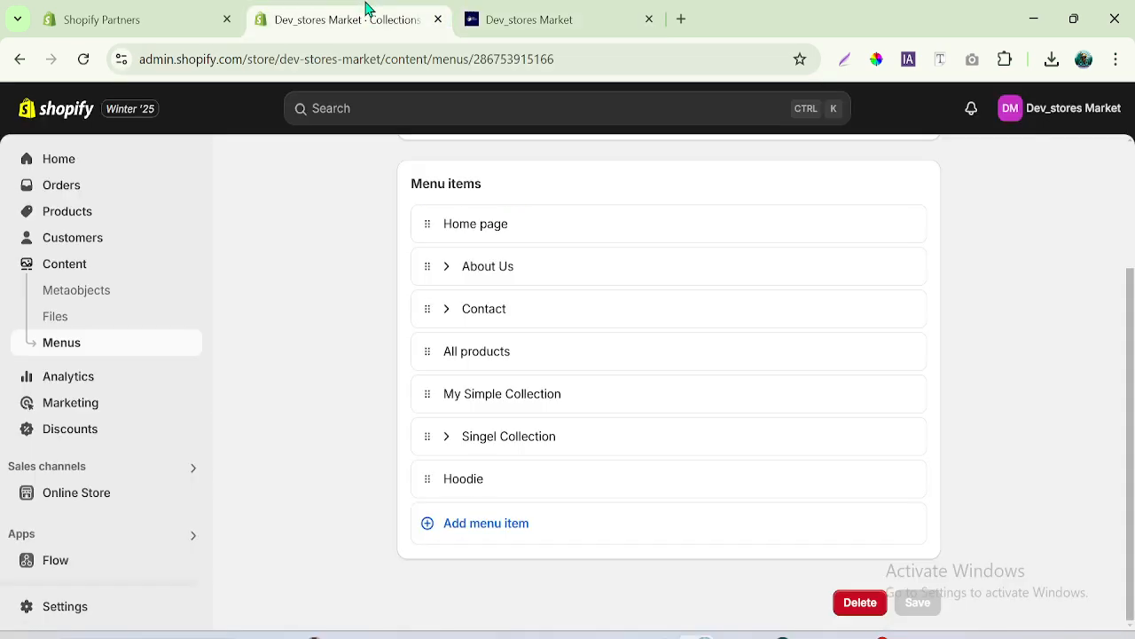
click(585, 8)
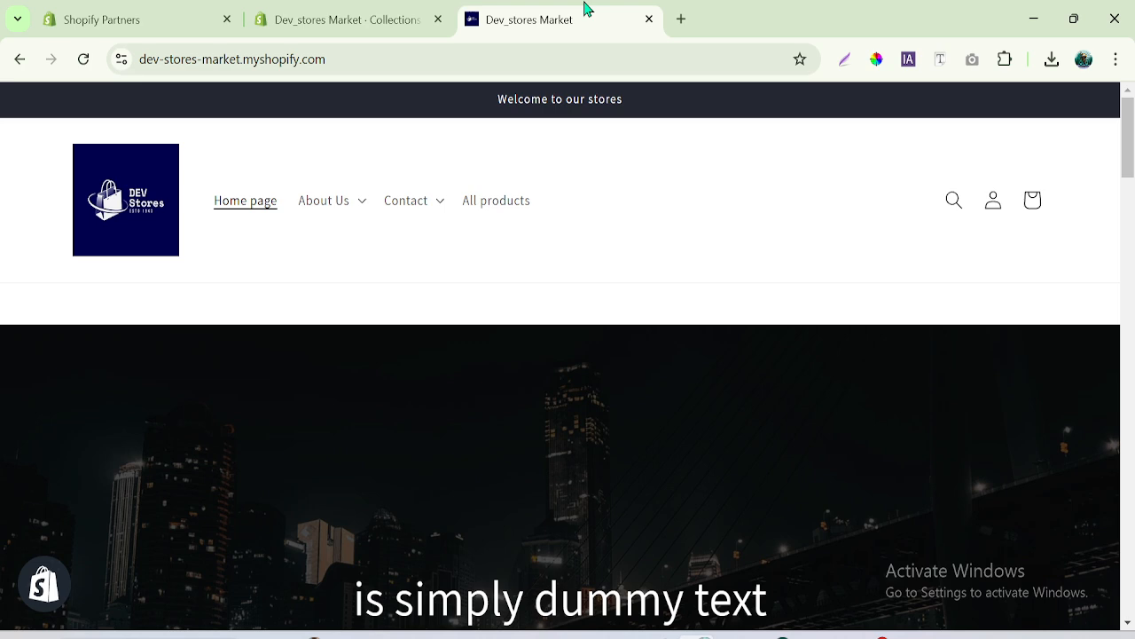
click(83, 58)
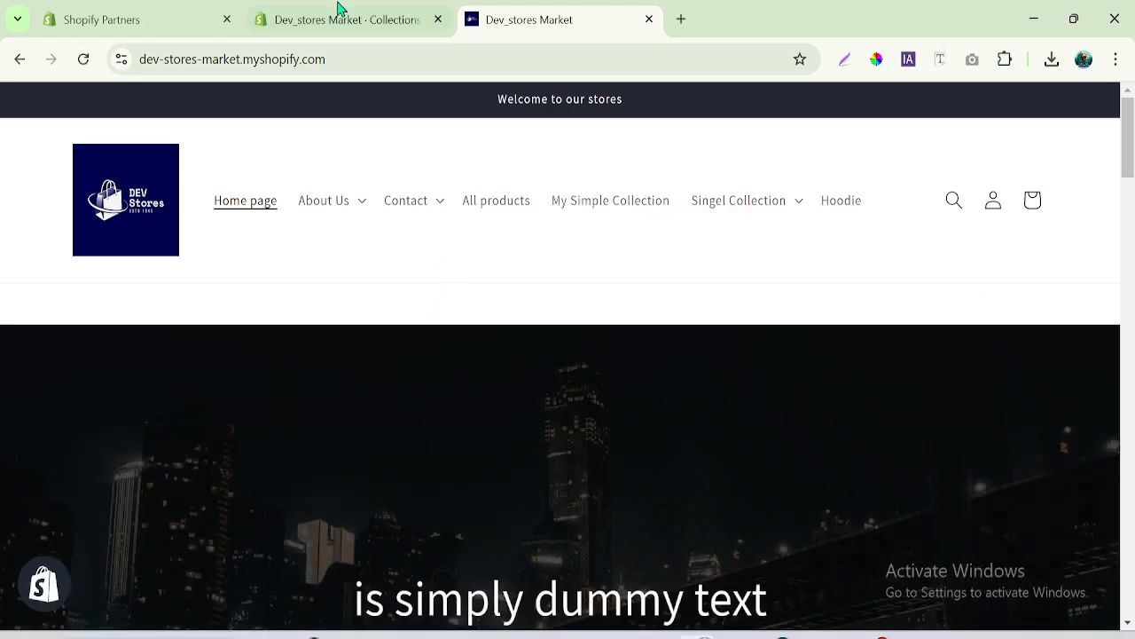
- Compare the storefront navigation with the admin menu items and review the products under My Simple Collection
click(341, 21)
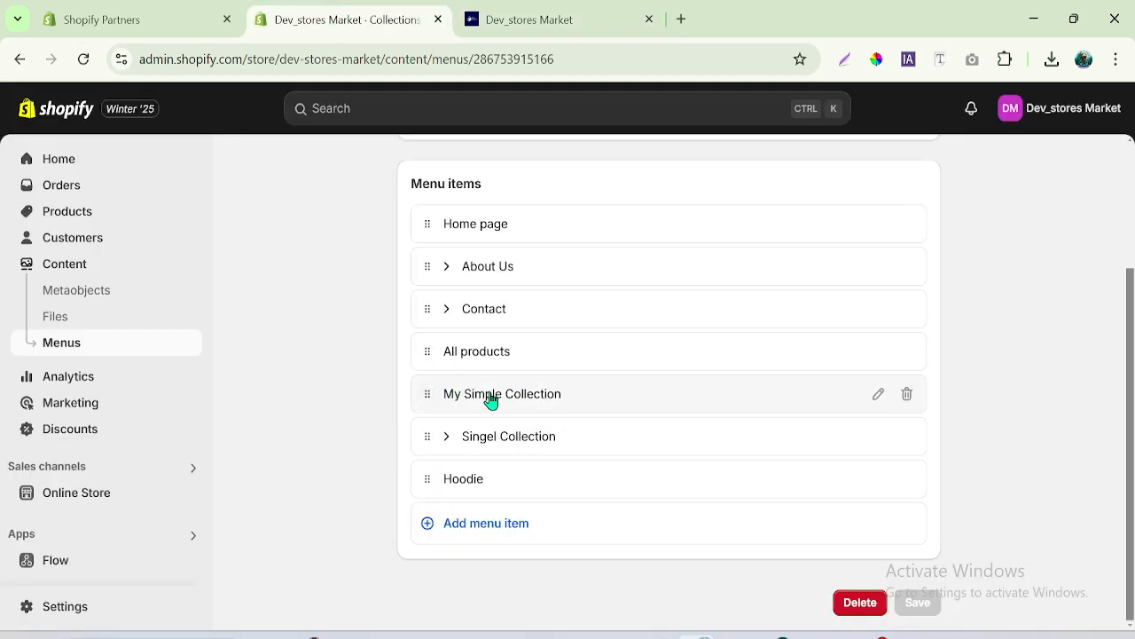
click(511, 13)
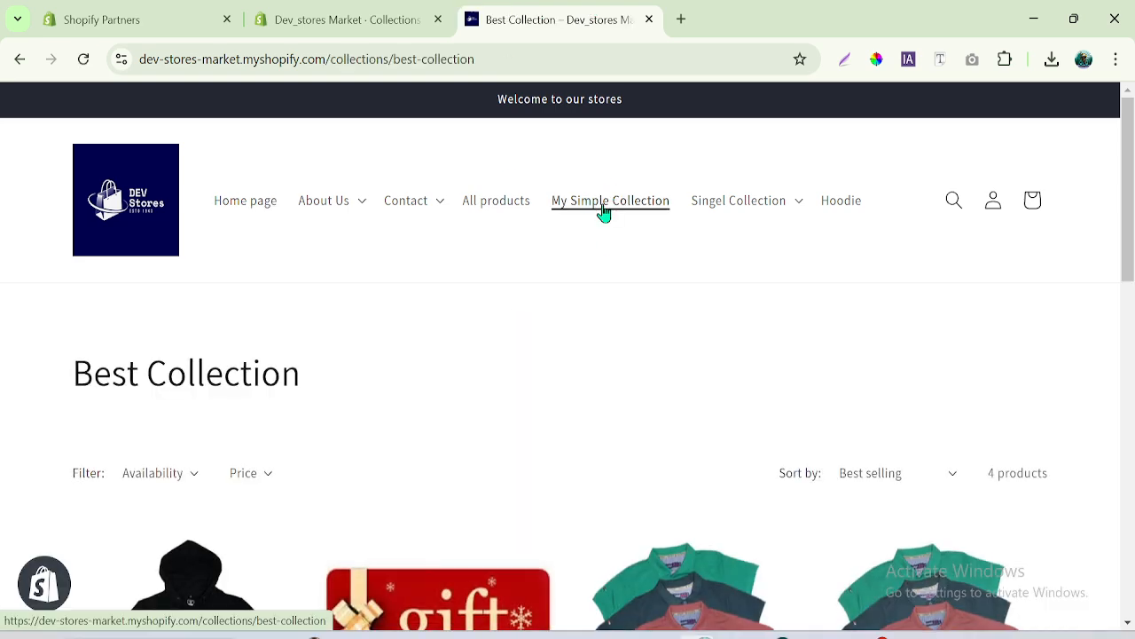
scroll(1132, 183, down, 4)
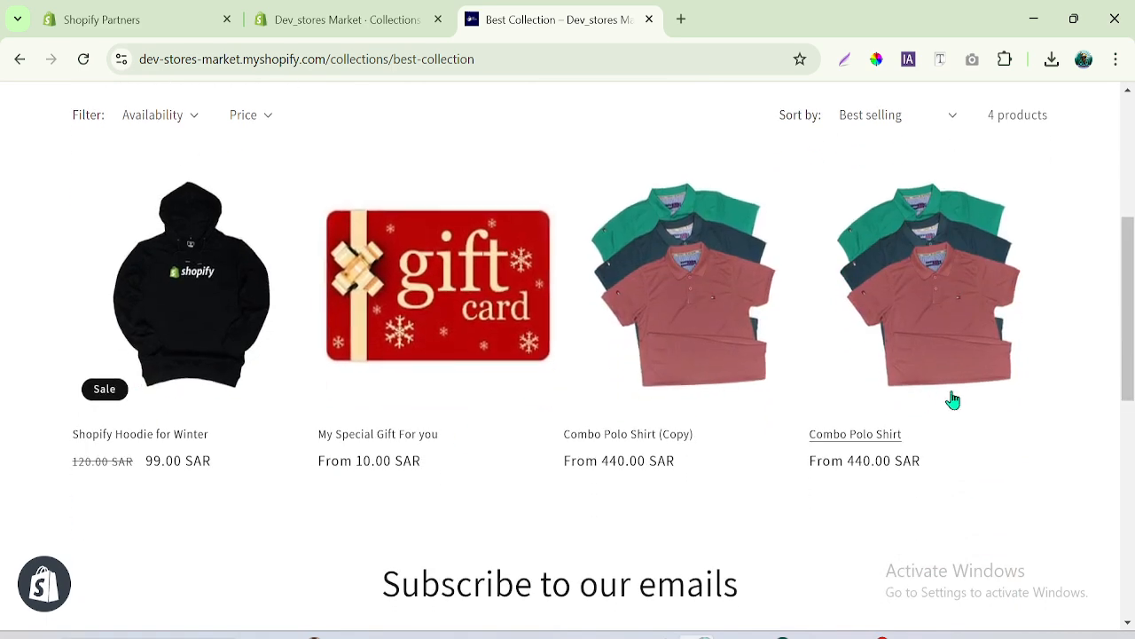
scroll(1128, 372, up, 4)
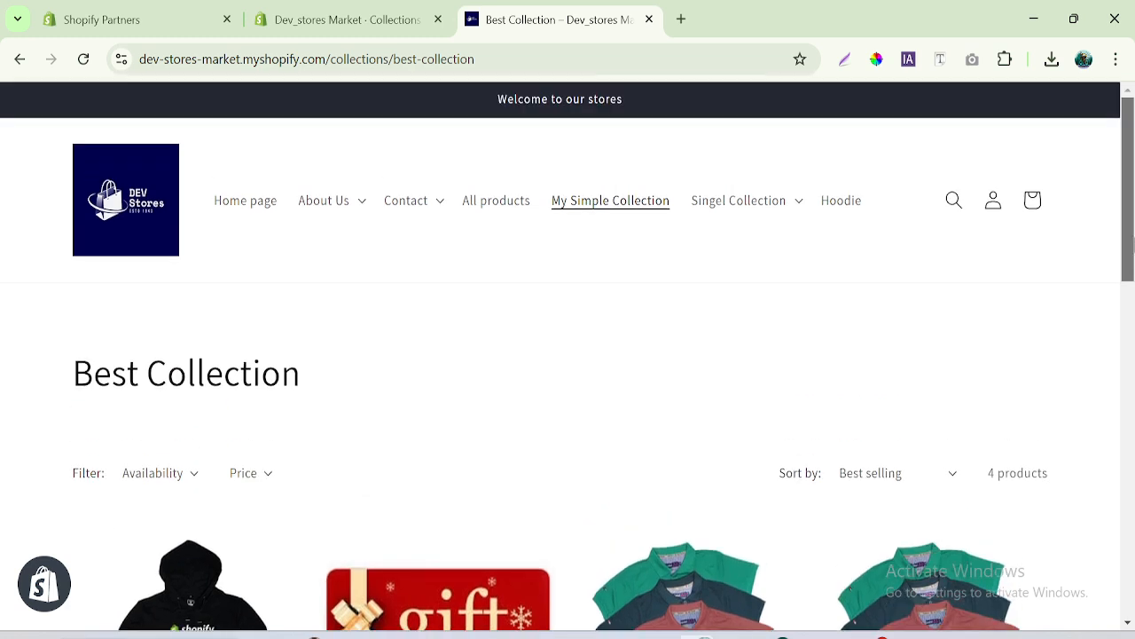
- Open the T-shirt page from the storefront's Singel Collection submenu and review its products
click(795, 207)
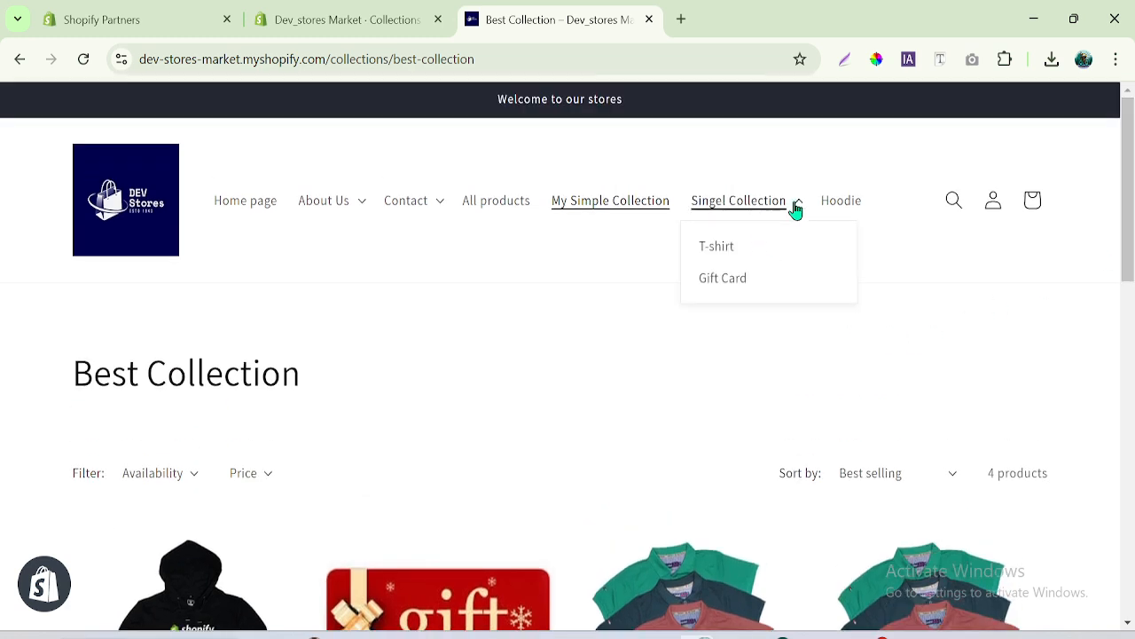
click(705, 250)
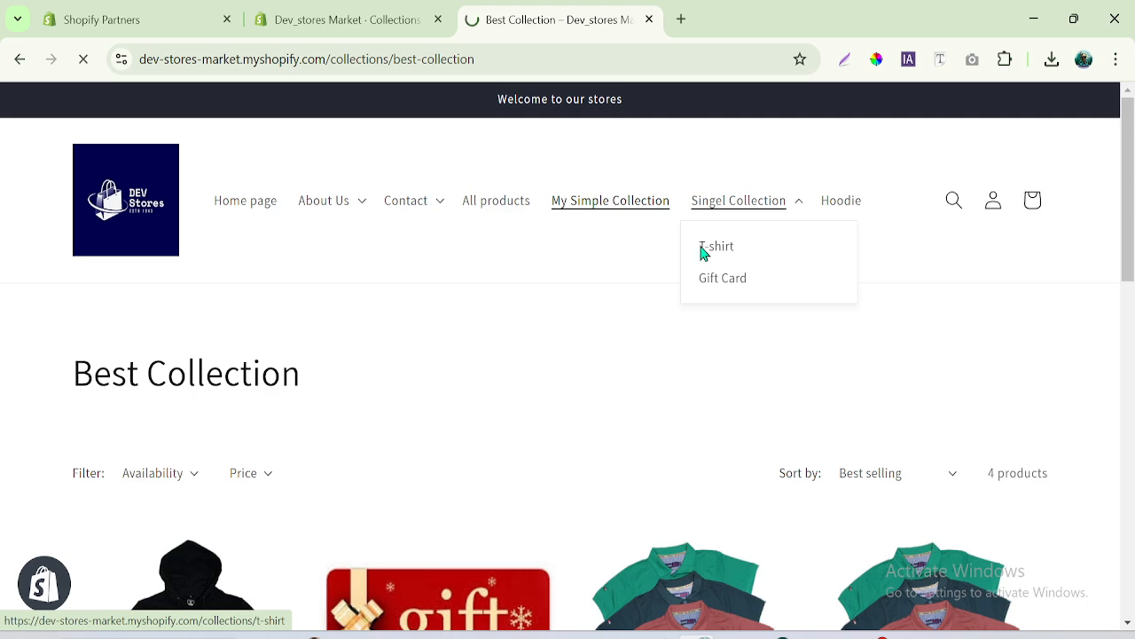
drag(1131, 235, 1132, 306)
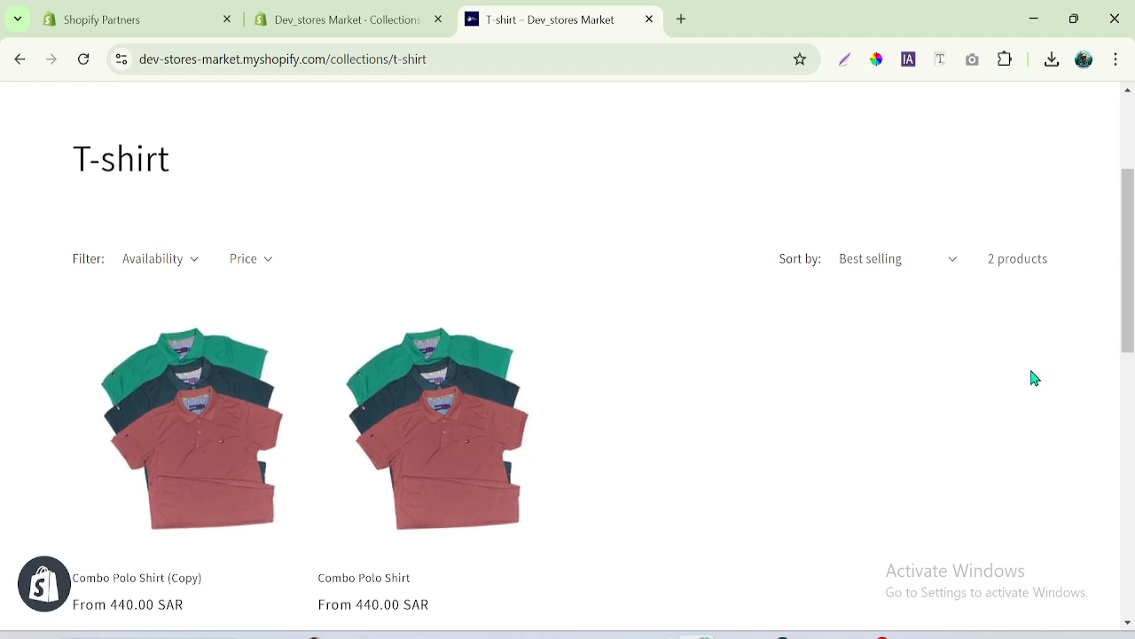
scroll(1113, 299, up, 3)
- Open the Gift Card page from the storefront's Singel Collection submenu and review its products
click(772, 207)
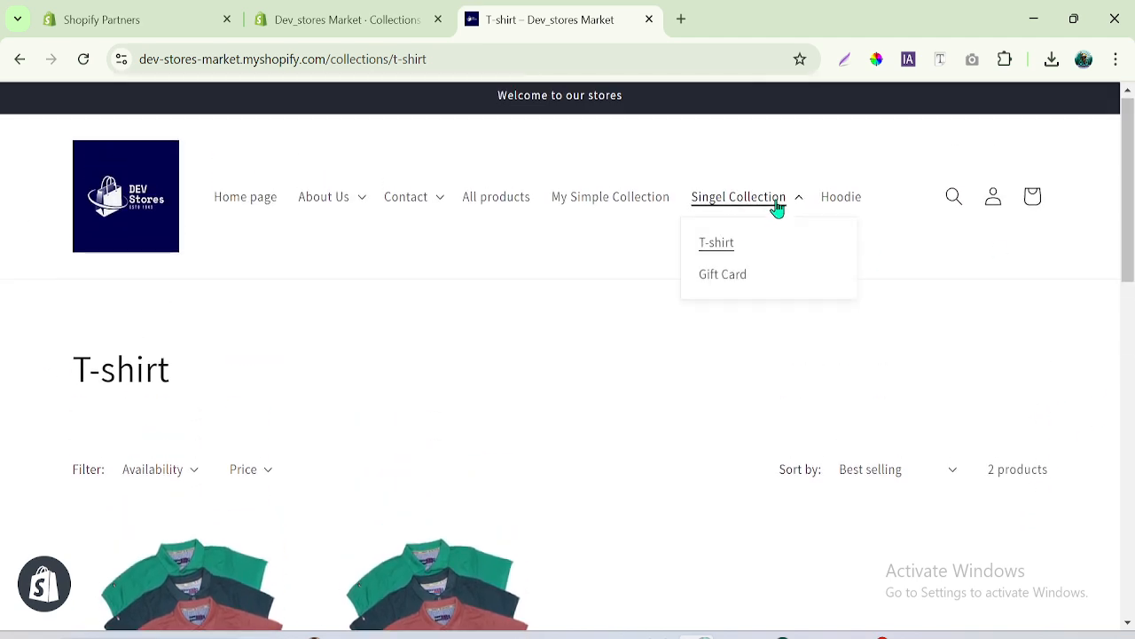
click(717, 282)
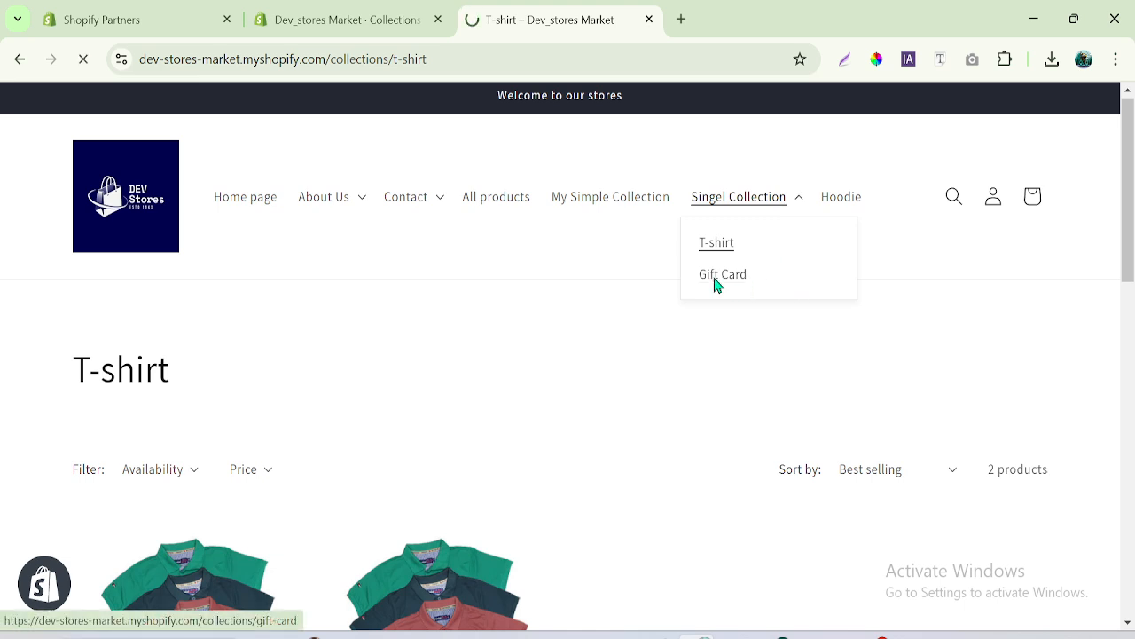
scroll(1131, 282, down, 2)
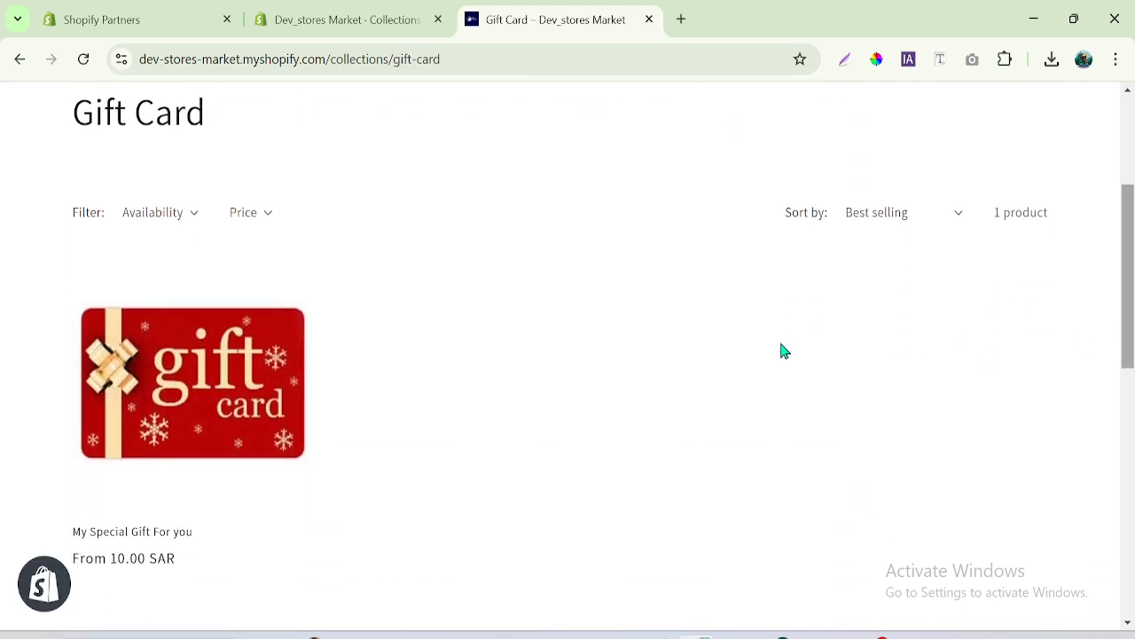
- Switch to the Shopify admin, open the Gift Card collection and examine which products are assigned to it without changing the selection
click(355, 9)
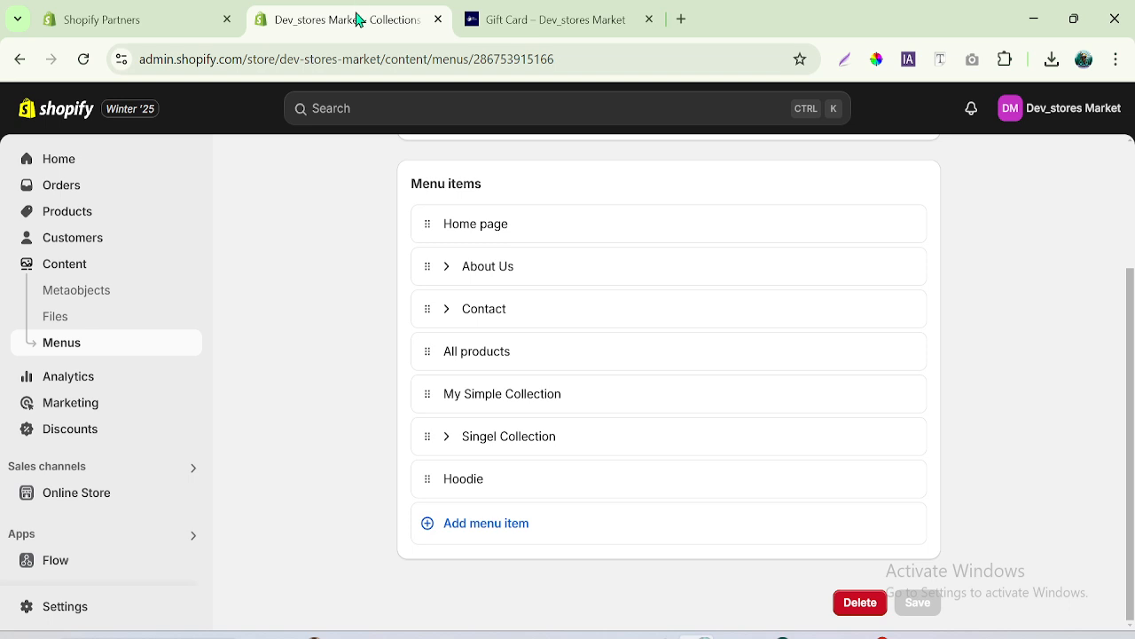
click(71, 213)
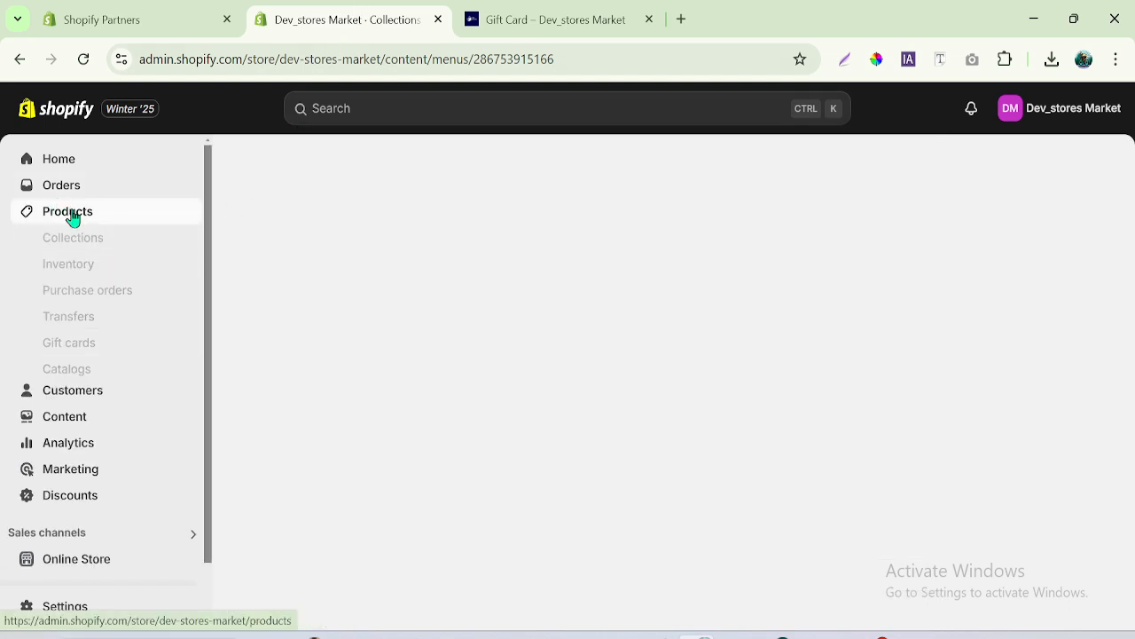
click(78, 237)
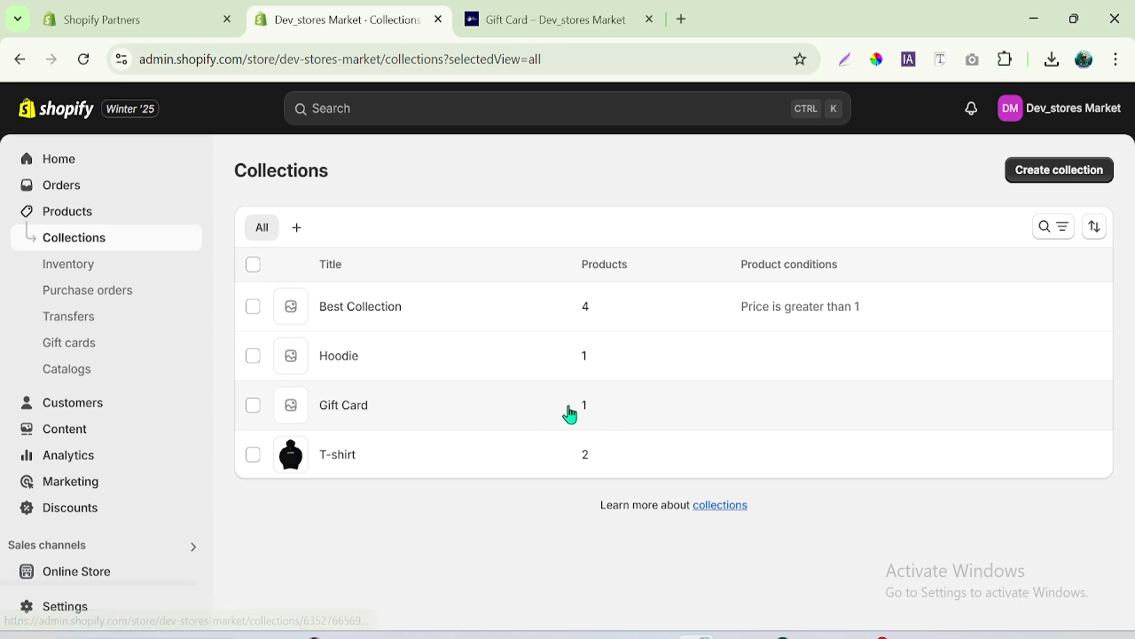
click(334, 408)
scroll(1132, 229, down, 3)
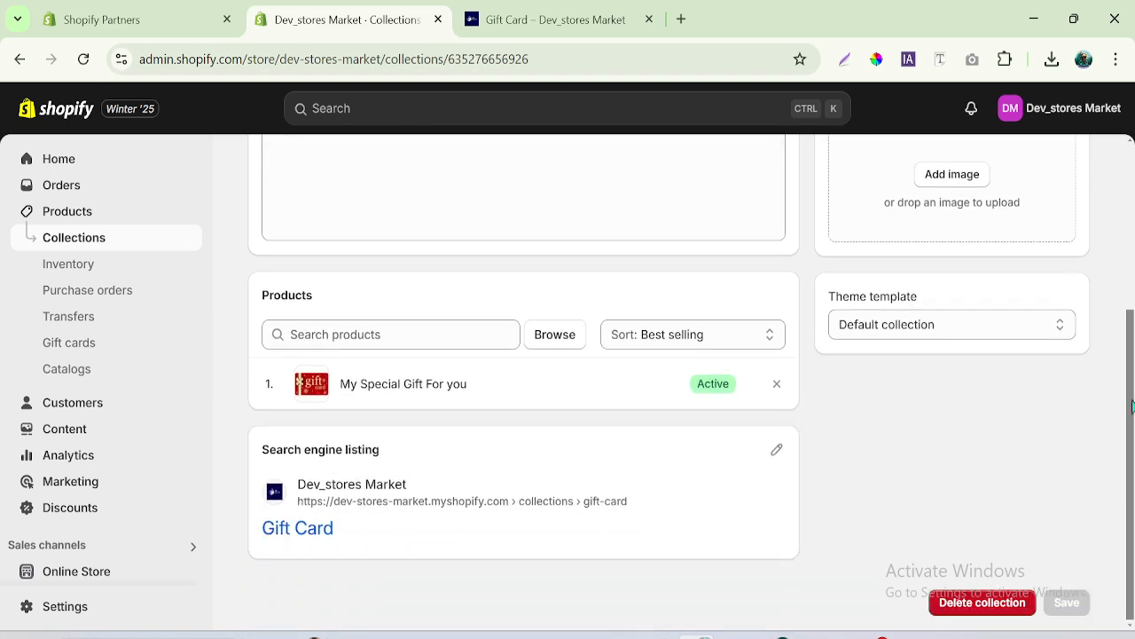
click(555, 334)
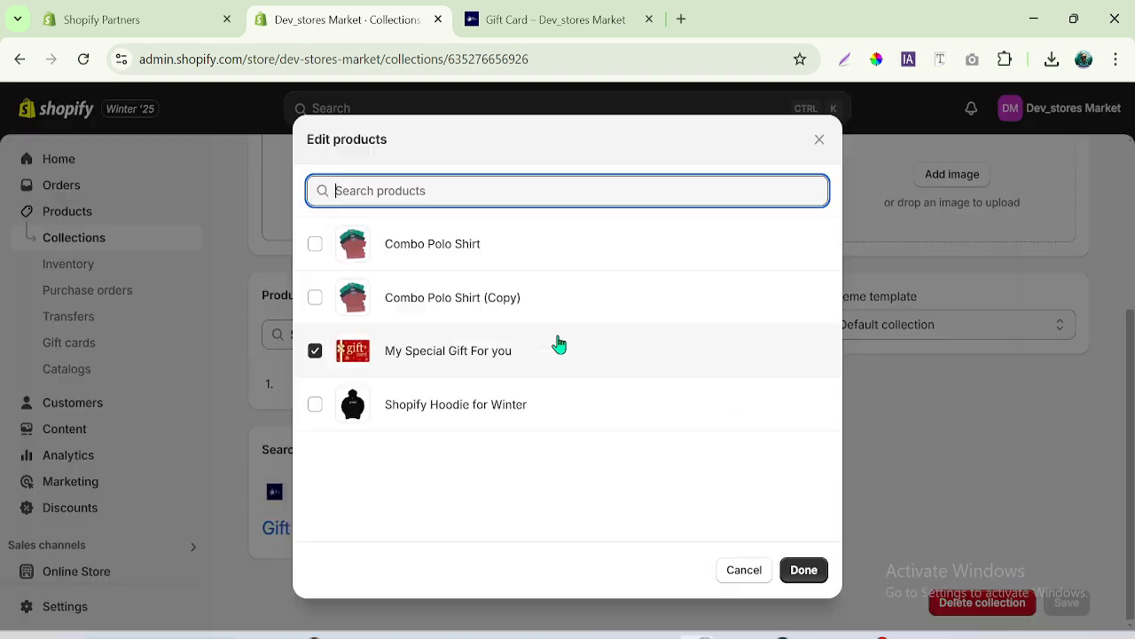
click(742, 571)
- Return to the storefront, open the Hoodie collection page from the navigation and look through its products
click(505, 8)
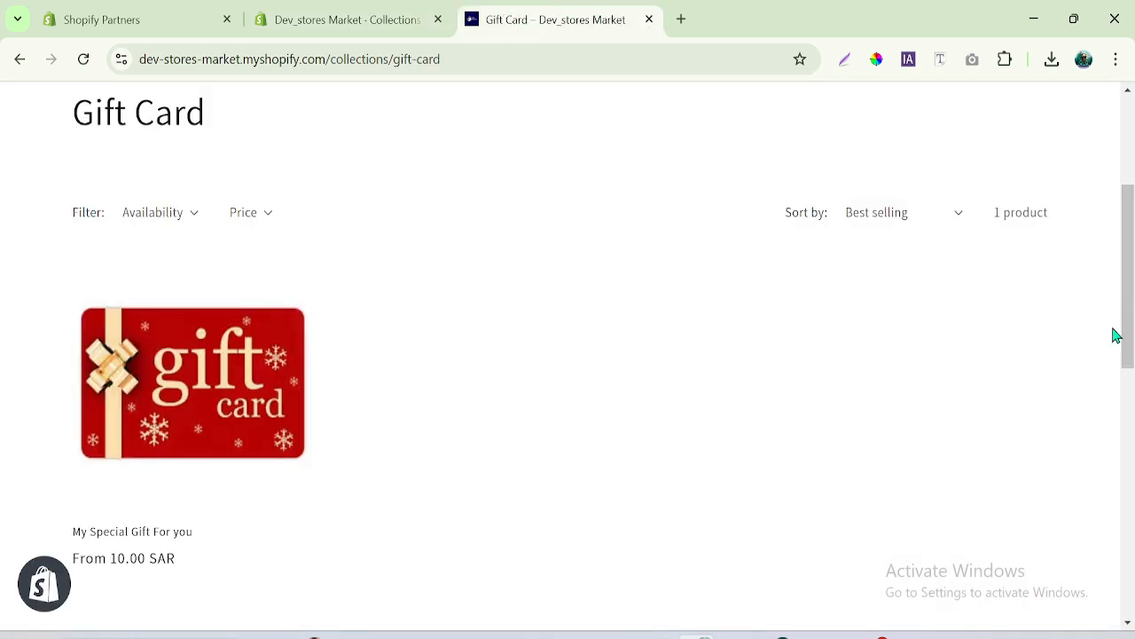
scroll(1116, 336, up, 3)
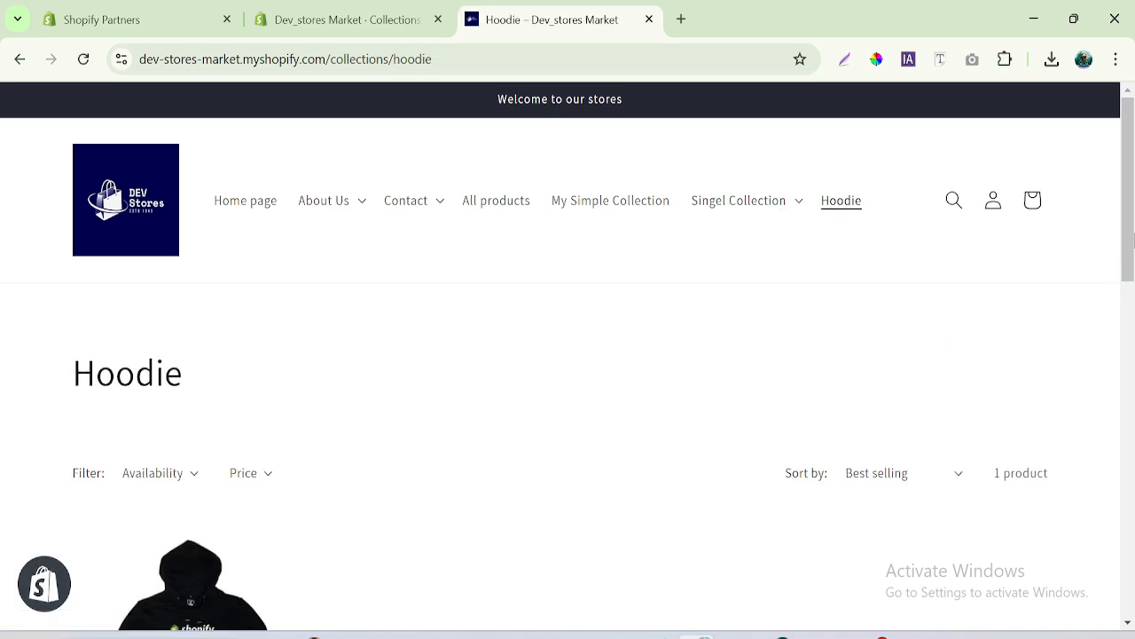
drag(1132, 243, 1134, 346)
drag(218, 324, 465, 243)
scroll(1133, 306, up, 3)
drag(1130, 237, 1131, 177)
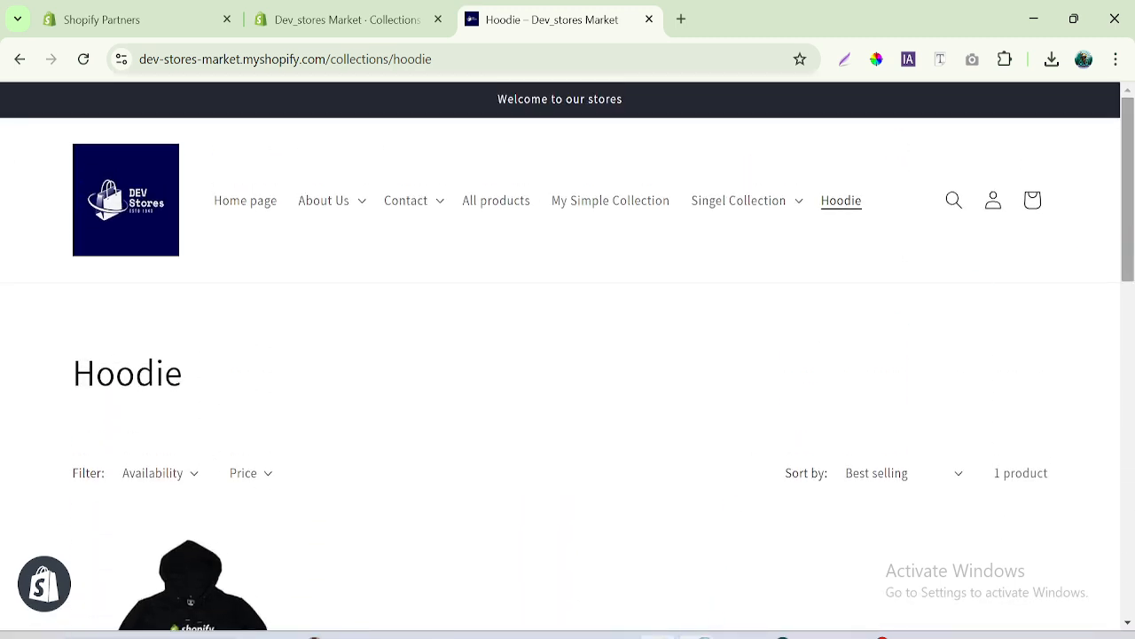